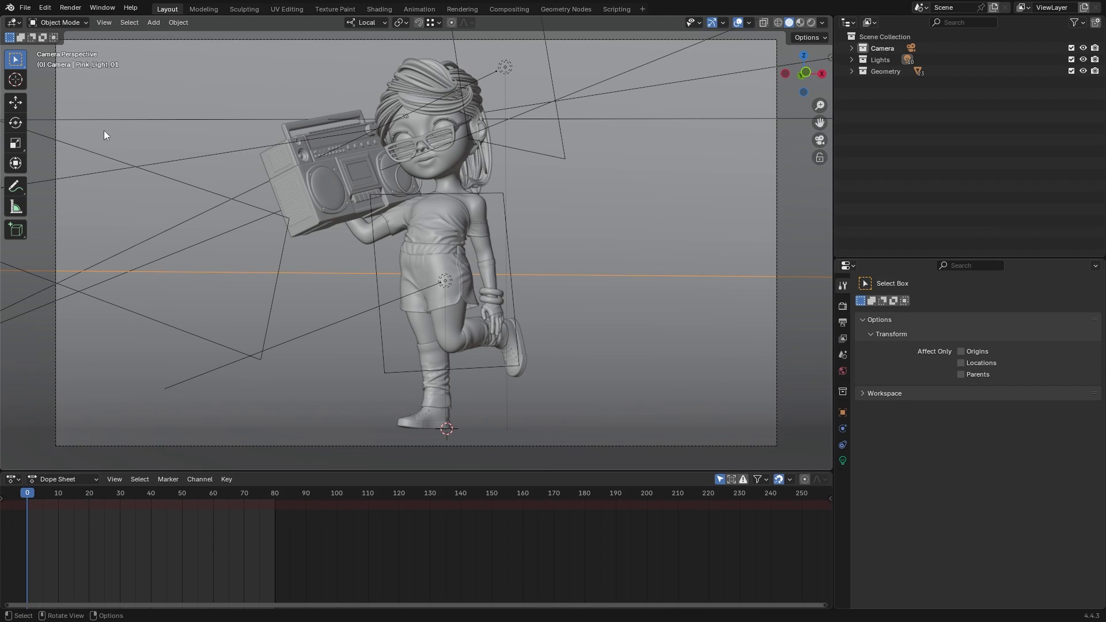
Step: Review the list of installed add-ons in Blender Preferences
left_click(45, 8)
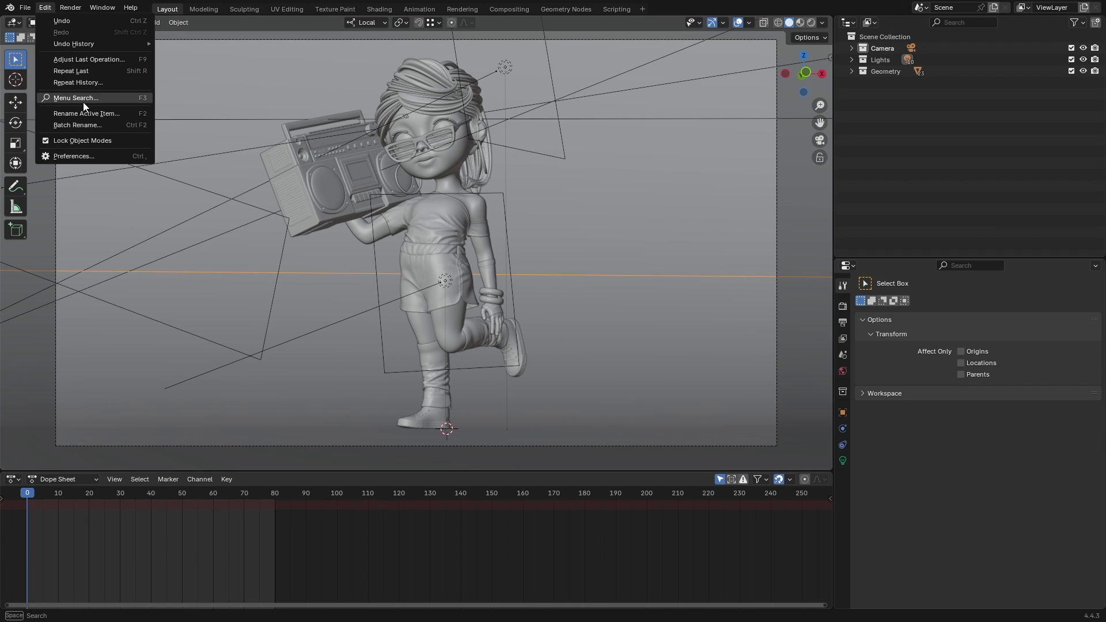
left_click(85, 155)
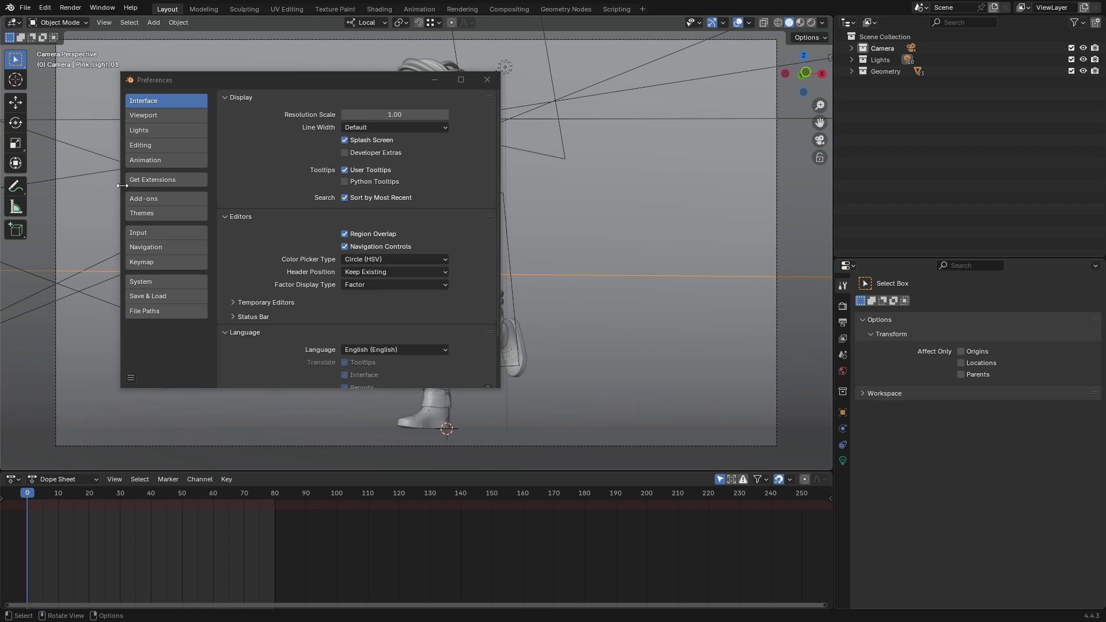
left_click(157, 199)
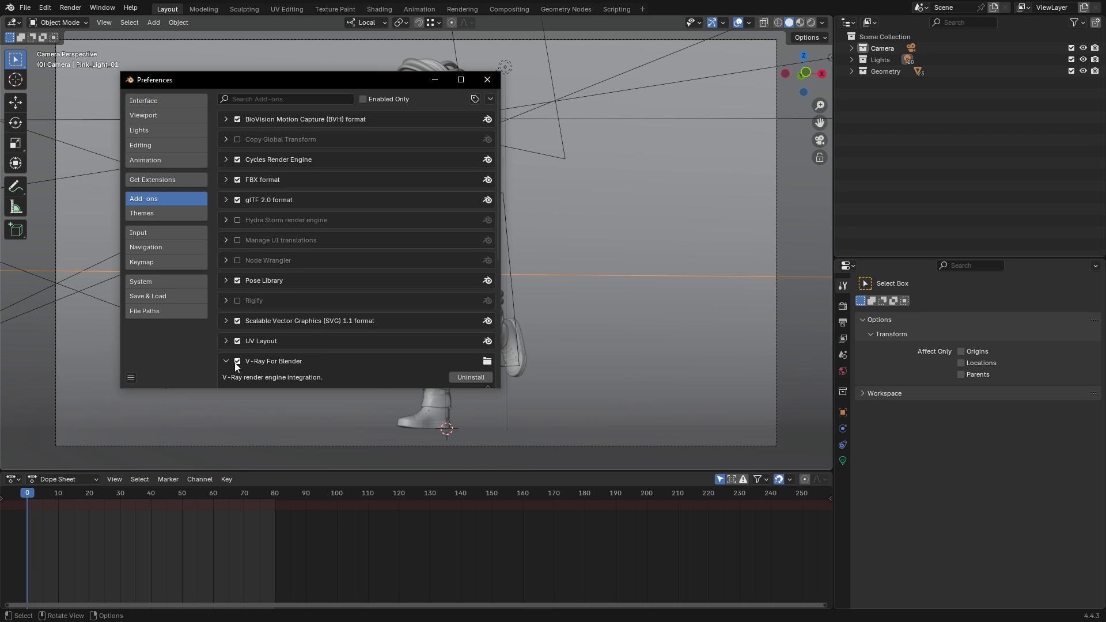
scroll(234, 362, "down", 3)
scroll(234, 362, "down", 5)
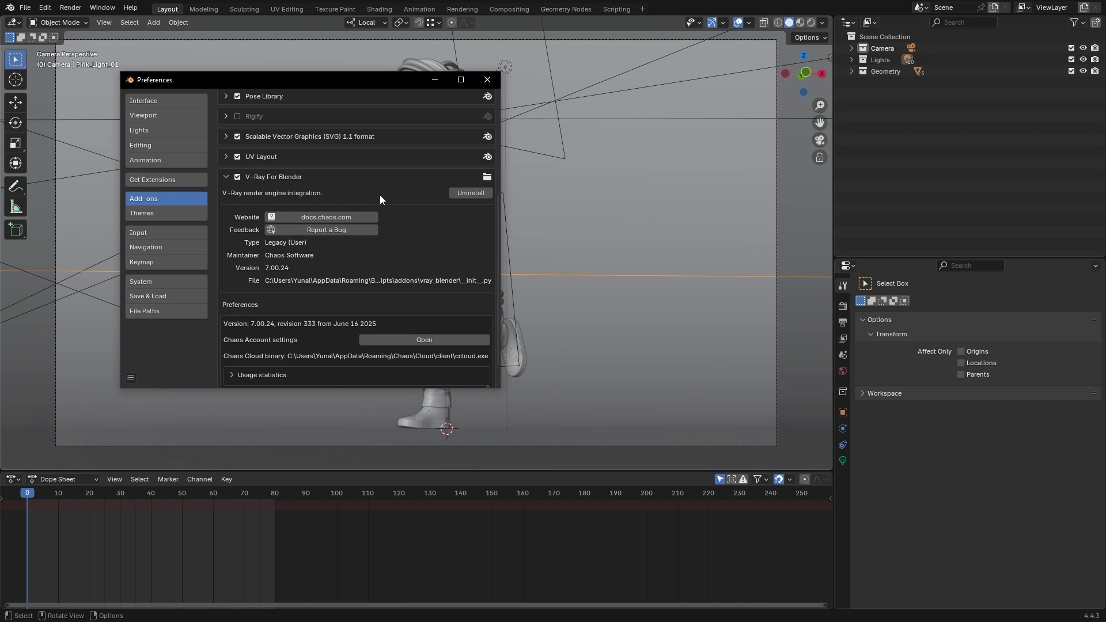
left_click(485, 82)
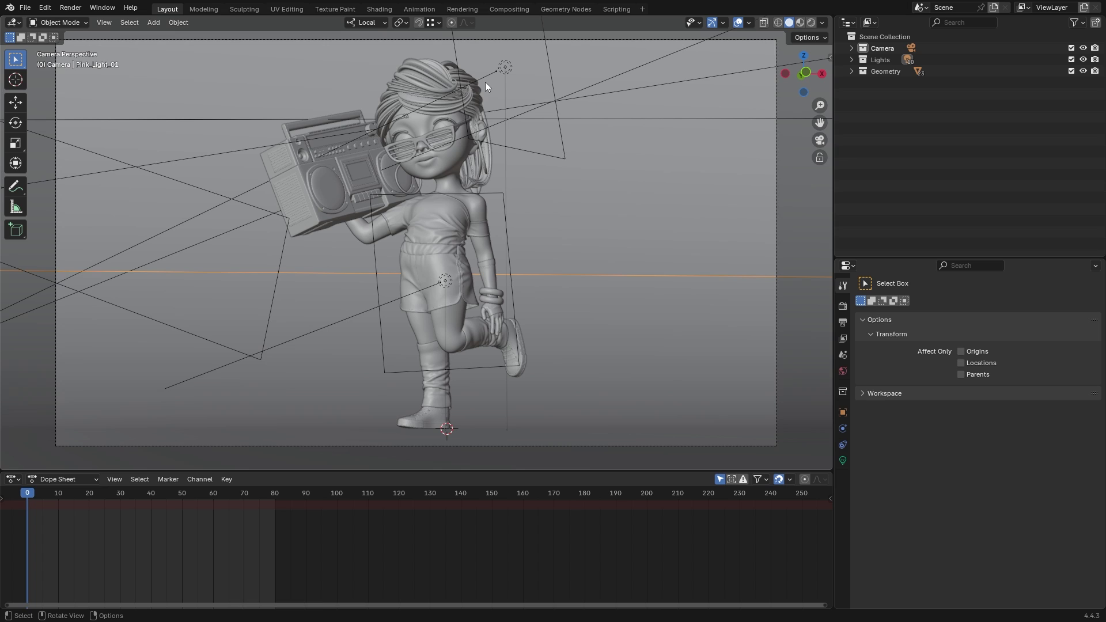
Step: Set the render engine to V-Ray and try the V-Ray GPU engine option
left_click(843, 307)
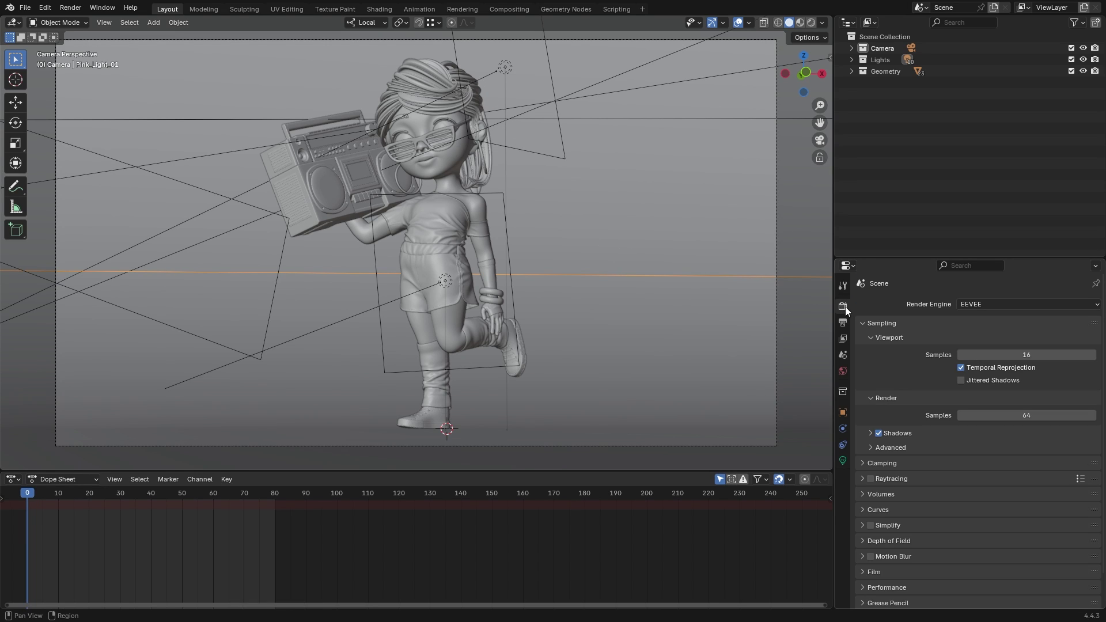
left_click(977, 306)
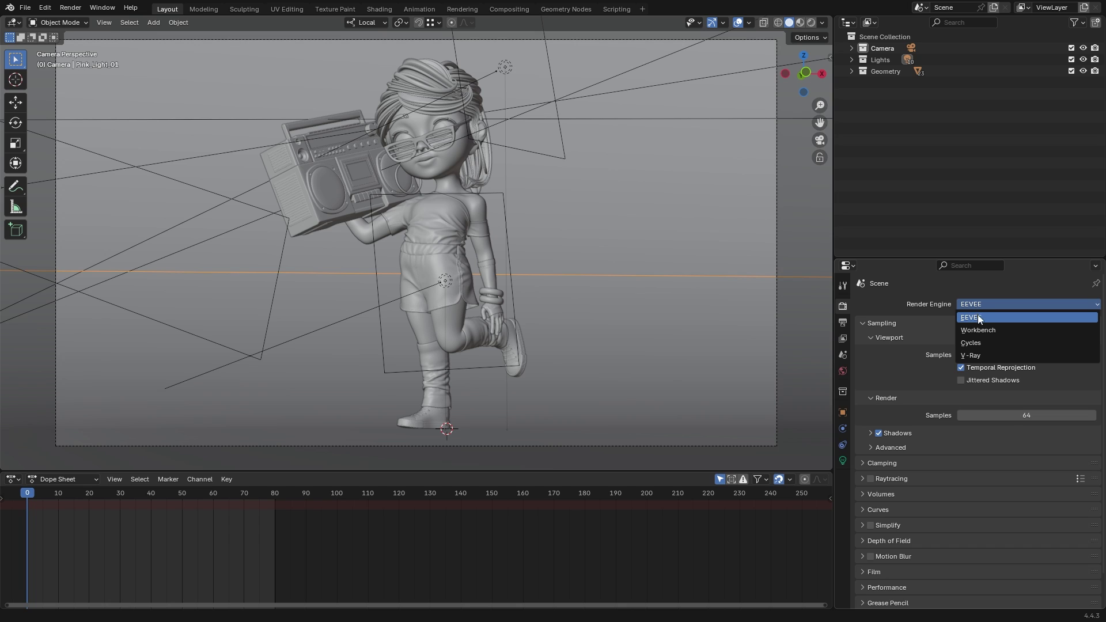
left_click(978, 356)
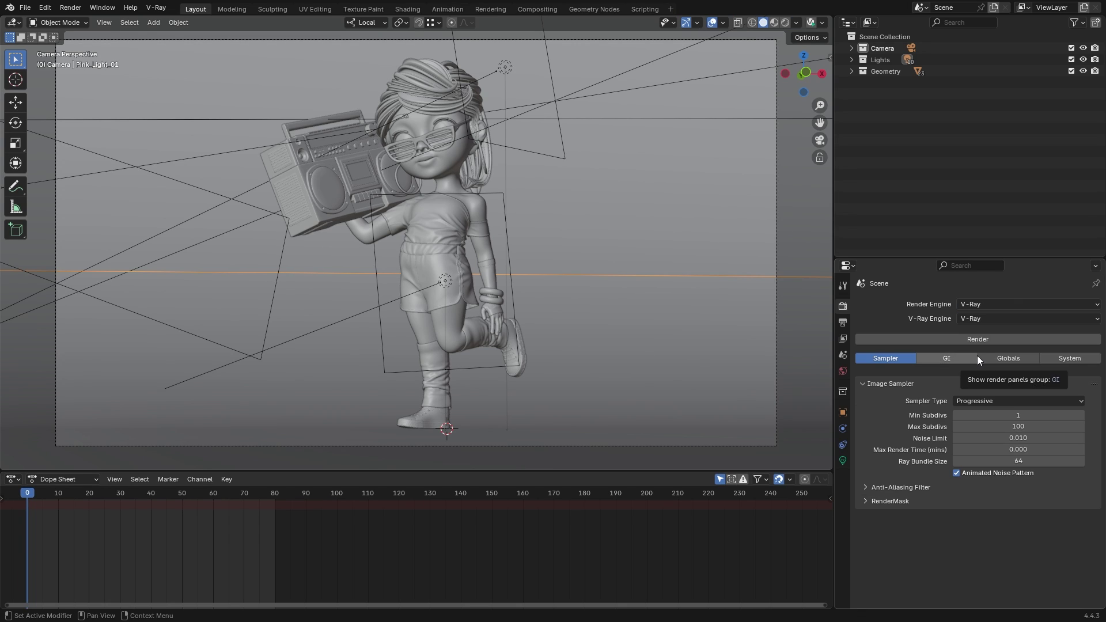
left_click(980, 320)
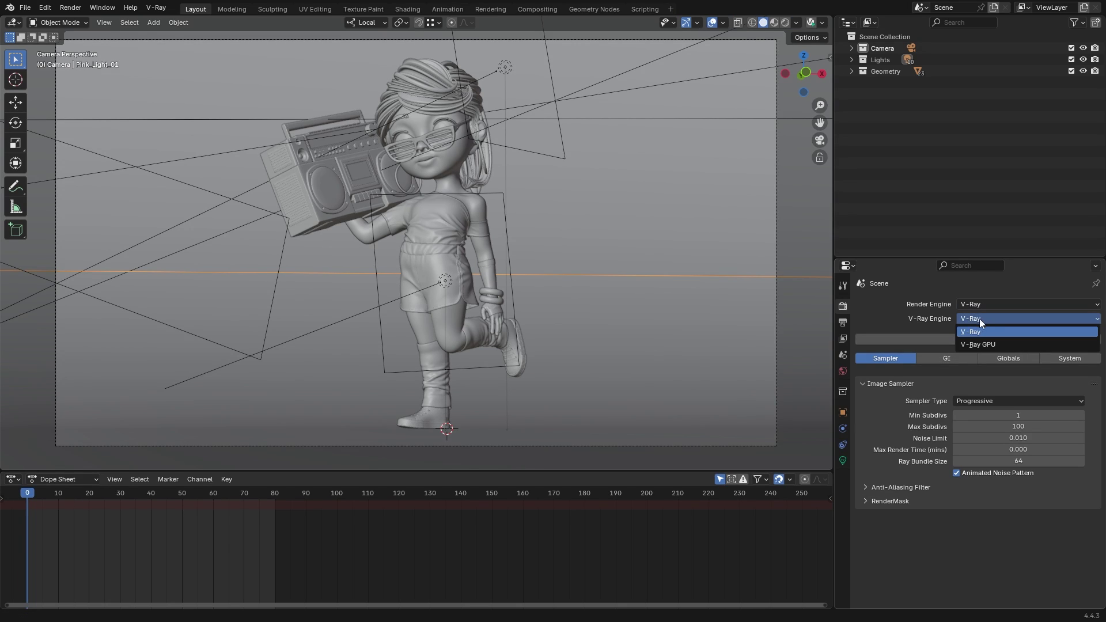
left_click(994, 345)
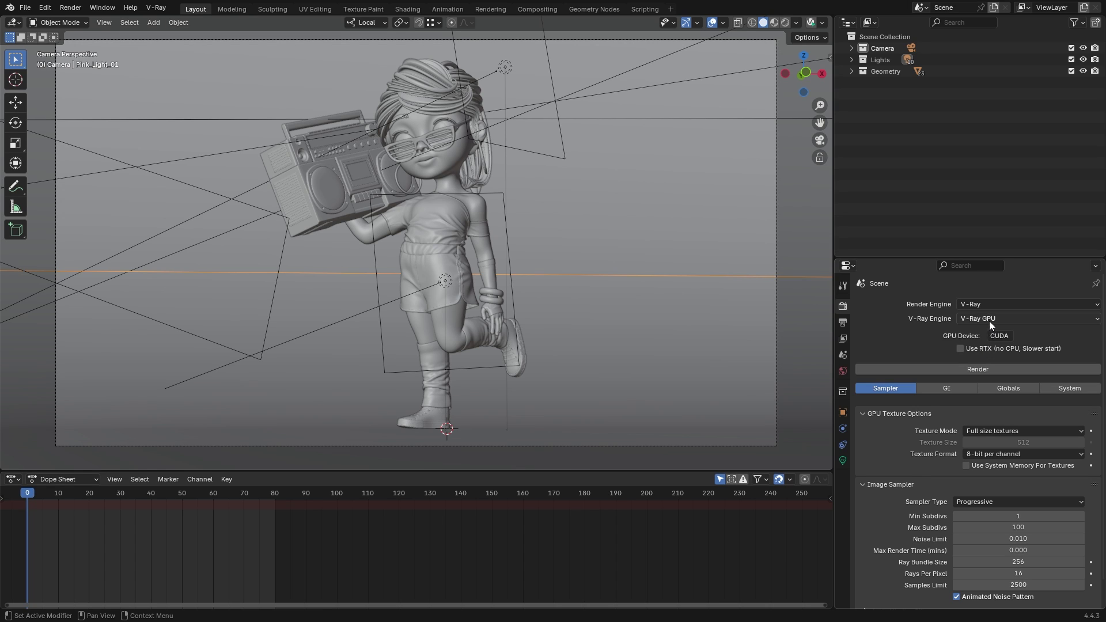
left_click(990, 320)
Step: Switch back to the CPU V-Ray engine and show the V-Ray menu's Help submenu
left_click(992, 333)
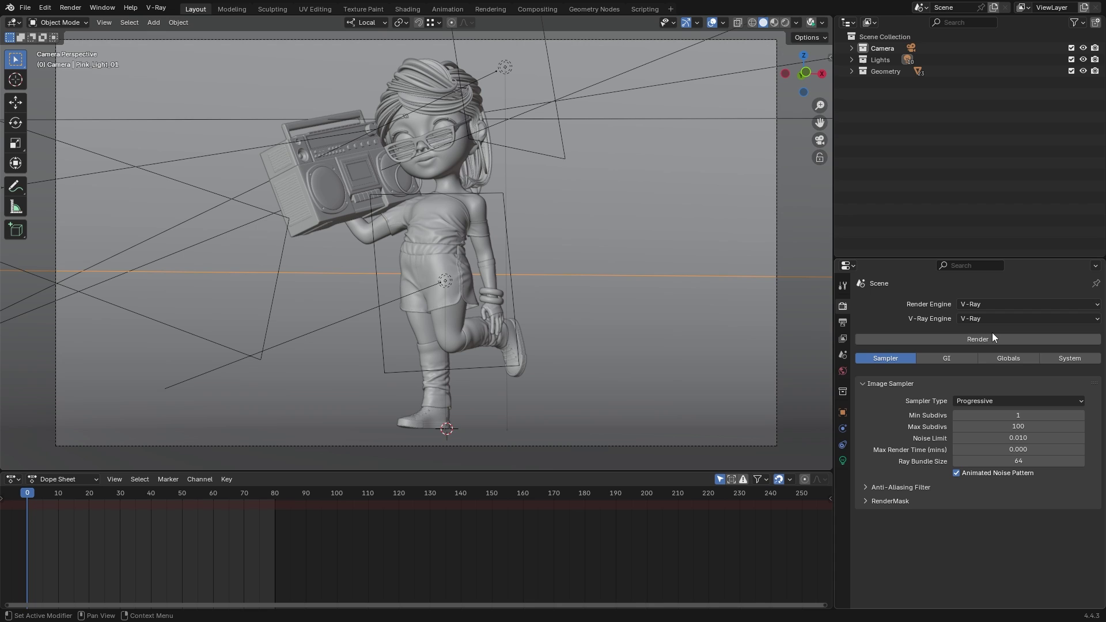
left_click(156, 10)
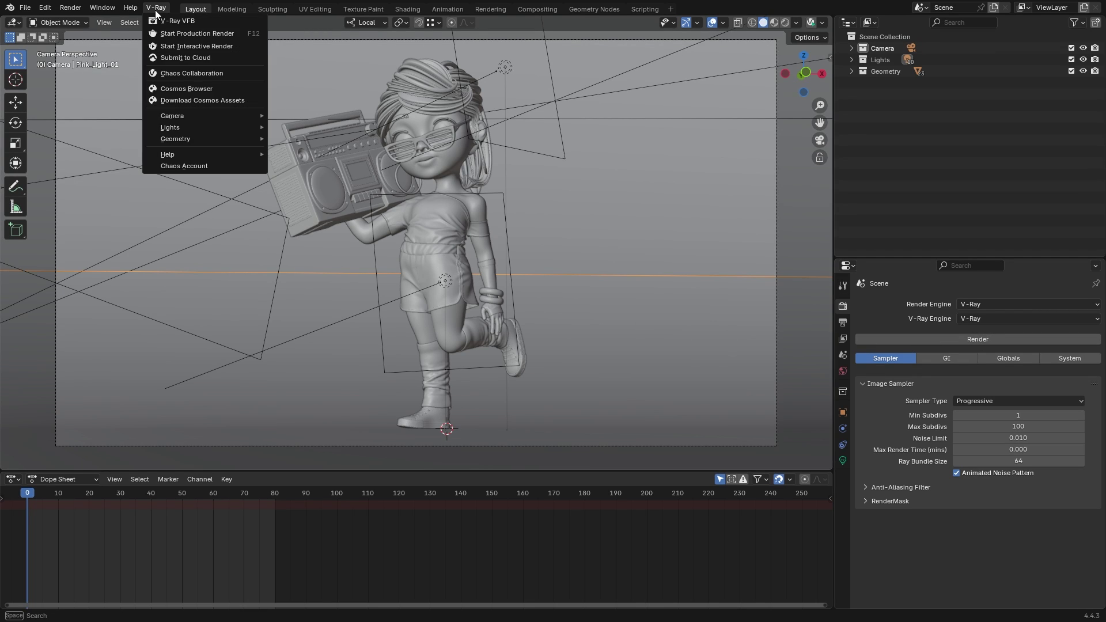
mouse_move(181, 129)
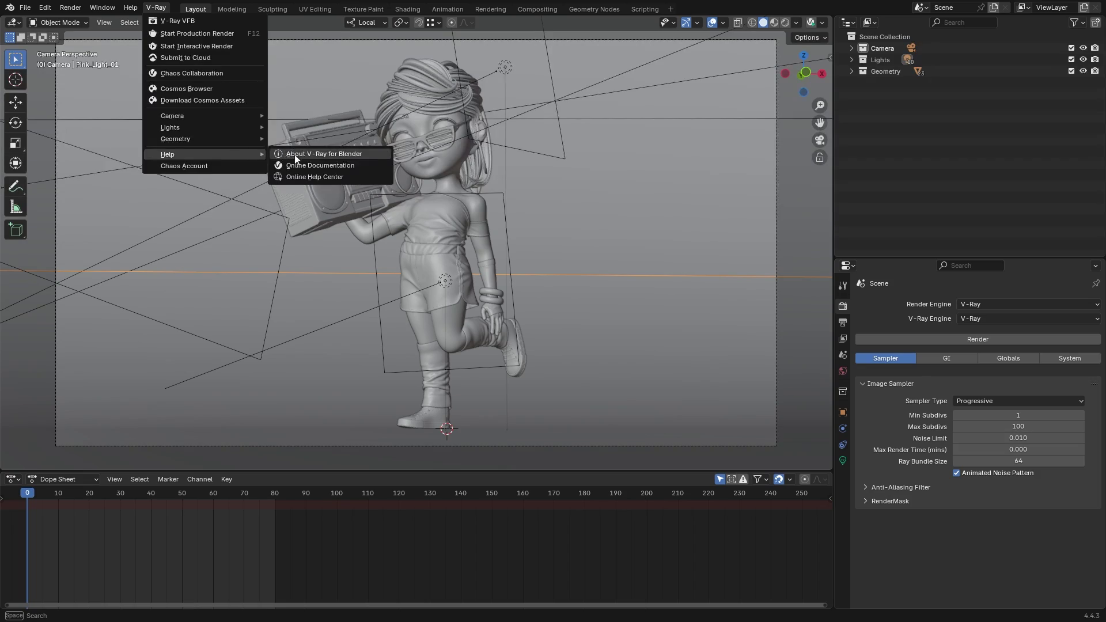
Step: Open the V-Ray for Blender online documentation in Firefox and scroll through the V-Ray for Blender ideas
left_click(296, 164)
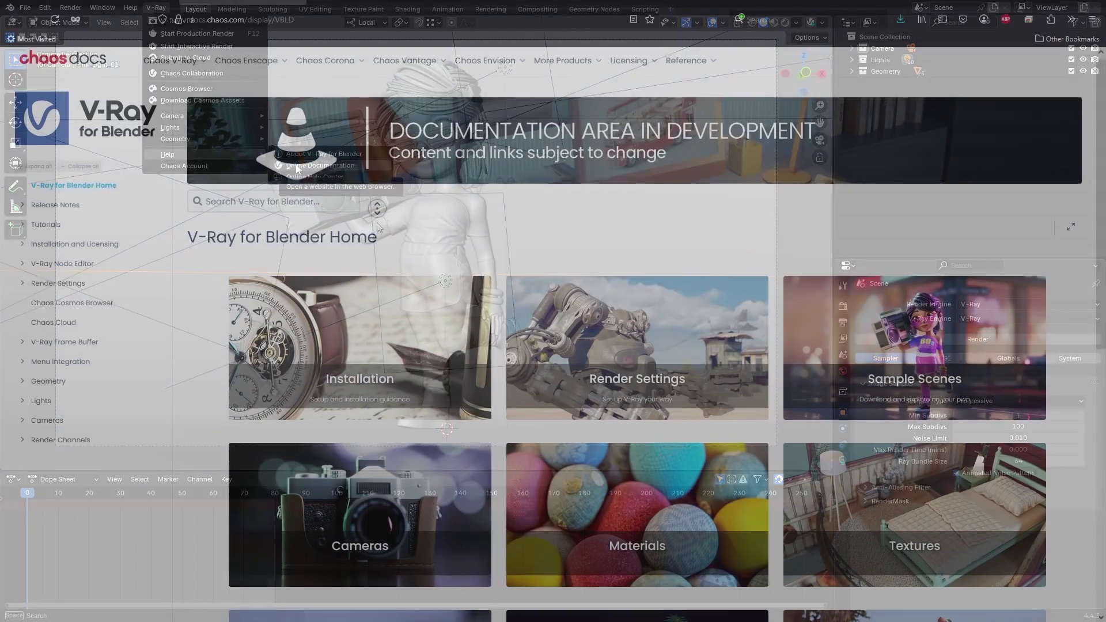
scroll(378, 219, "down", 3)
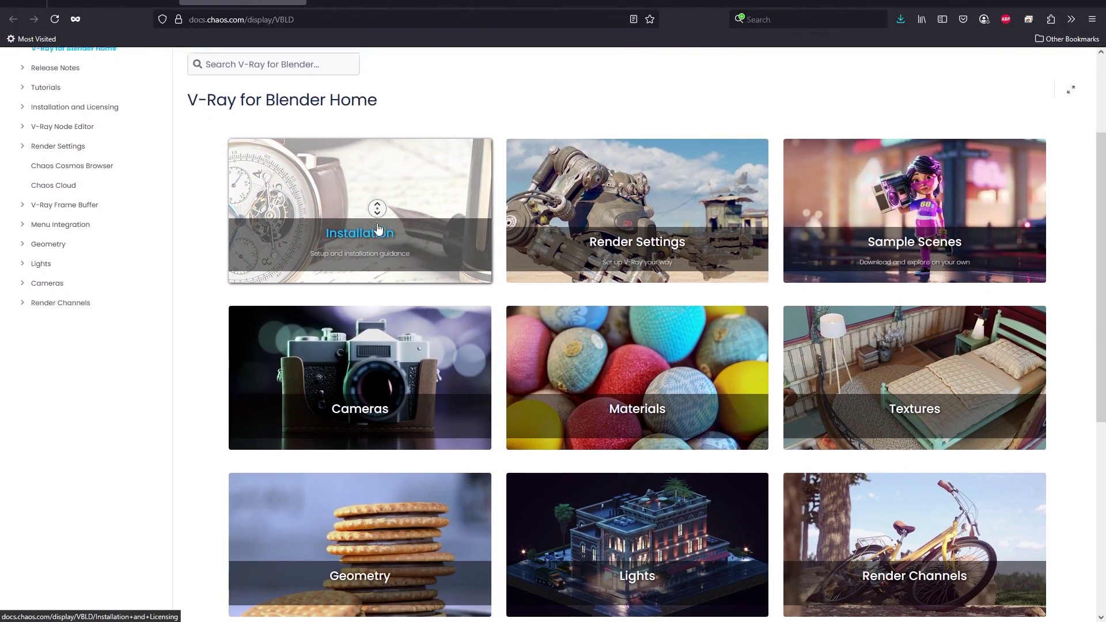
scroll(378, 230, "down", 4)
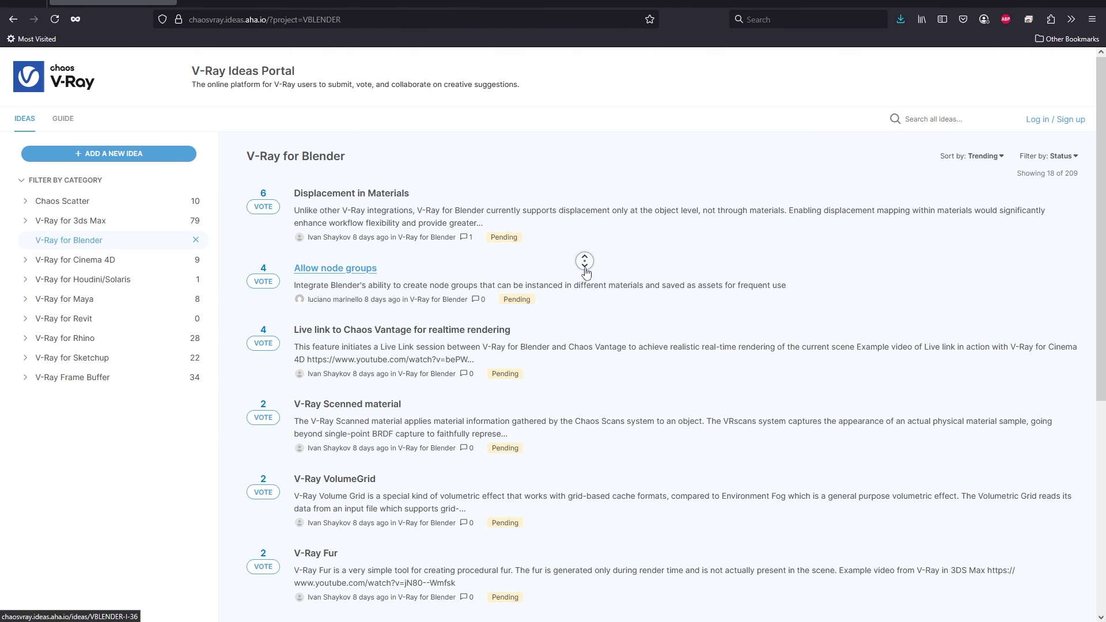
scroll(587, 283, "down", 1)
scroll(586, 281, "down", 1)
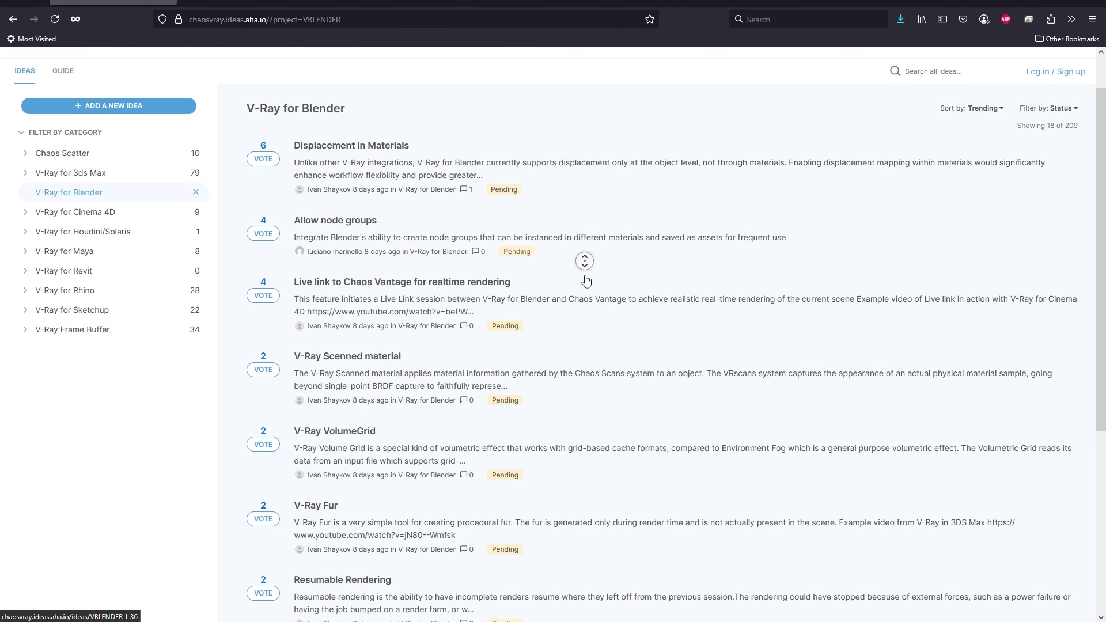
scroll(587, 282, "down", 1)
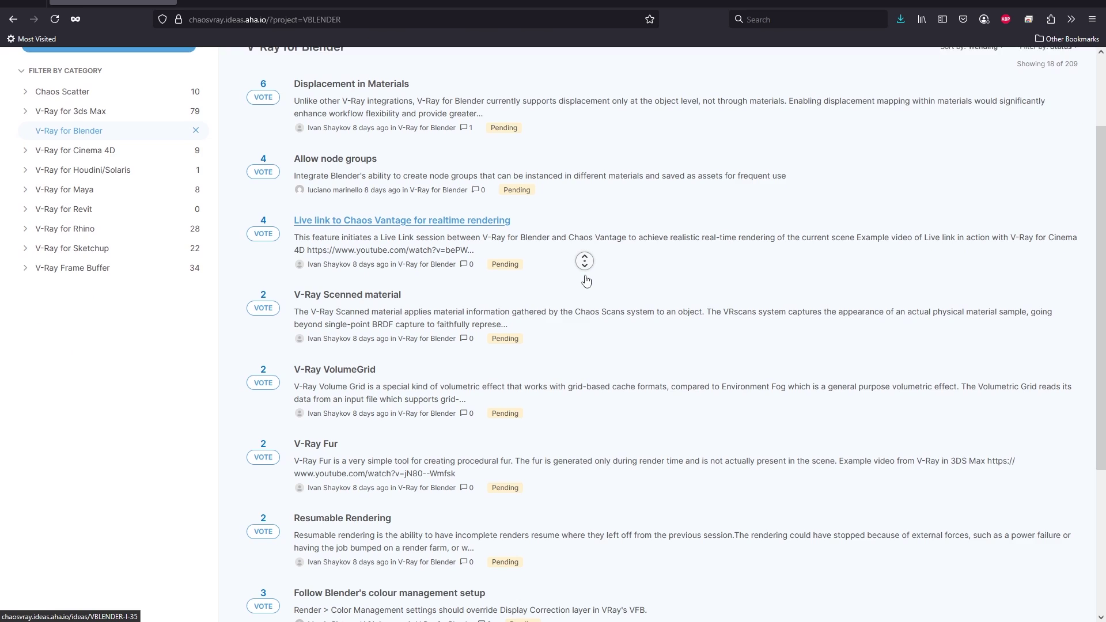
scroll(587, 282, "down", 1)
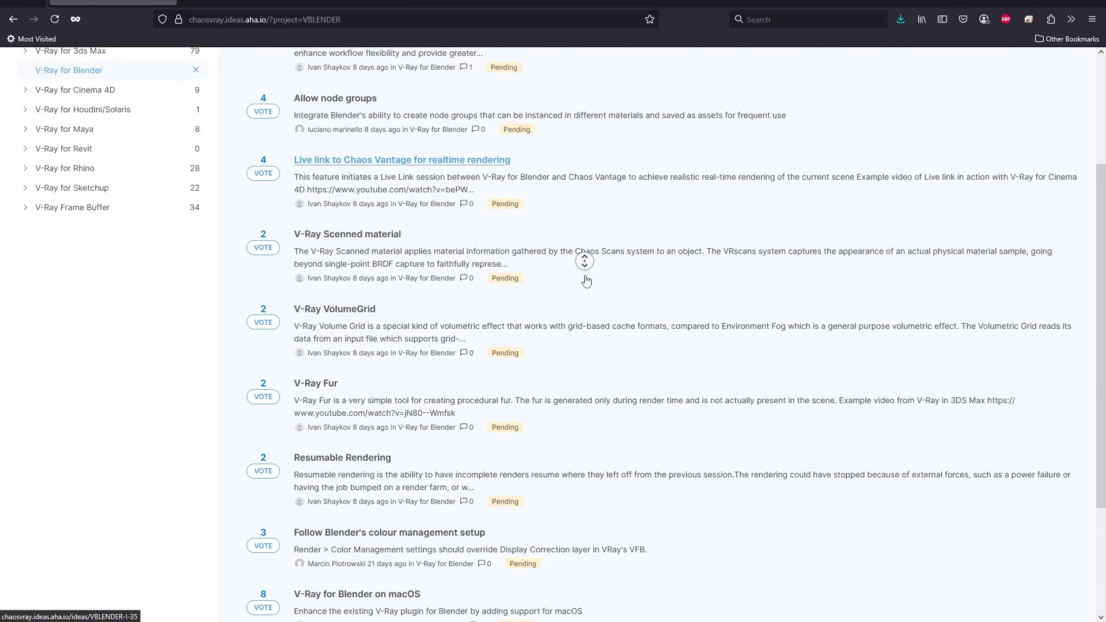
scroll(586, 281, "down", 1)
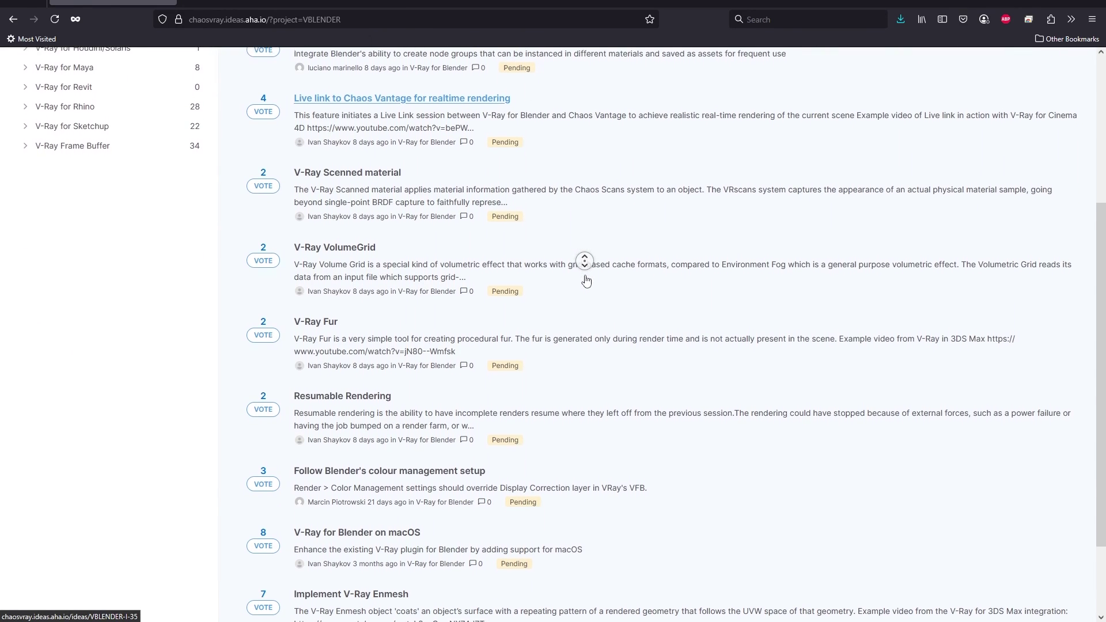
scroll(586, 281, "down", 1)
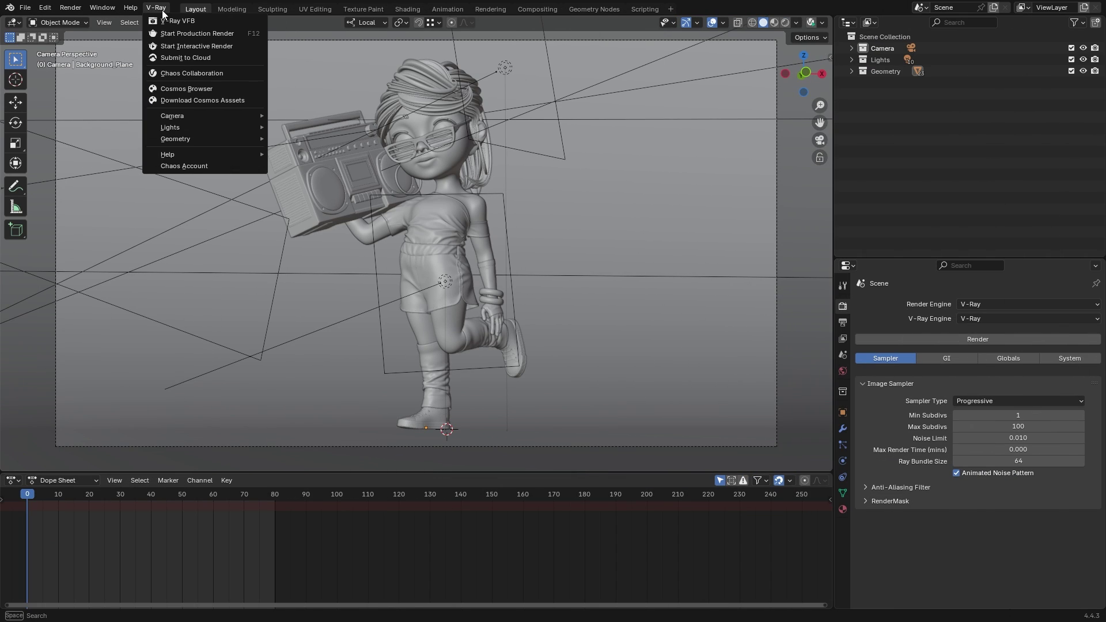
Step: Open the Chaos Cosmos Browser and scroll through its 122 HDRI assets
left_click(166, 89)
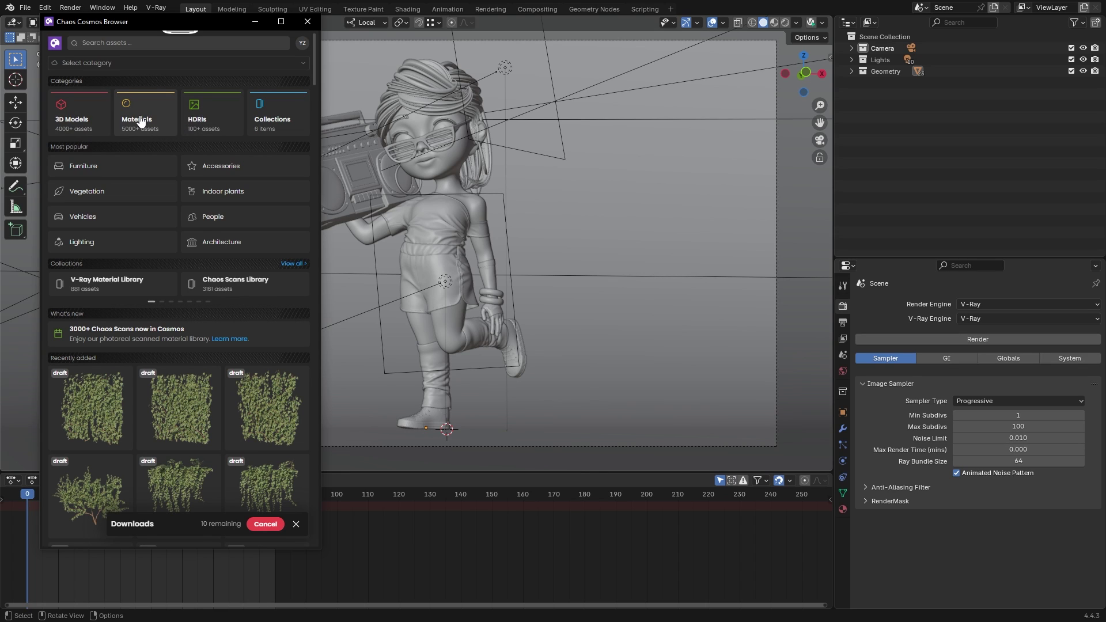
left_click(211, 120)
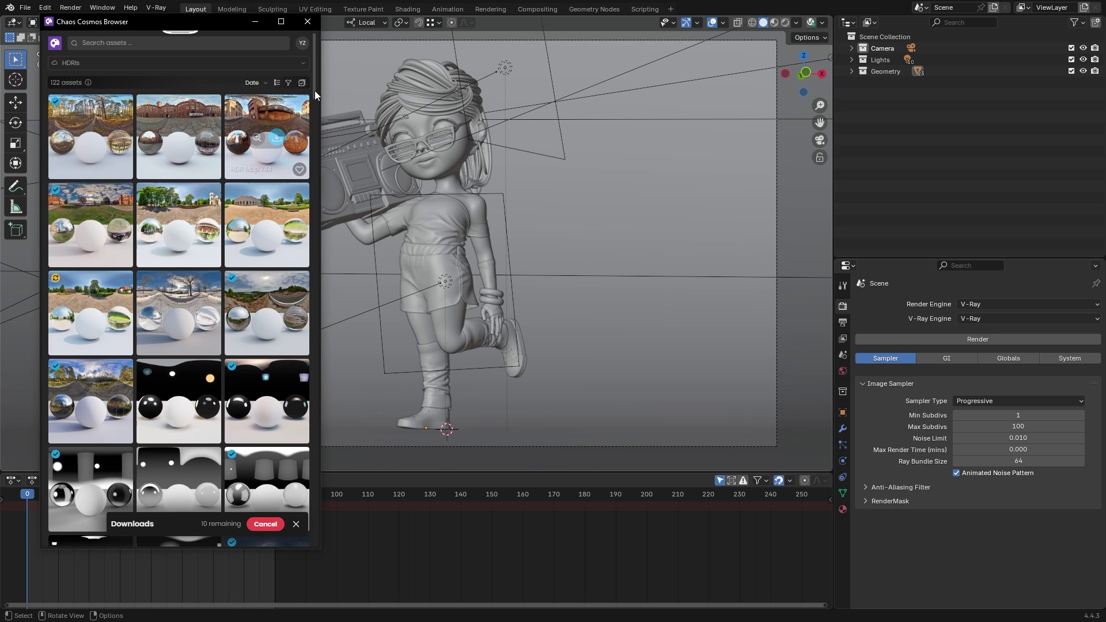
left_click_drag(314, 91, 320, 205)
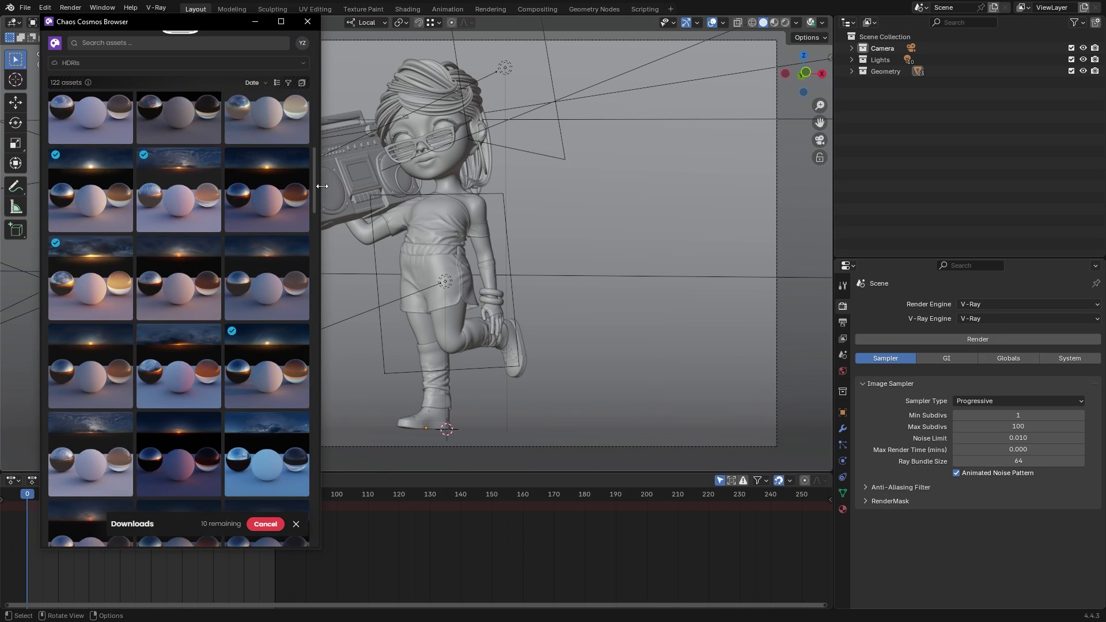
Step: Minimize Cosmos, return to camera view, and render the boombox character in the V-Ray Frame Buffer at 1280 x 720
left_click(253, 22)
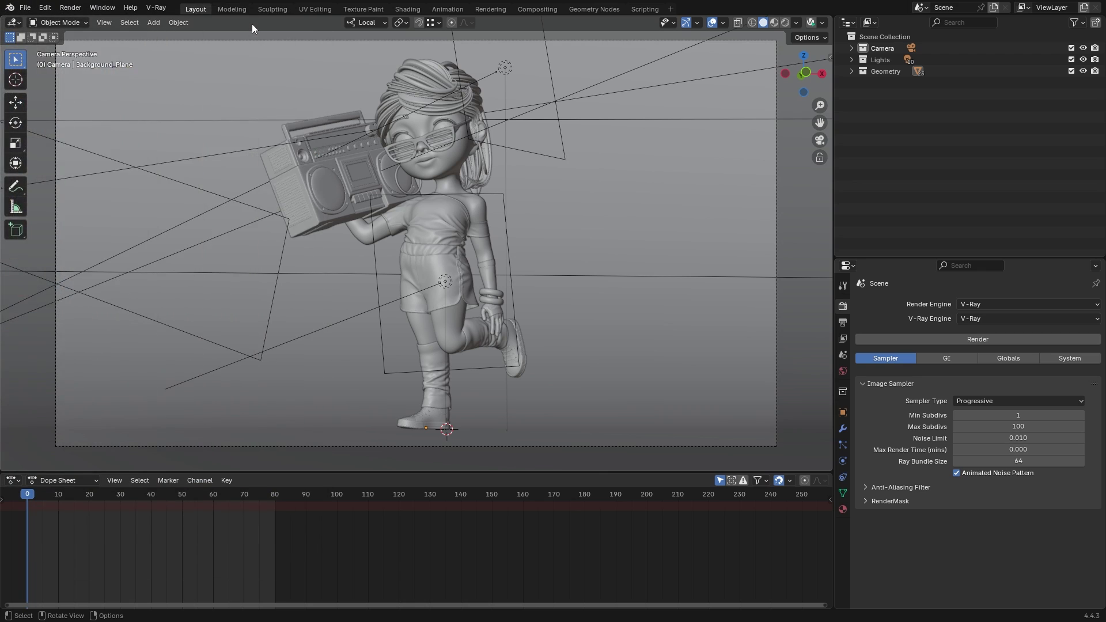
middle_click_drag(408, 254, 462, 319)
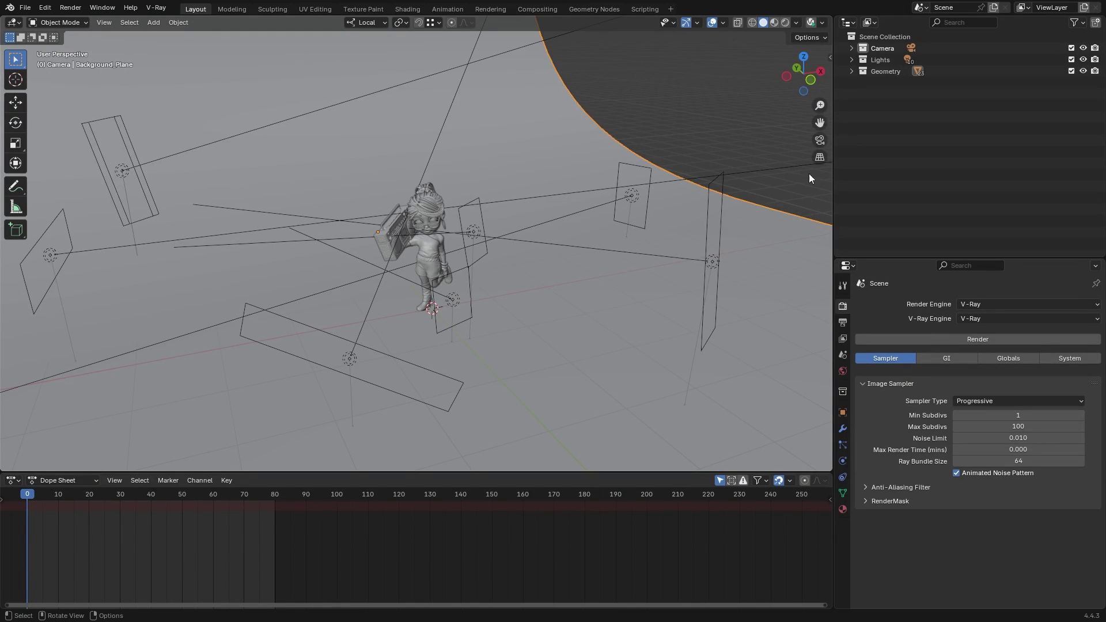
left_click(824, 143)
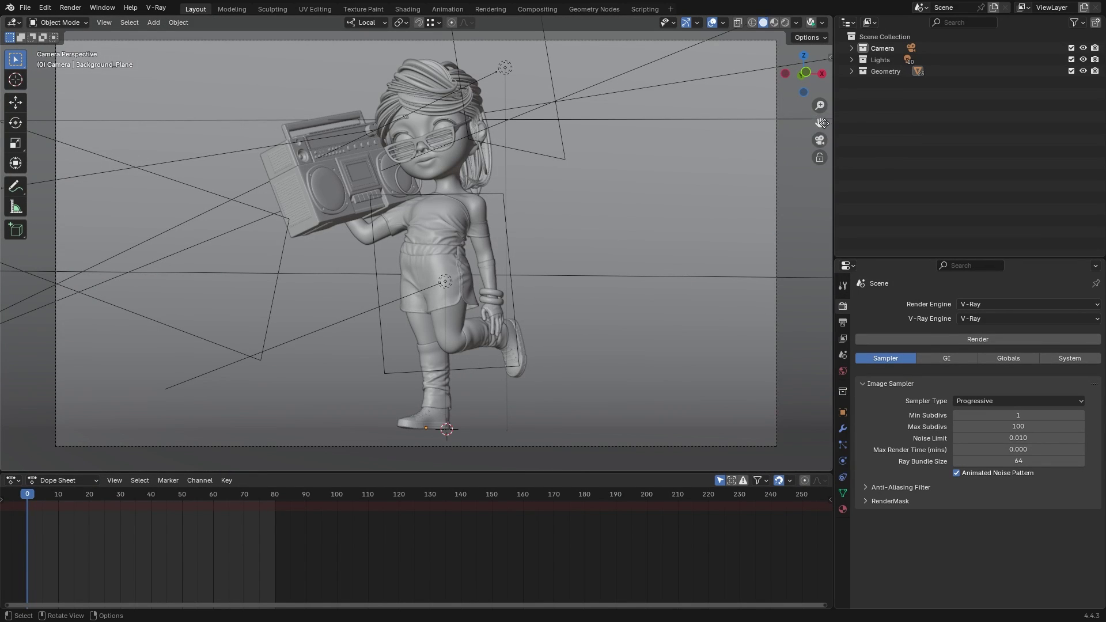
left_click(813, 23)
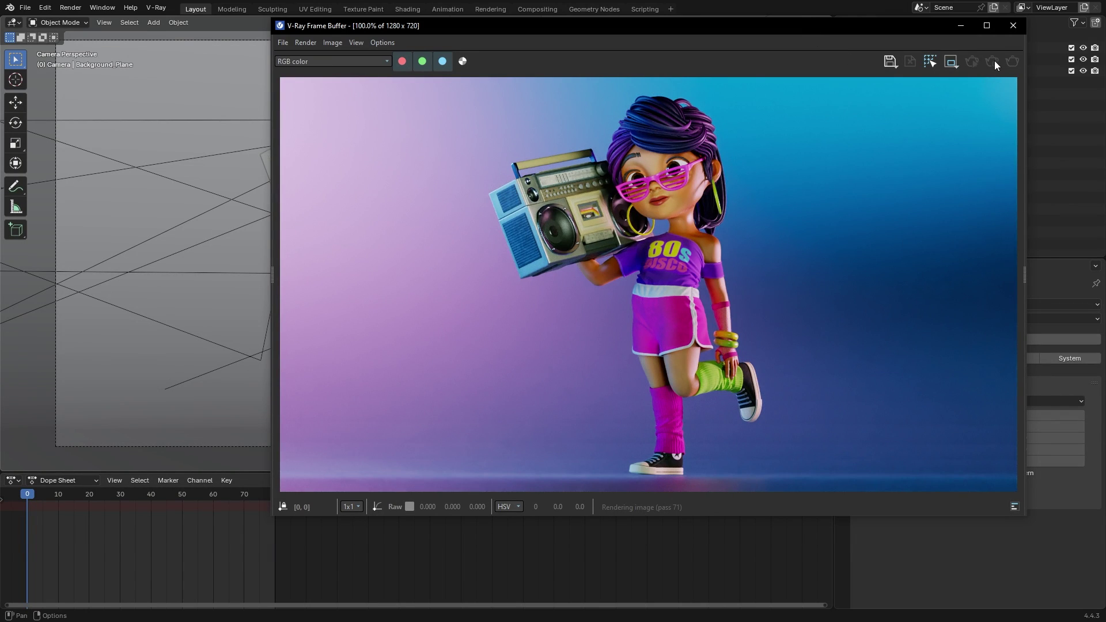
Step: Submit the scene to Chaos Cloud as job 'Disco_Girl_01'
left_click(962, 28)
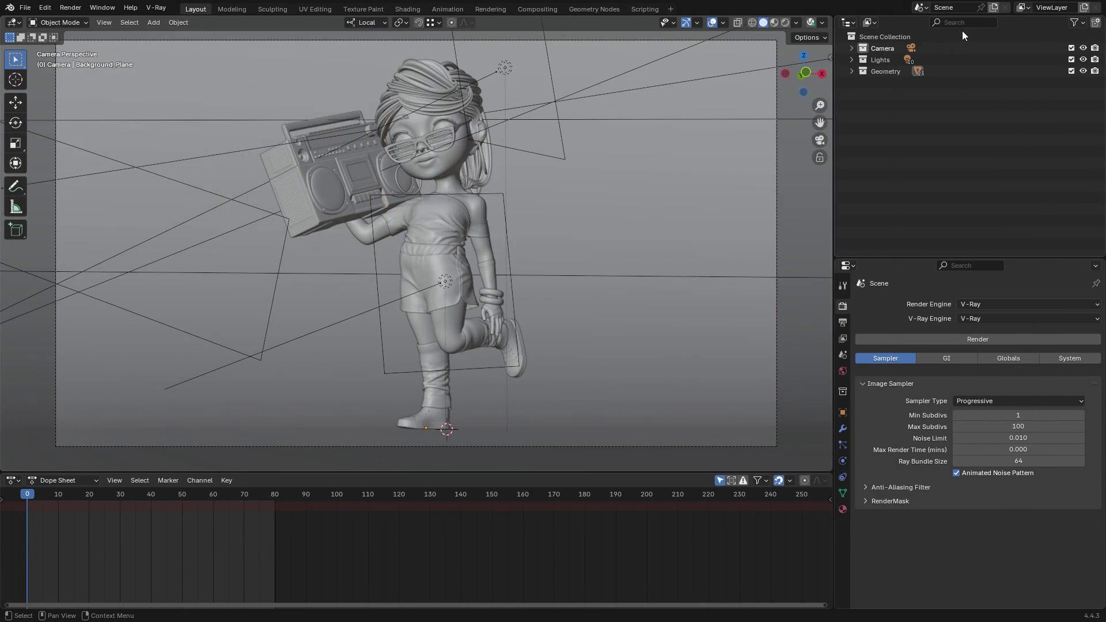
left_click(165, 9)
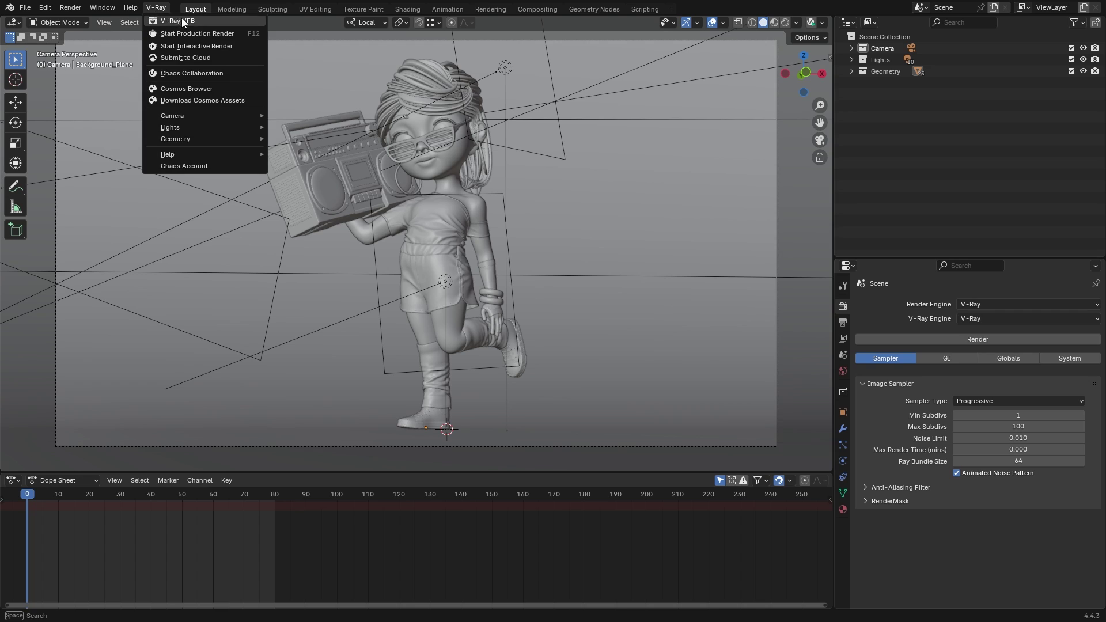
left_click(198, 60)
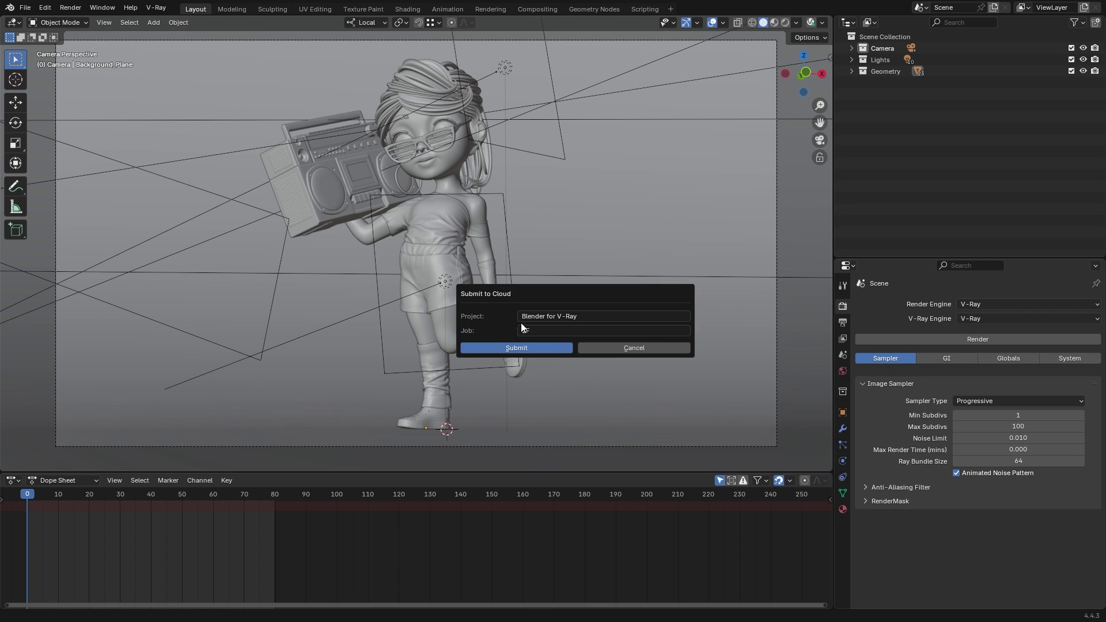
left_click(547, 330)
type("Disco_Girl_01")
left_click(538, 348)
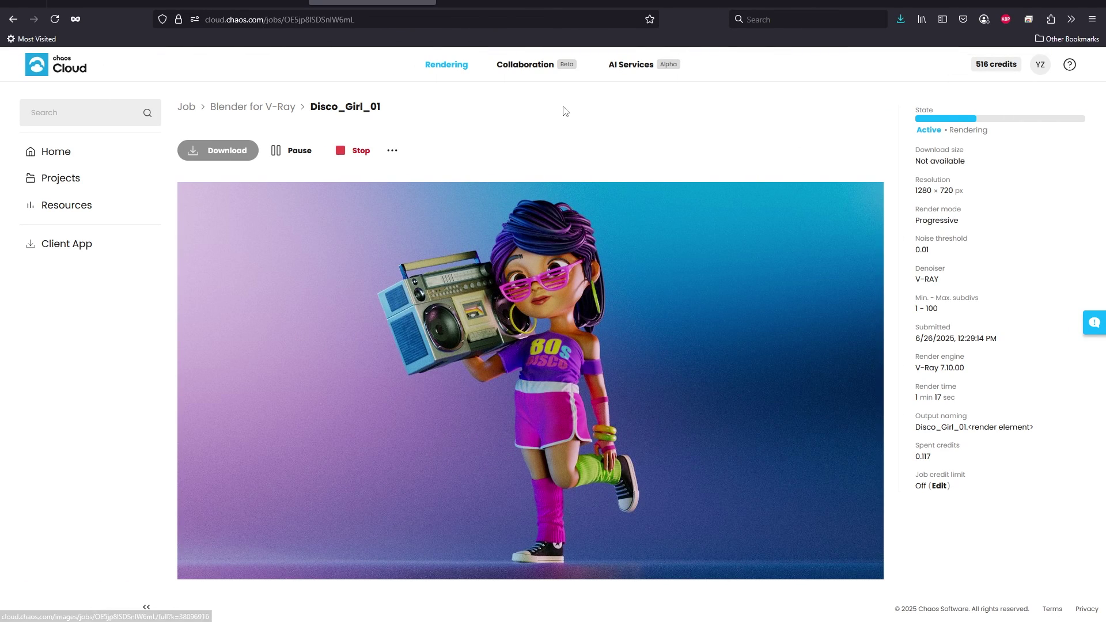
Step: Switch to the Collaboration area of Chaos Cloud
left_click(526, 67)
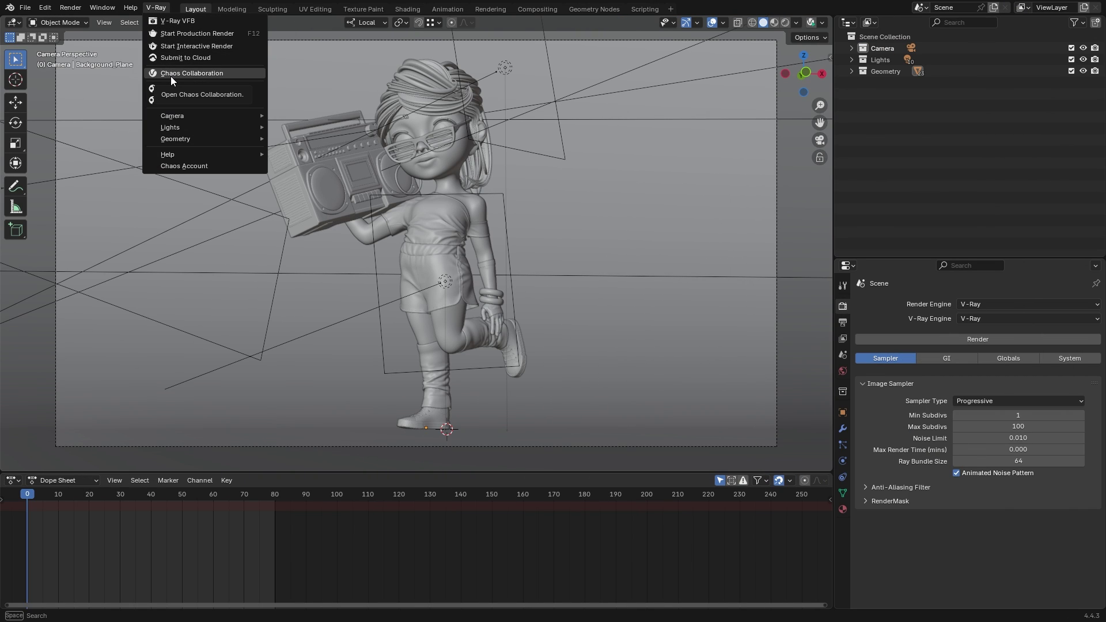
Step: Open the first panorama in Chaos Collaboration, rotate toward the garden, and pin a comment on the plants
left_click(171, 77)
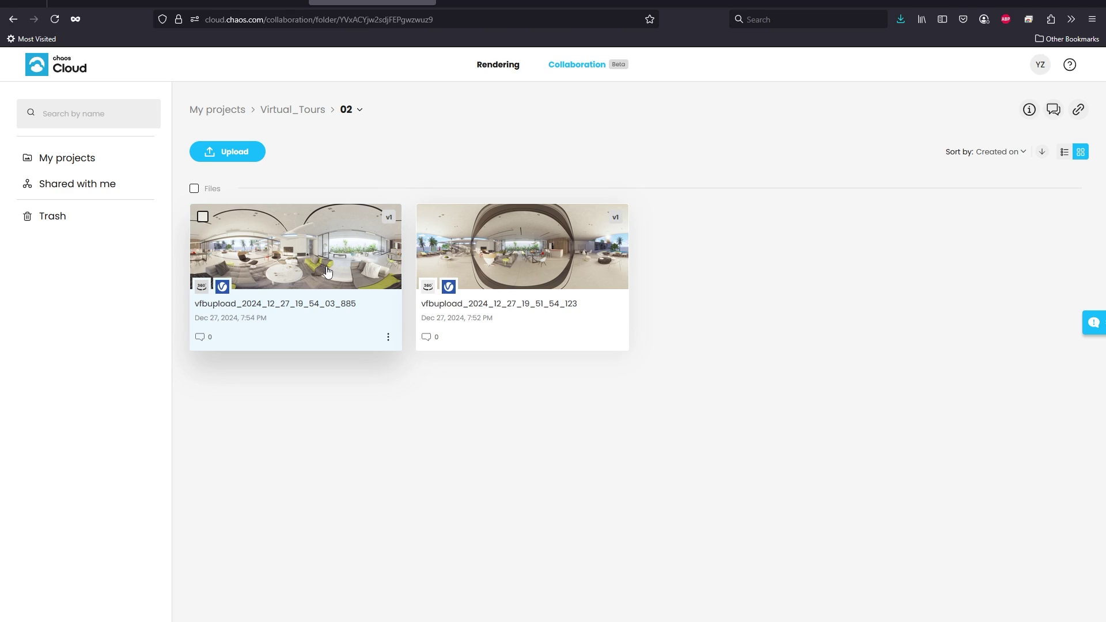
left_click(326, 270)
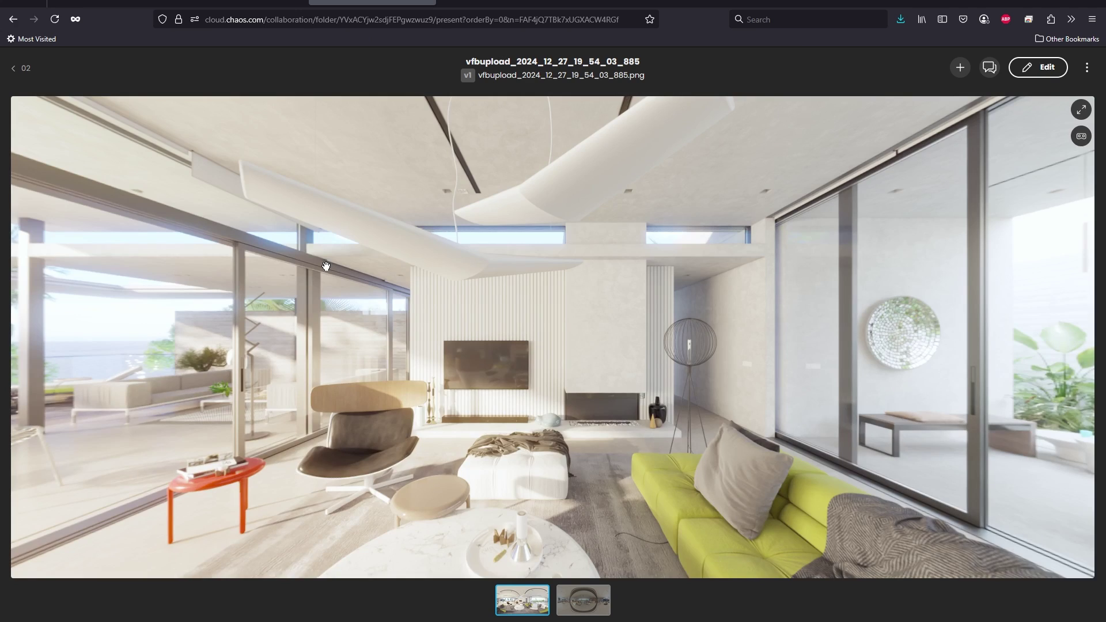
left_click_drag(369, 327, 449, 346)
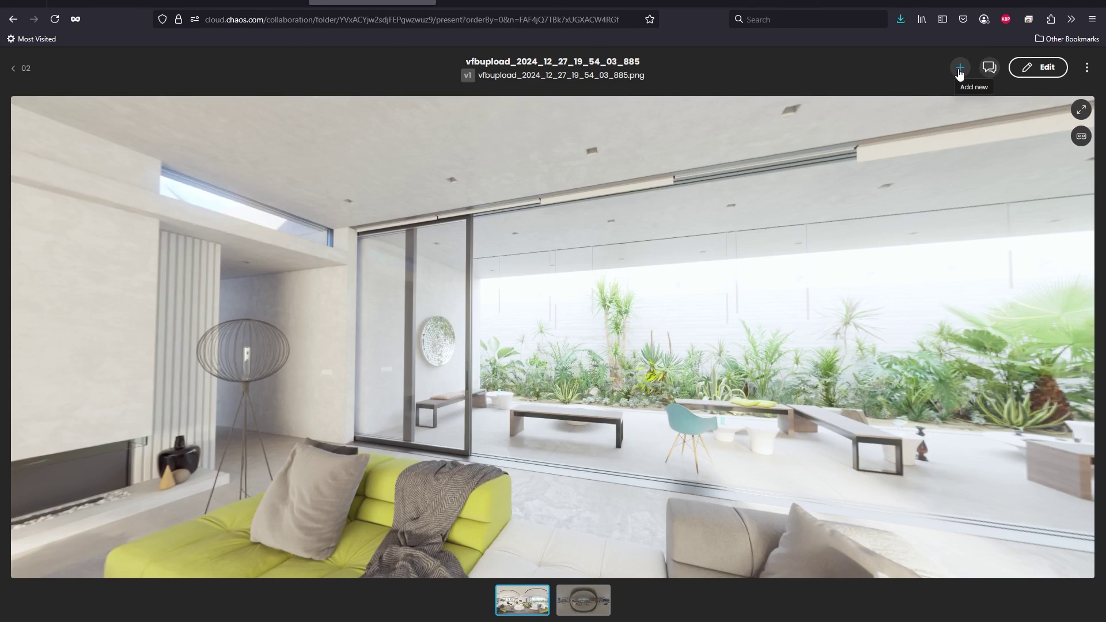
left_click(960, 68)
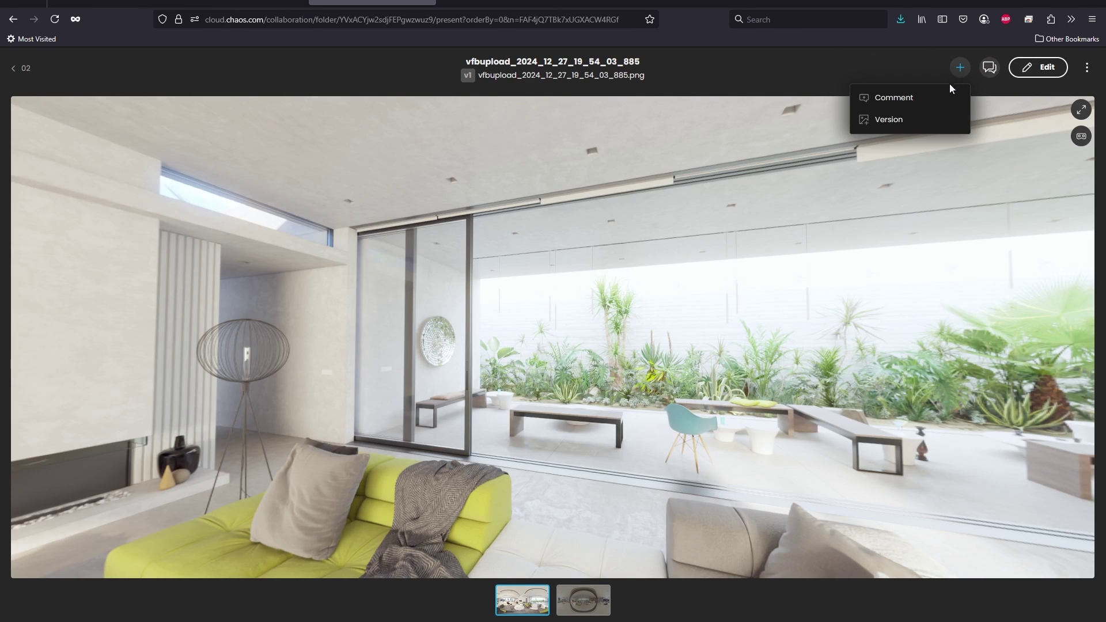
left_click(945, 102)
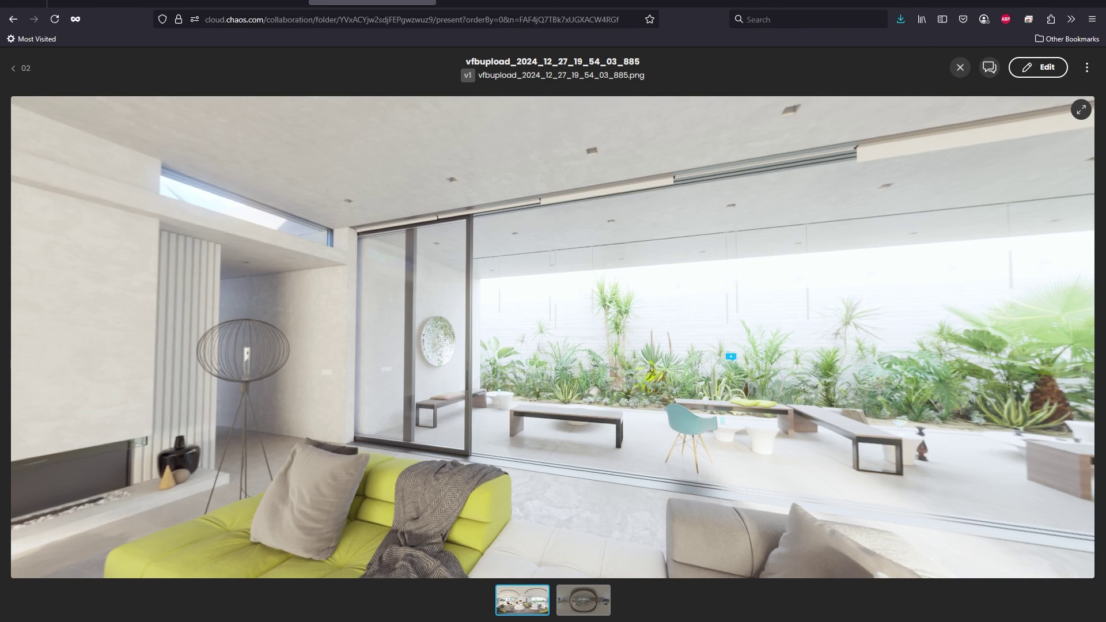
left_click(622, 373)
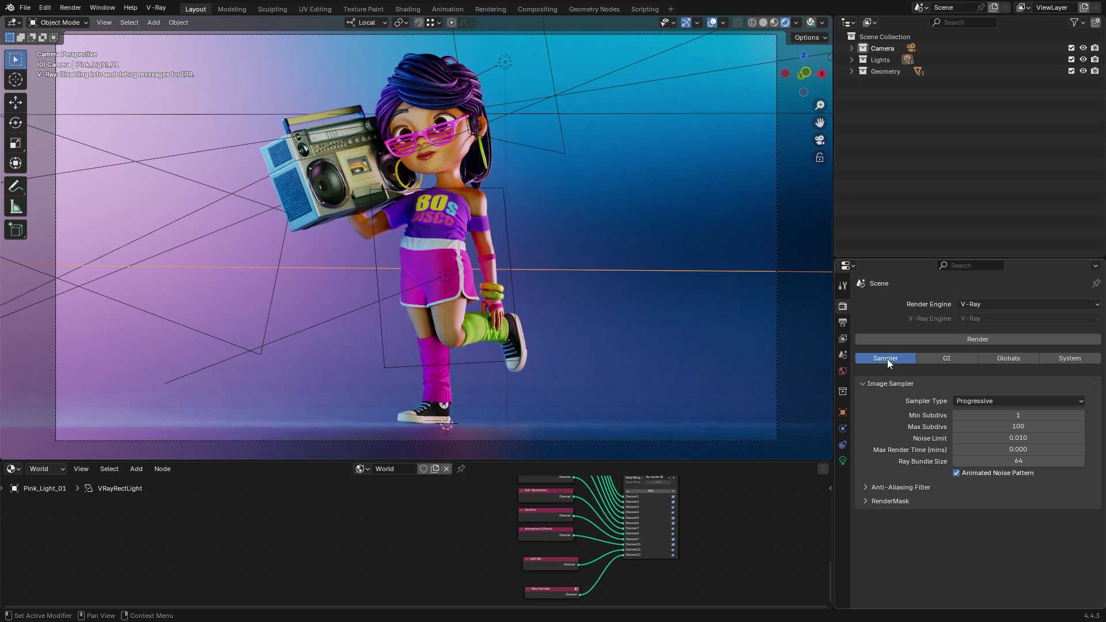
Step: Expand Beauty under the View Layer render channels and toggle the Denoiser channel off and back on
left_click(843, 340)
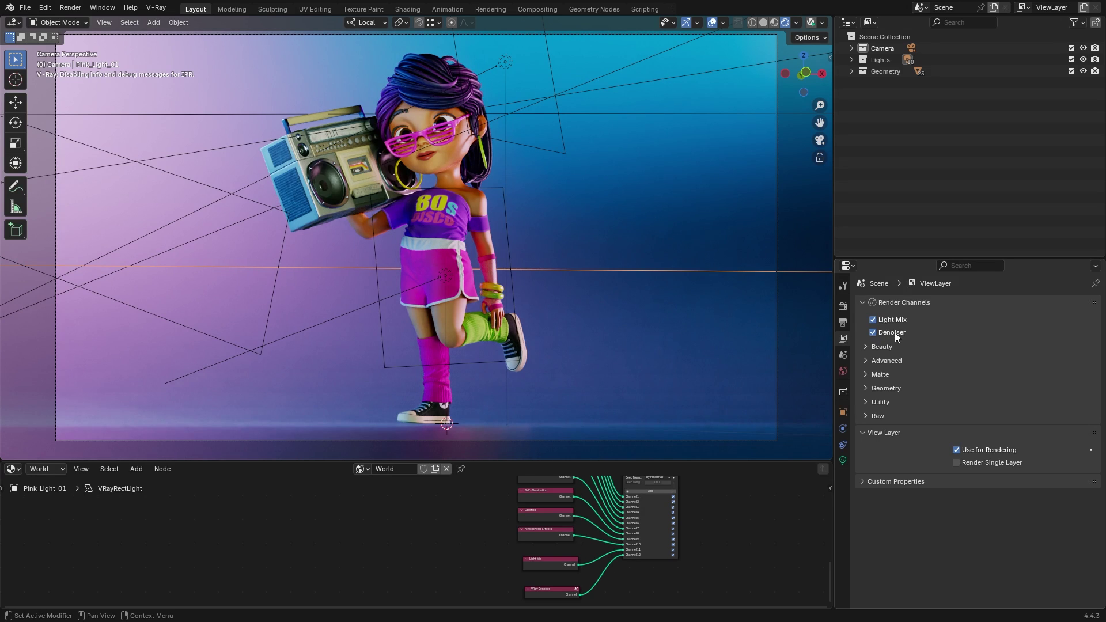
left_click(865, 346)
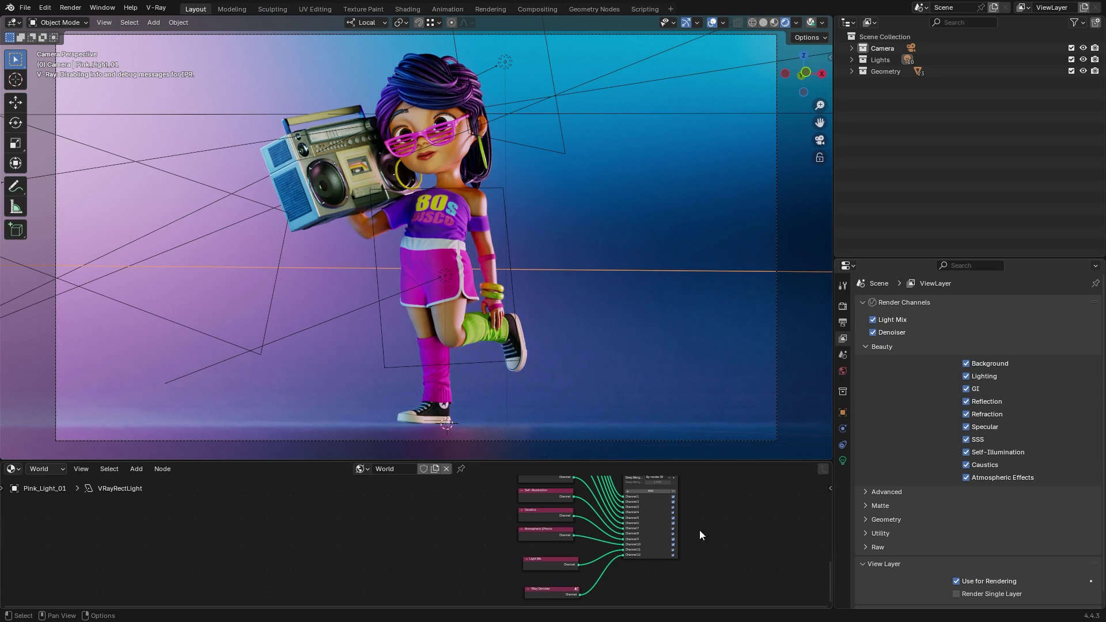
scroll(700, 530, "up", 5)
middle_click_drag(734, 509, 562, 520)
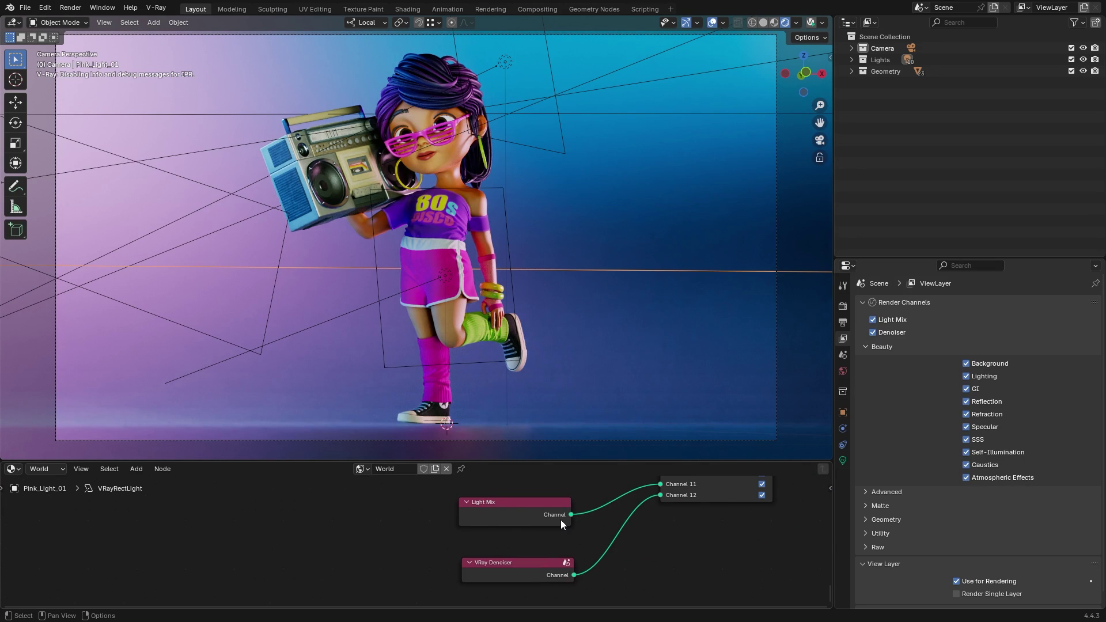
left_click(872, 333)
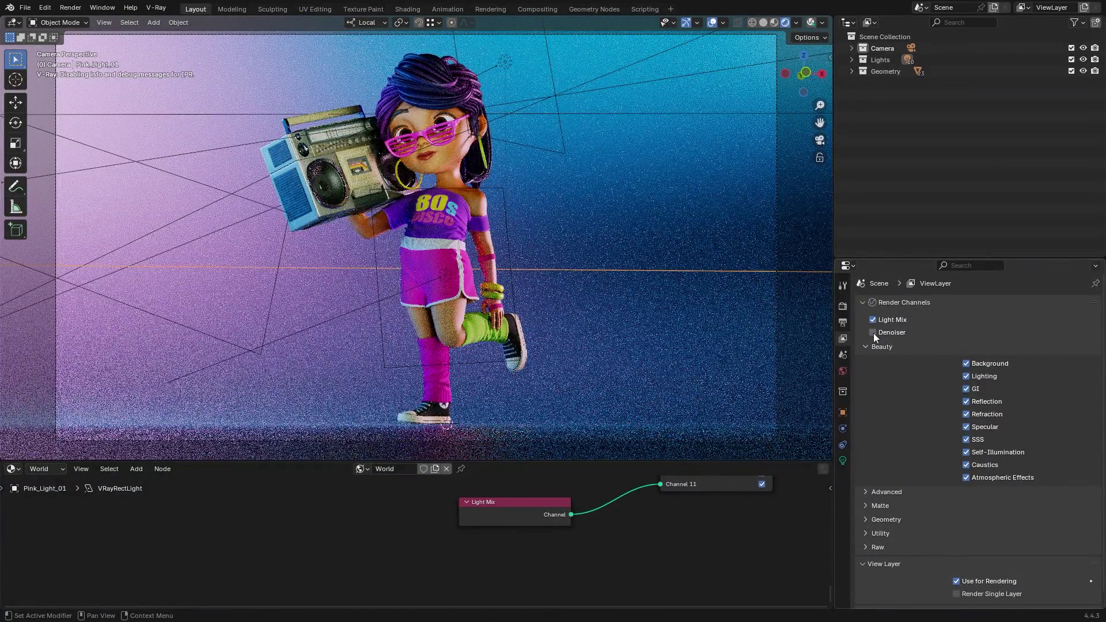
left_click(873, 333)
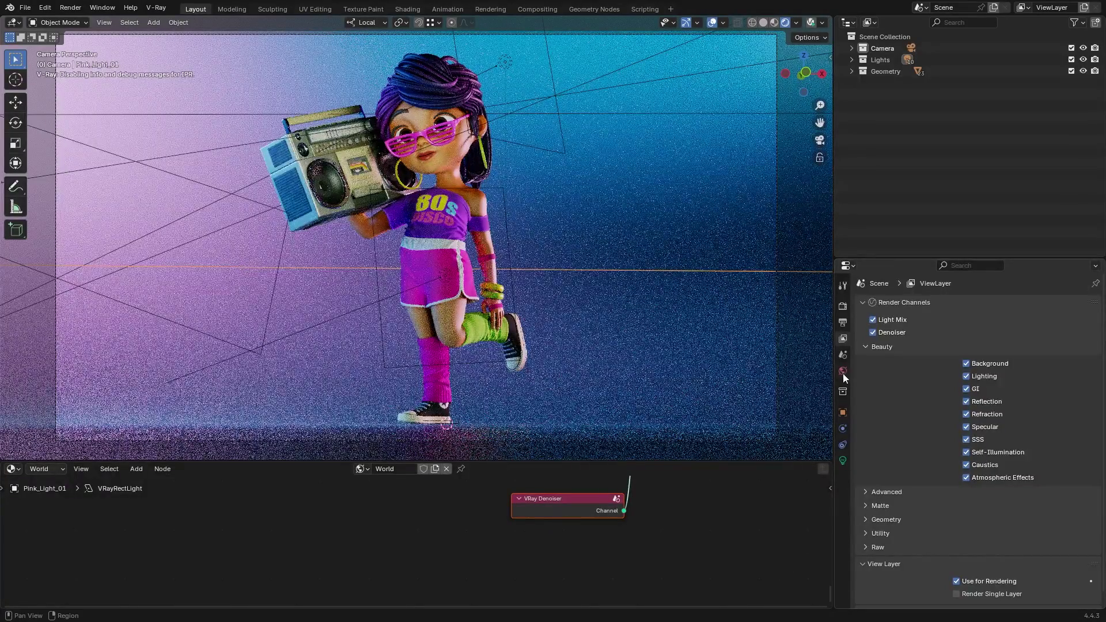
Step: Show the World settings, keeping Intel Open Image Denoise as the denoiser engine
left_click(841, 372)
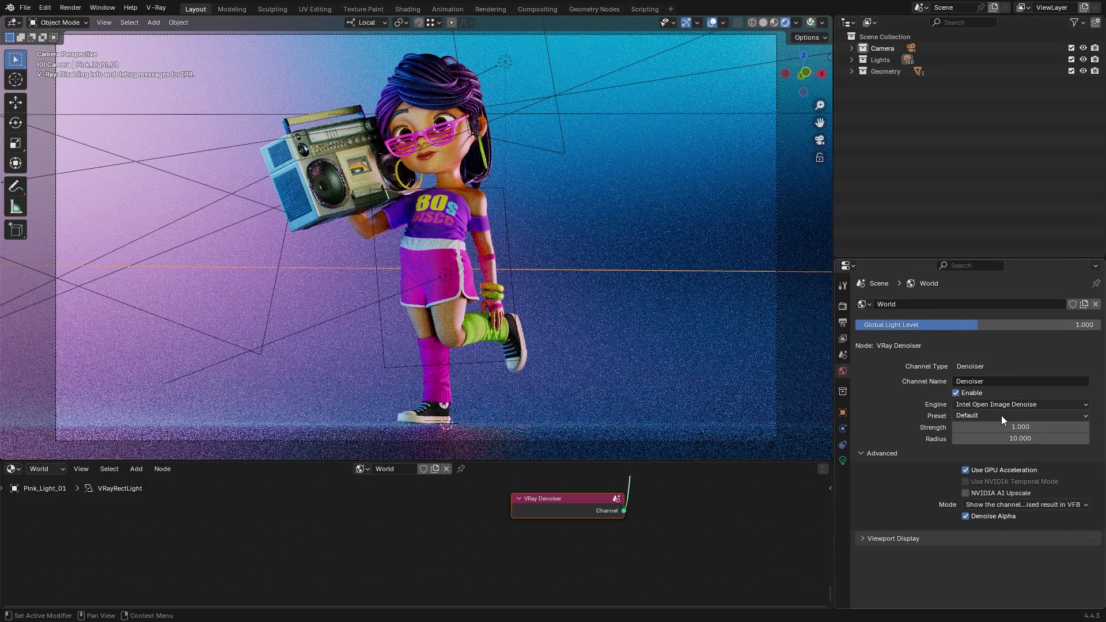
left_click(1015, 404)
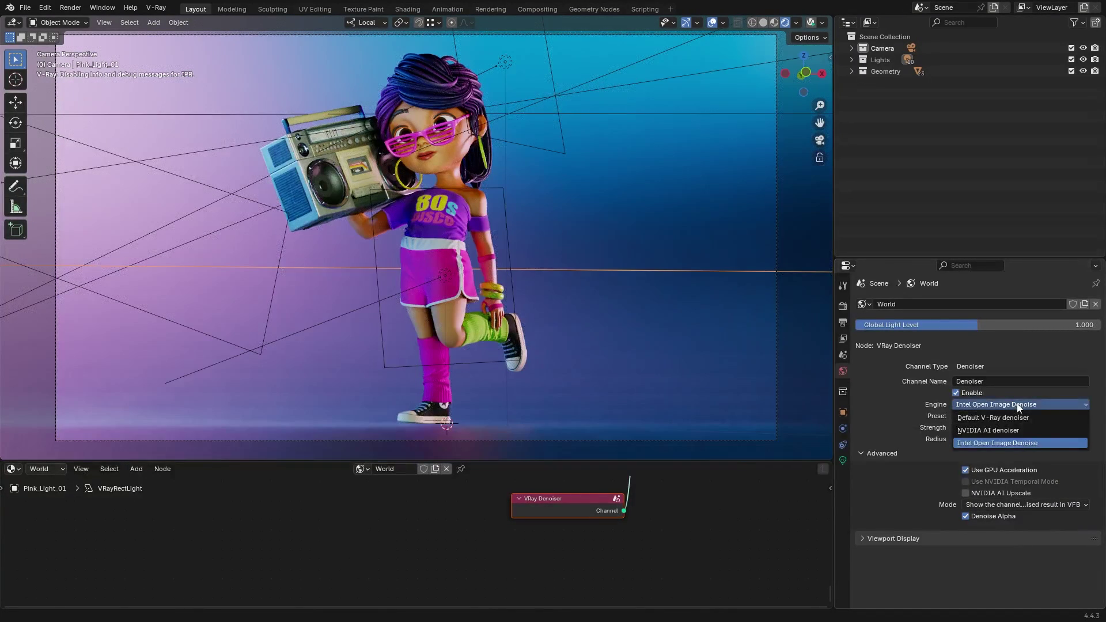
left_click(1001, 452)
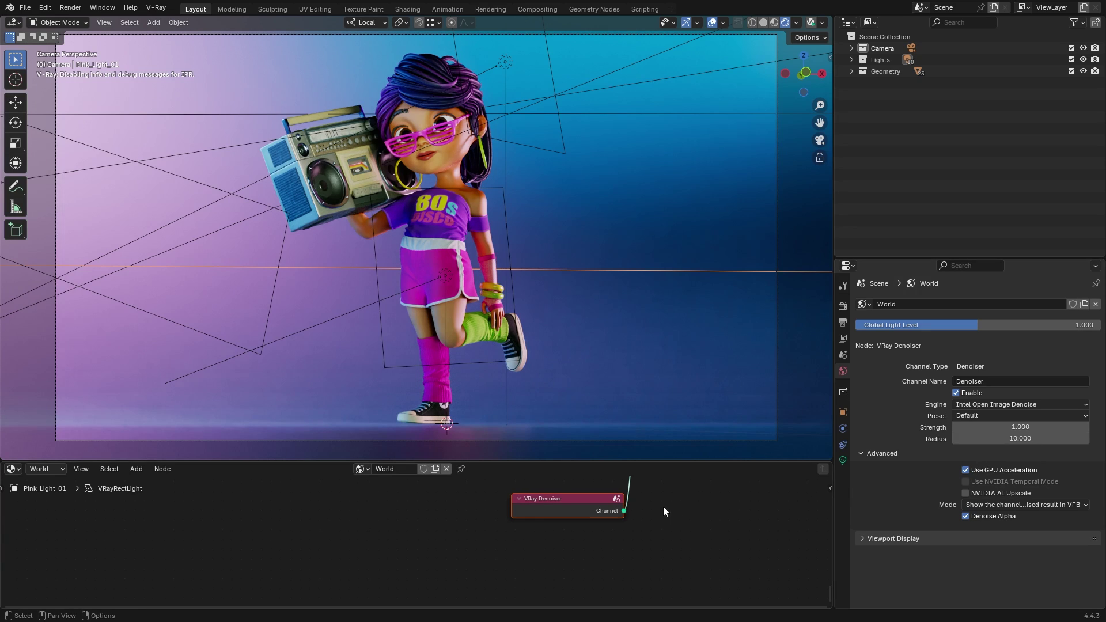
Step: Deselect the VRay Denoiser node and browse the Add > Effects node menu without adding anything
left_click(333, 511)
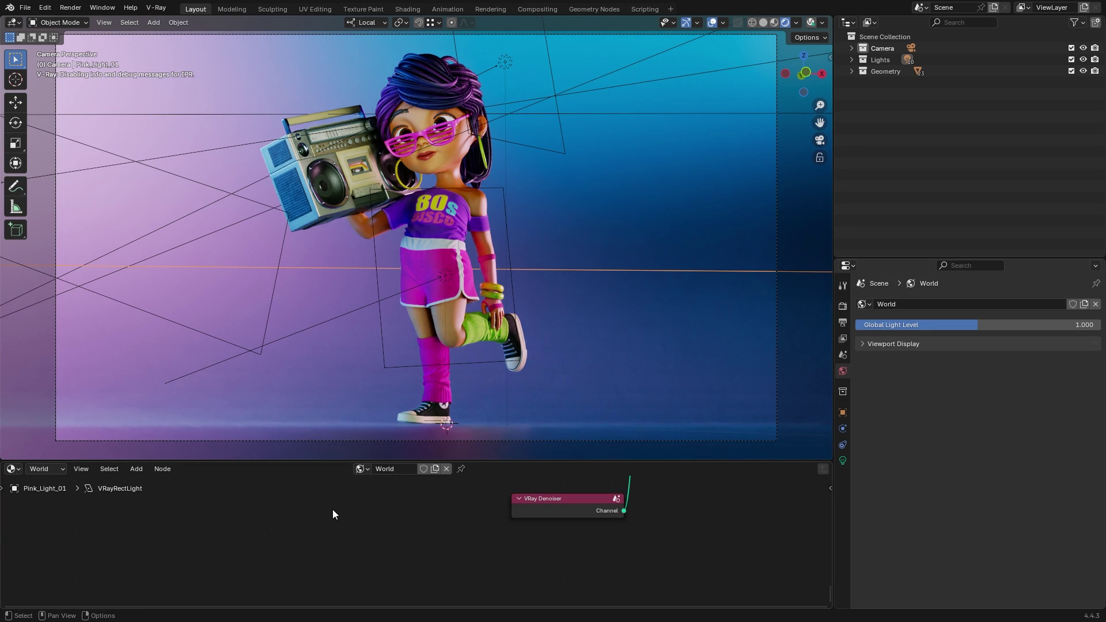
right_click(333, 509)
mouse_move(333, 509)
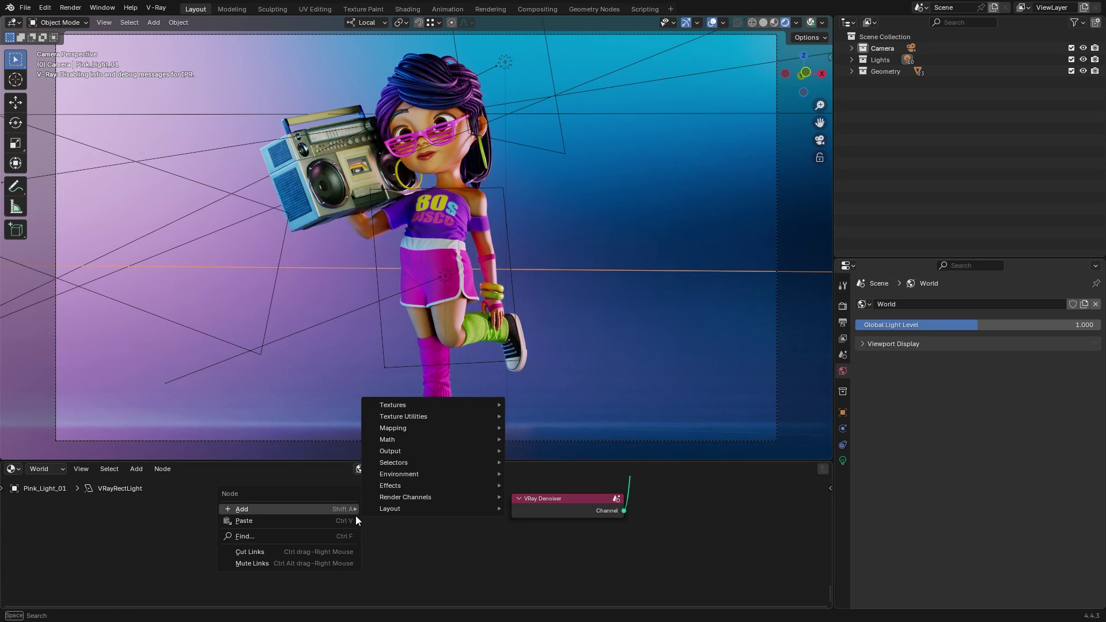
mouse_move(490, 488)
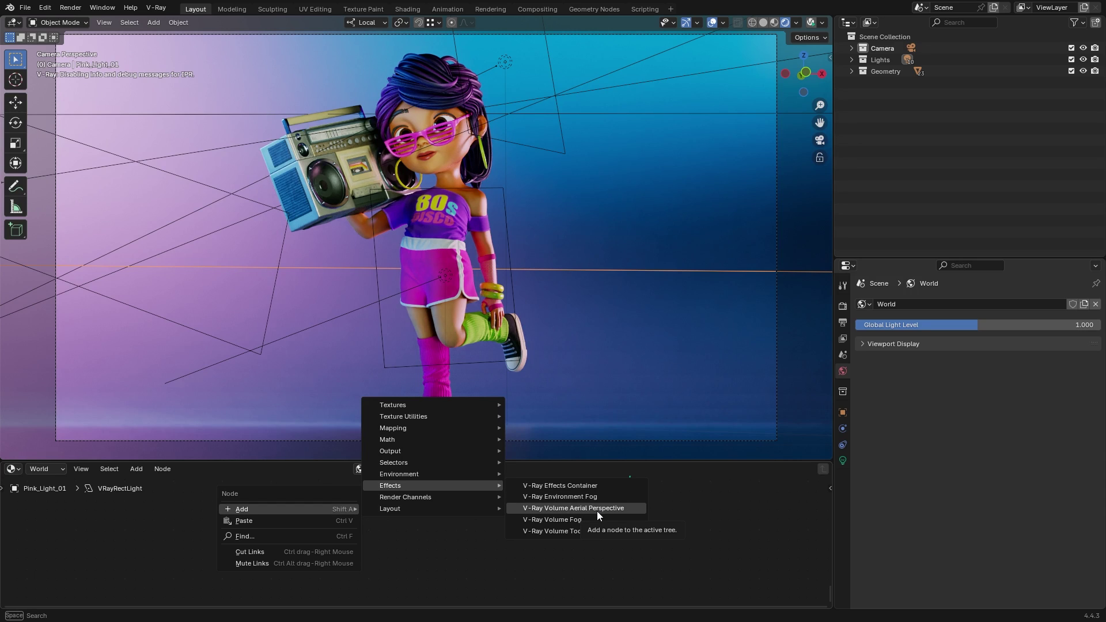
left_click(582, 521)
left_click(538, 551)
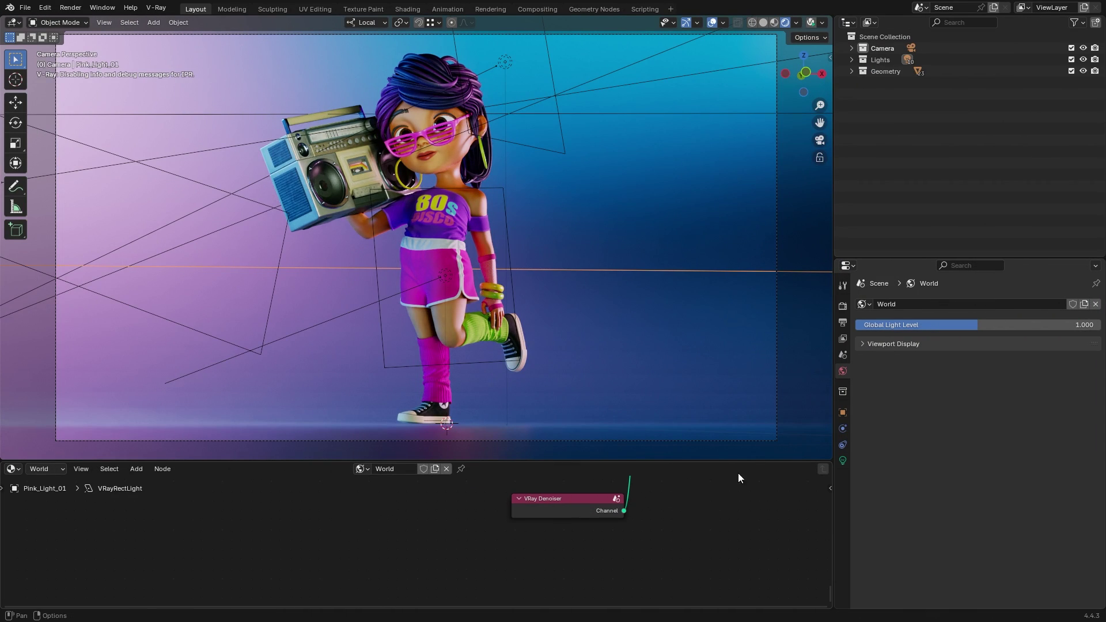
Step: Show Girl_Shorts' V-Ray Object Properties (Object ID 0) and its empty User Attributes list
left_click(847, 416)
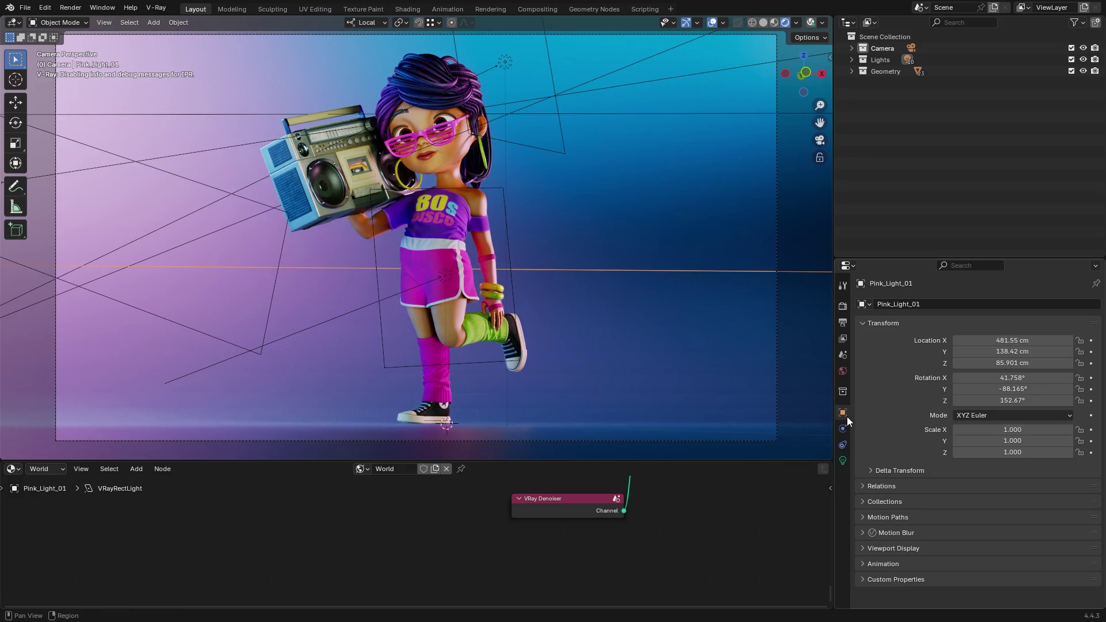
left_click(465, 288)
left_click(863, 344)
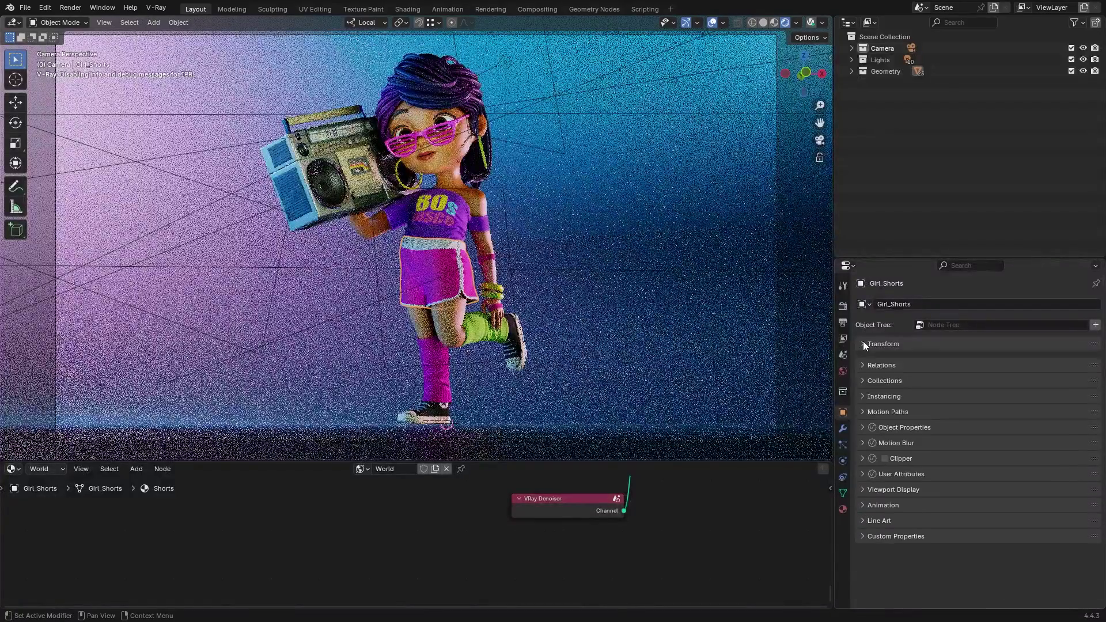
left_click(863, 422)
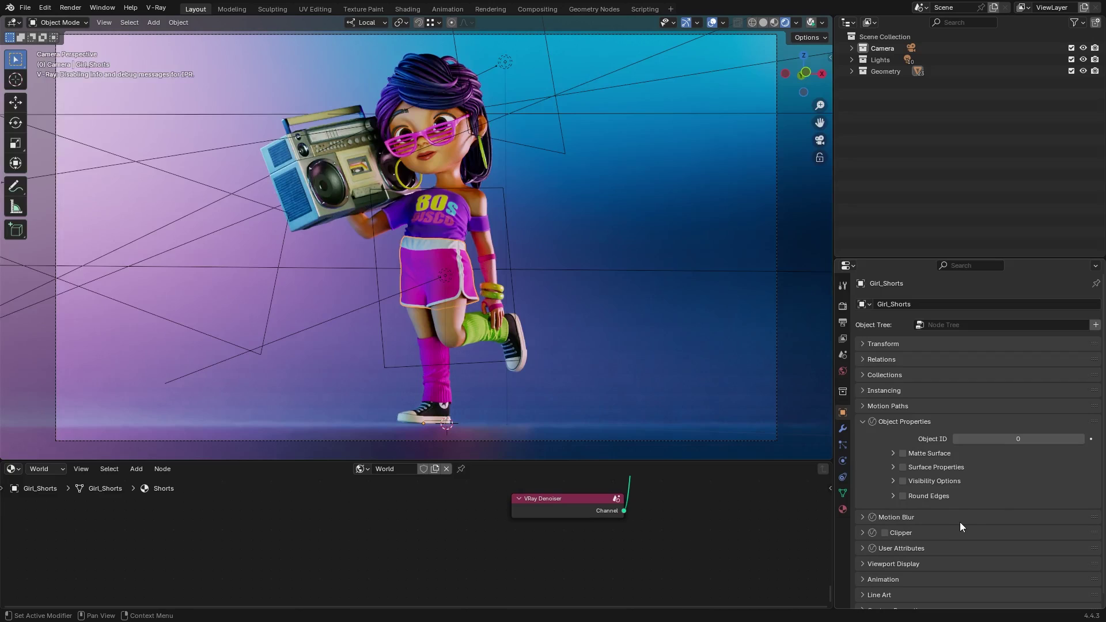
left_click(862, 548)
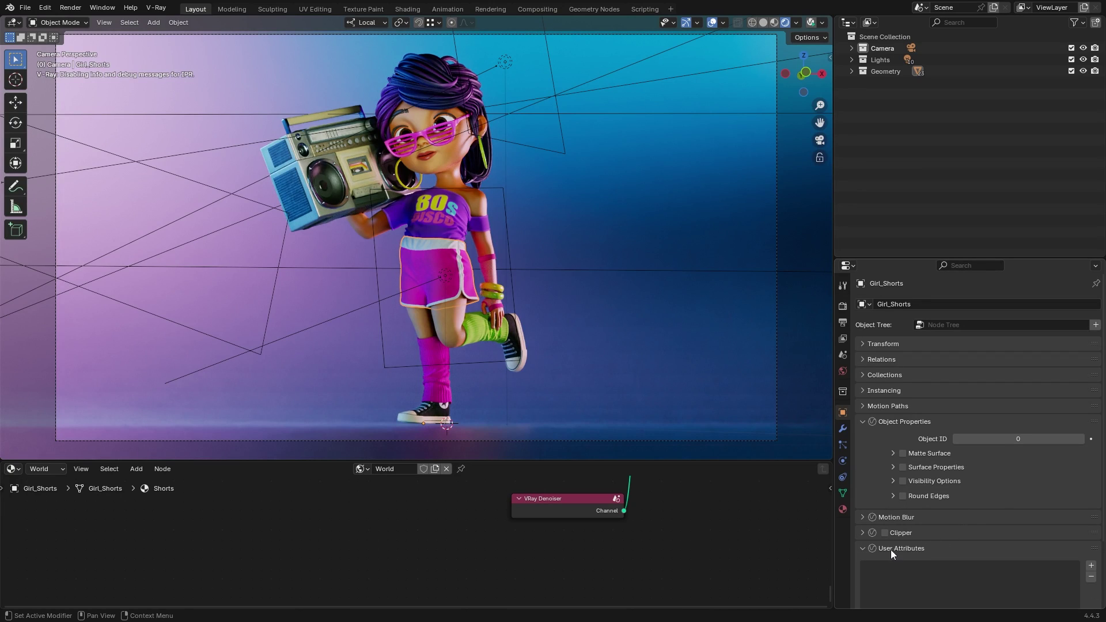
scroll(912, 540, "down", 2)
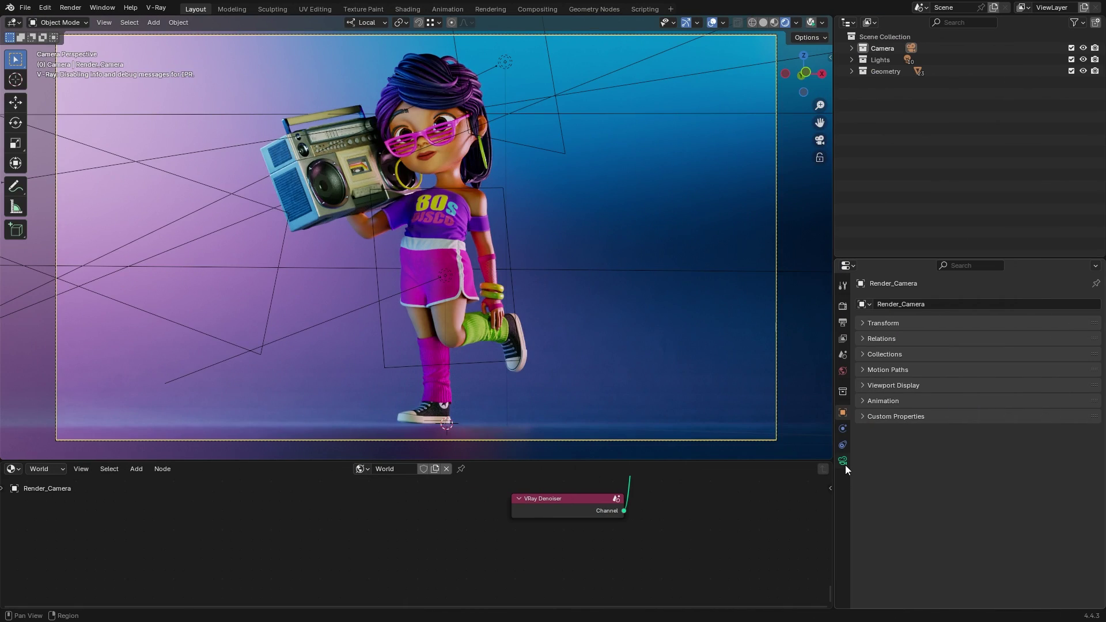
Step: Try the physical camera at Exposure Value 9.7, then return it to Physical Exposure
left_click(844, 462)
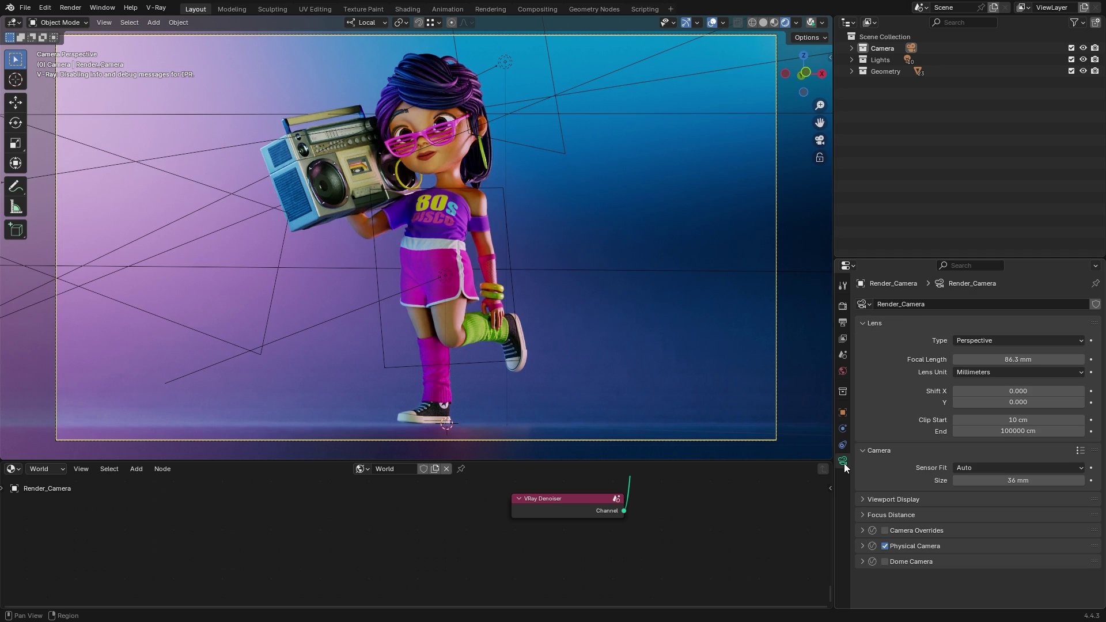
left_click(864, 545)
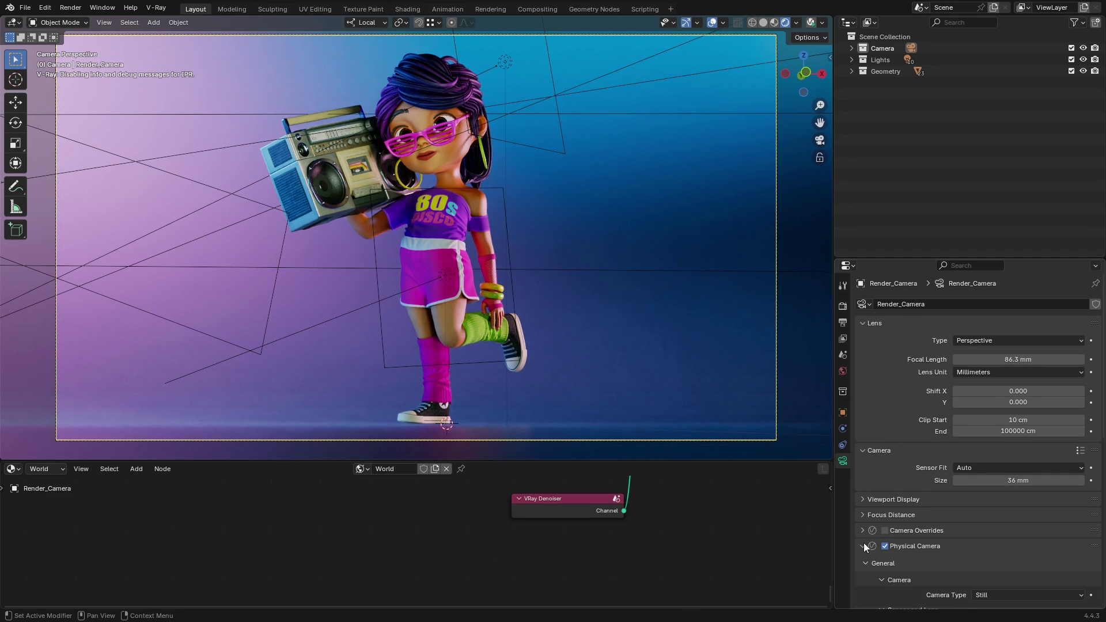
scroll(863, 543, "down", 6)
scroll(863, 542, "down", 5)
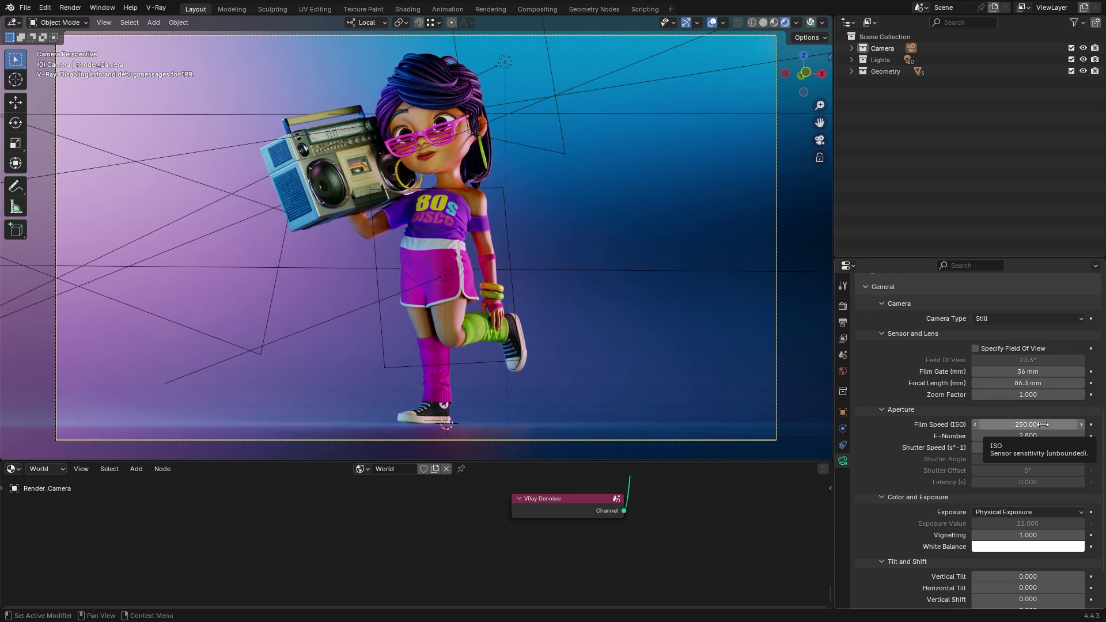
left_click(1025, 512)
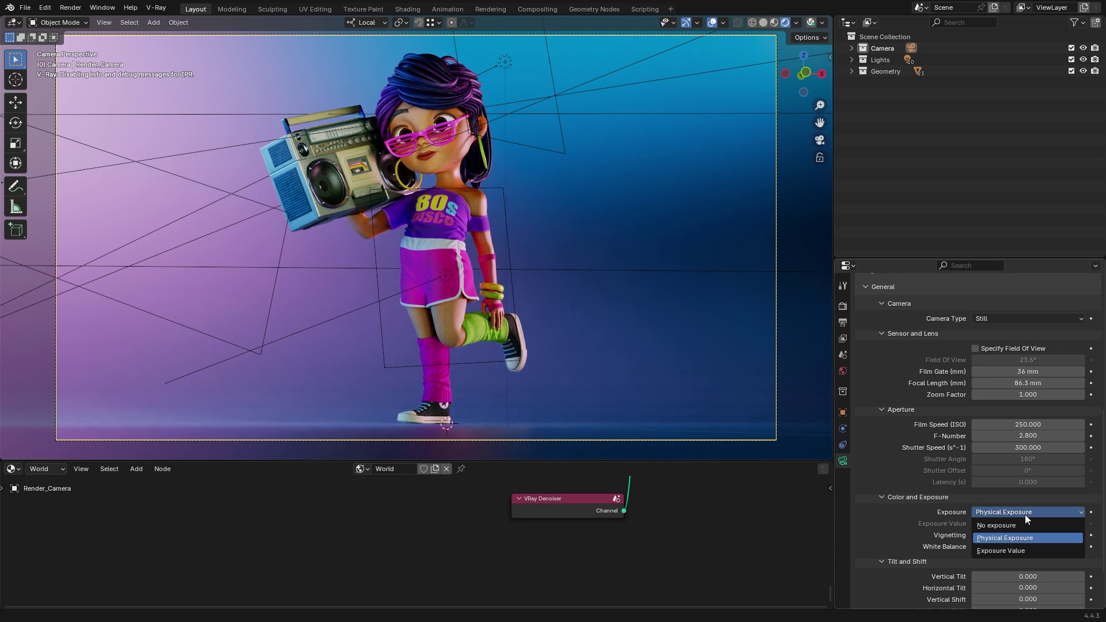
left_click(1019, 551)
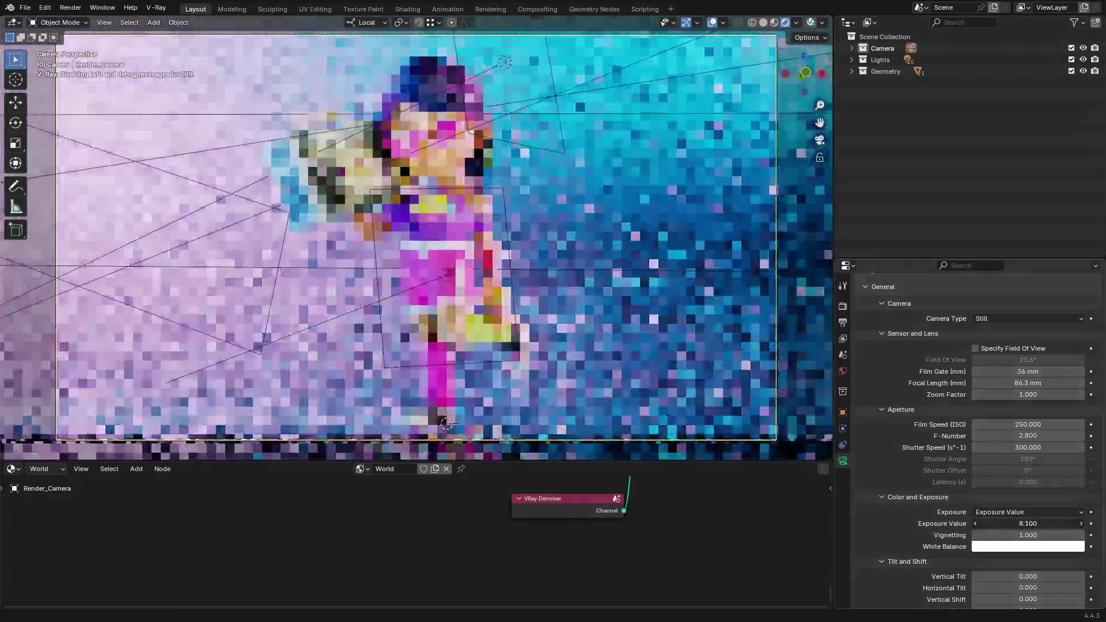
left_click_drag(1025, 523, 1053, 526)
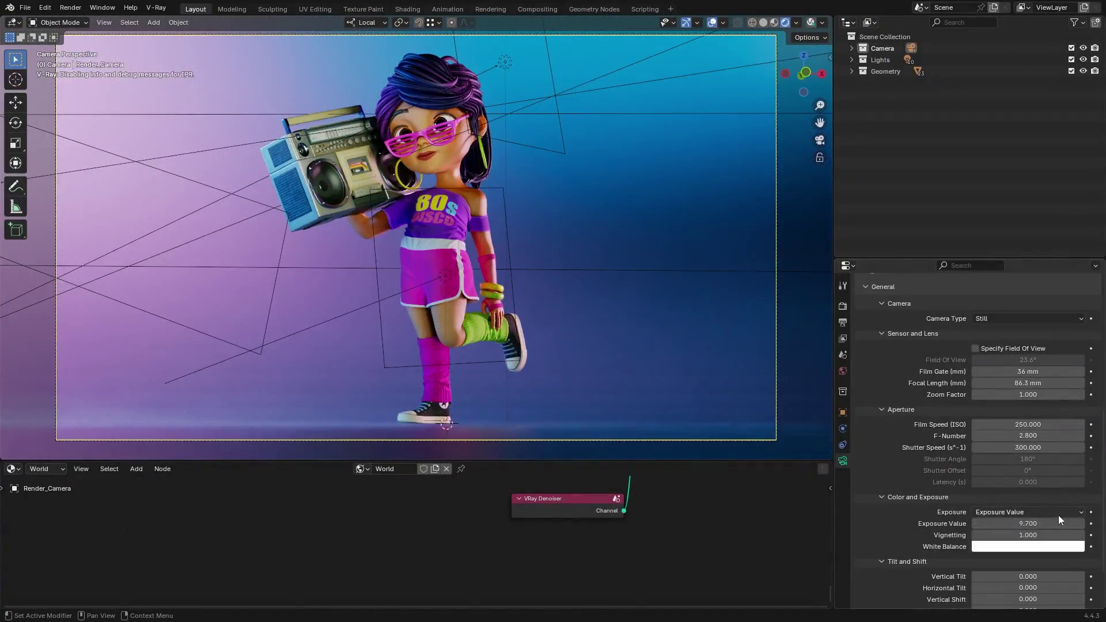
left_click(1058, 515)
left_click(1052, 536)
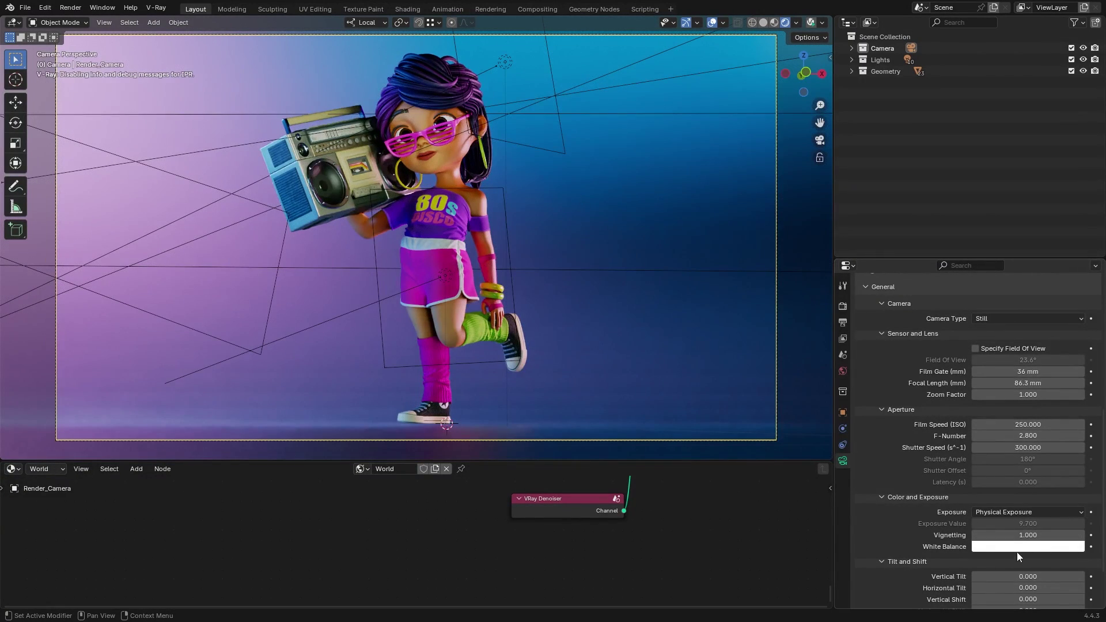
Step: Raise Fill_Light_04's intensity to about 17.3, then set it back to 0.330
scroll(881, 573, "down", 3)
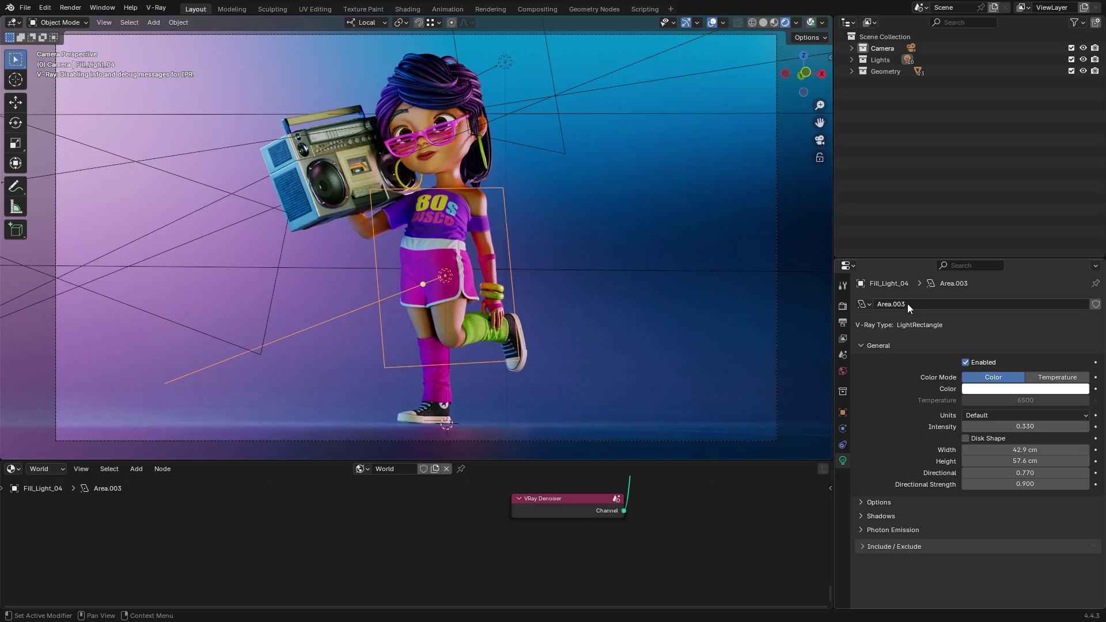
left_click_drag(1025, 427, 1057, 427)
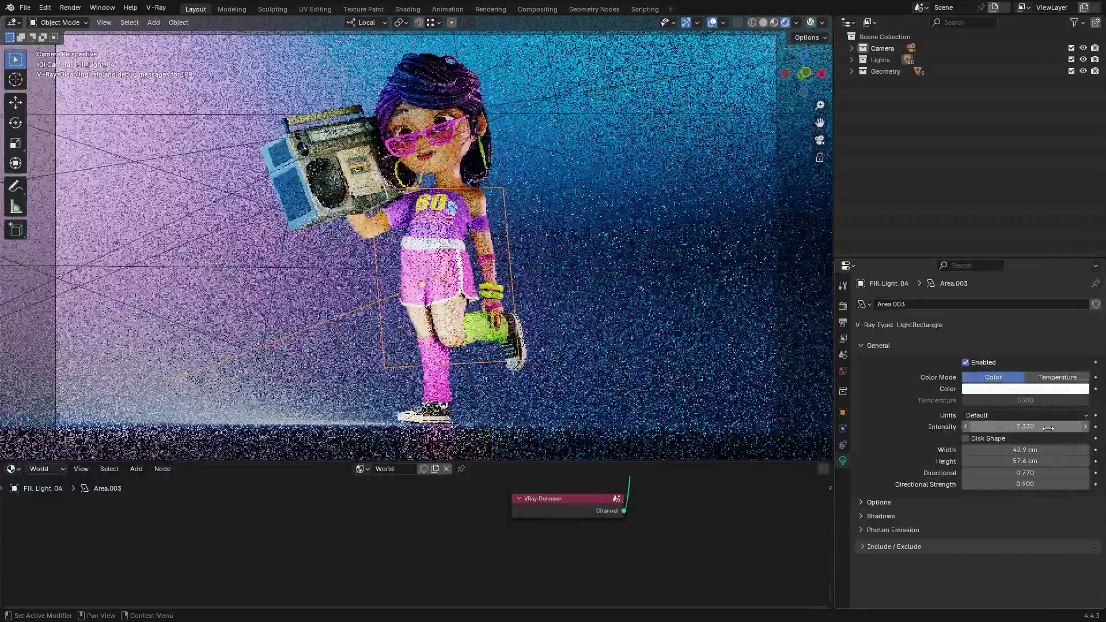
left_click(1050, 427)
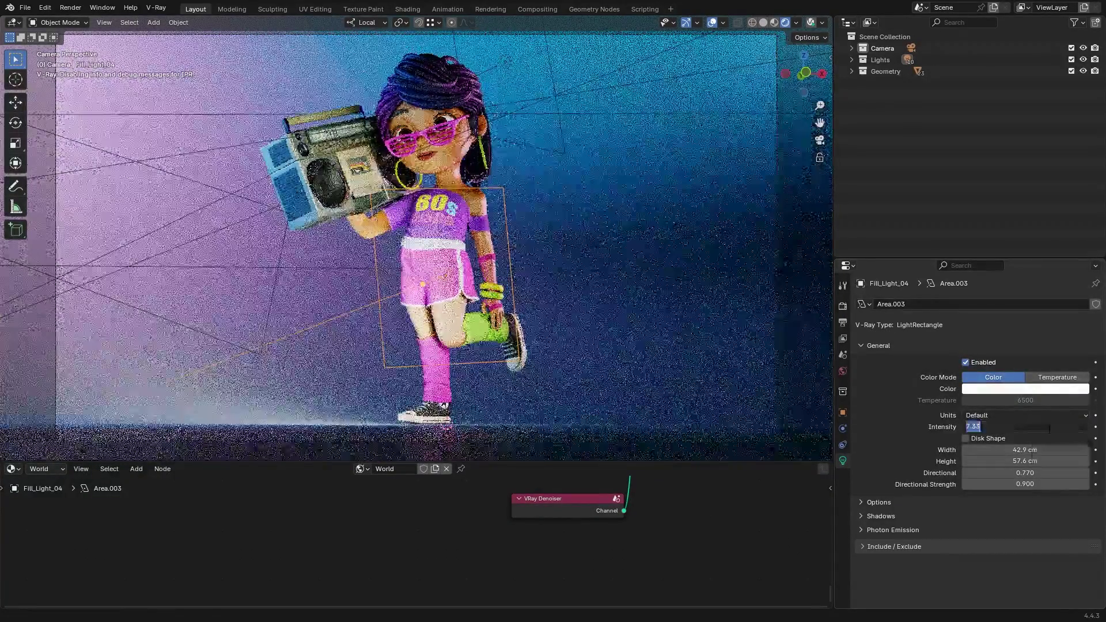
type(".330")
key("Return")
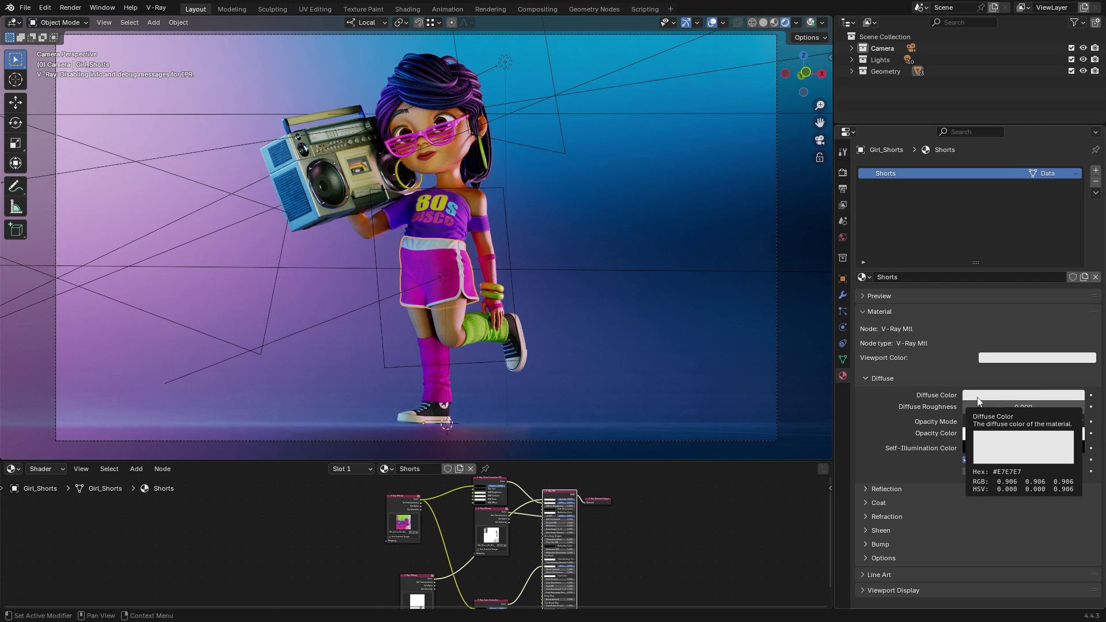
Step: Expand the Shorts material's Reflection settings and its Fresnel options
left_click(866, 490)
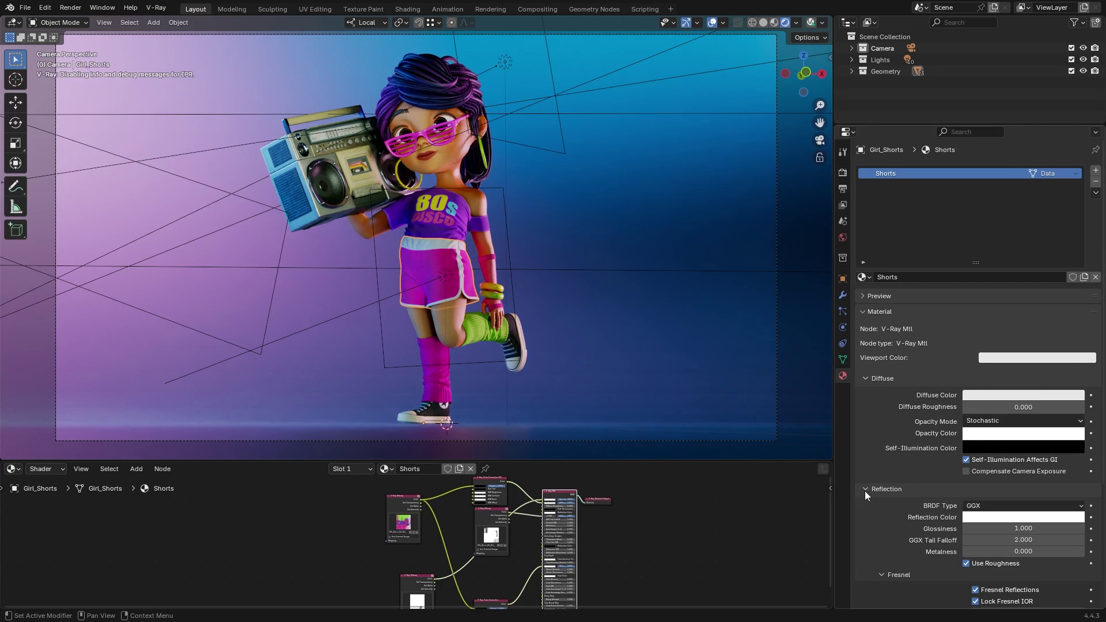
scroll(877, 515, "down", 3)
left_click(877, 515)
scroll(877, 516, "down", 2)
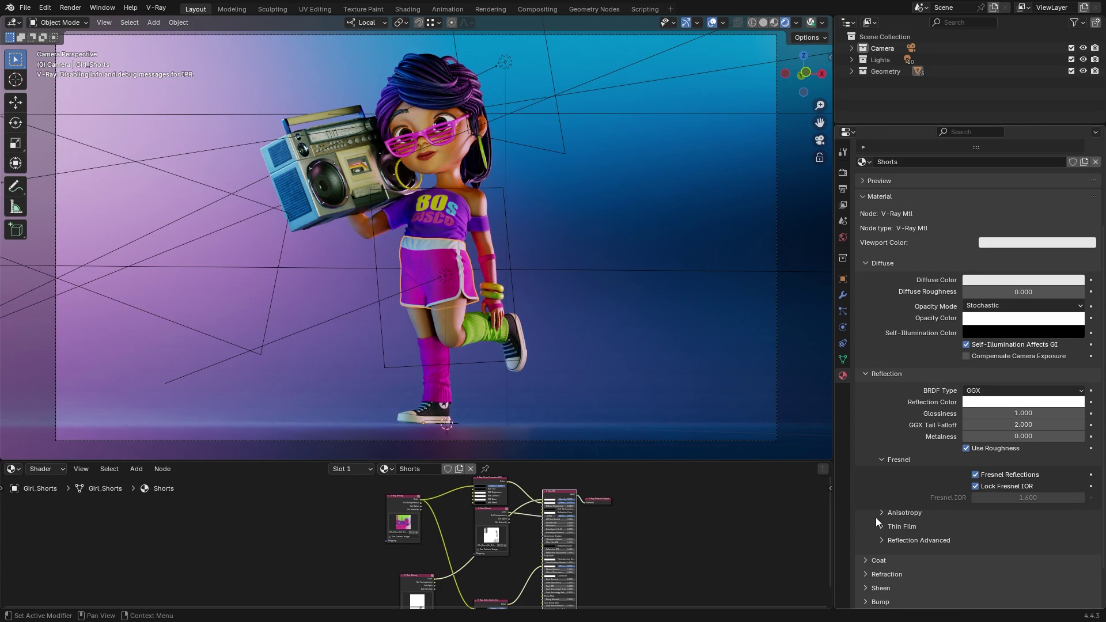
scroll(468, 495, "up", 5)
Step: Move the V-Ray Bitmap node up and relink its Color to the Color Correction Source
left_click_drag(196, 537, 194, 506)
scroll(324, 543, "up", 2)
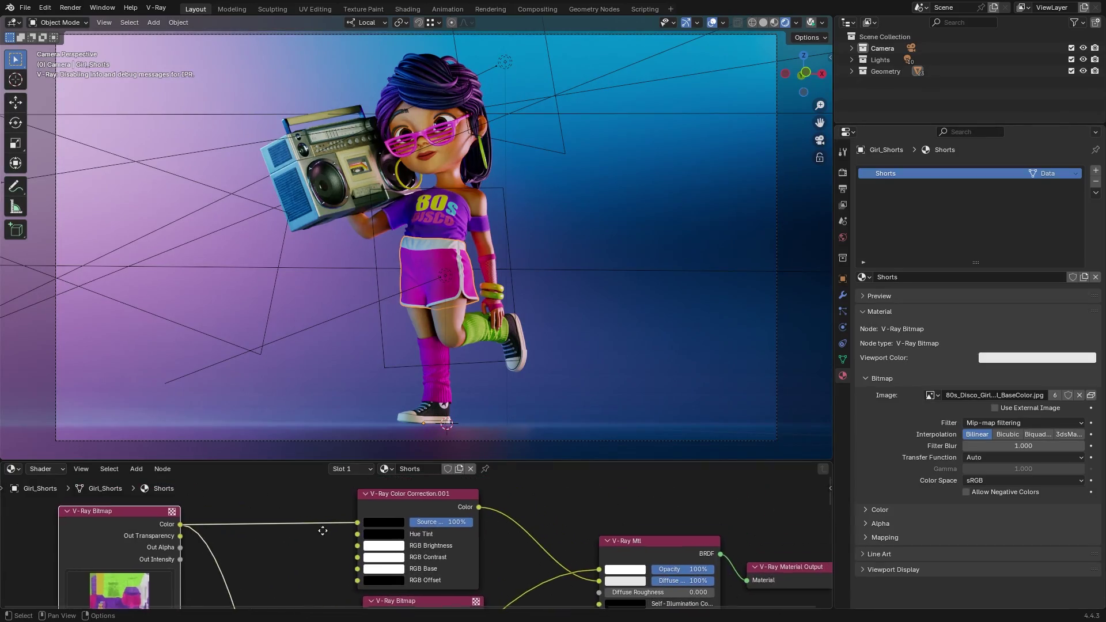
left_click_drag(348, 525, 325, 523)
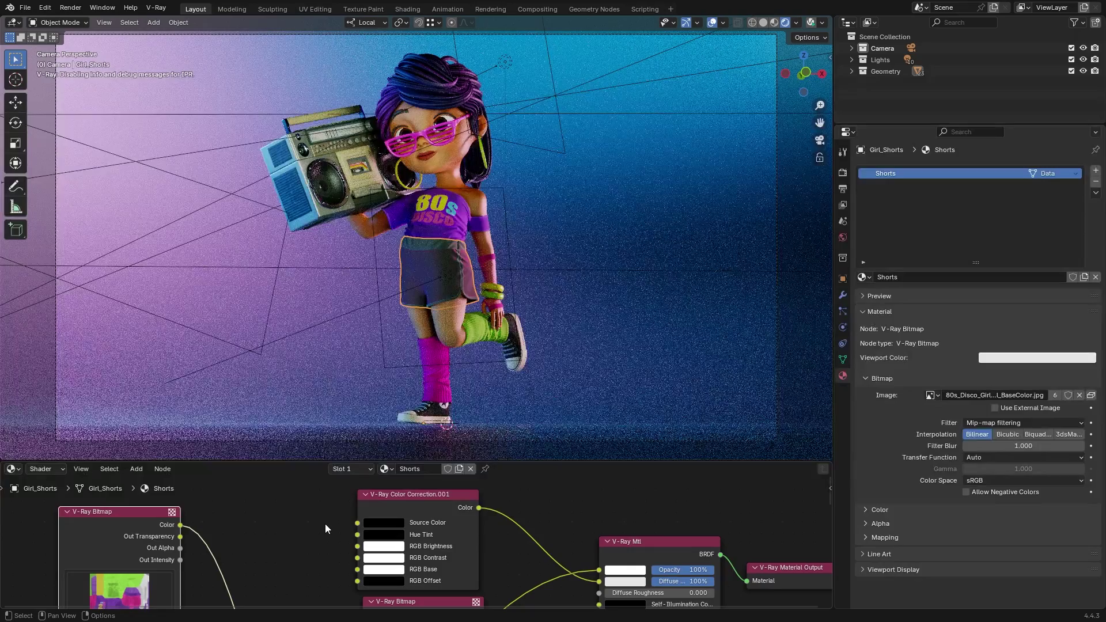
left_click_drag(357, 523, 180, 525)
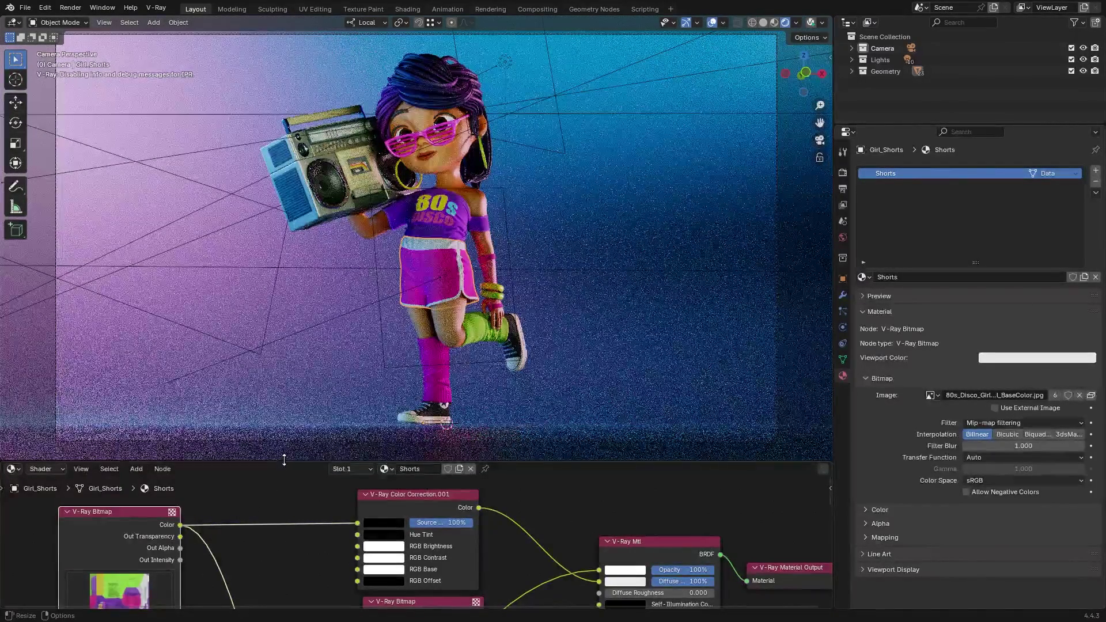
Step: Make the node editor taller and show the V-Ray Mtl node's properties in the sidebar
left_click_drag(328, 463, 328, 295)
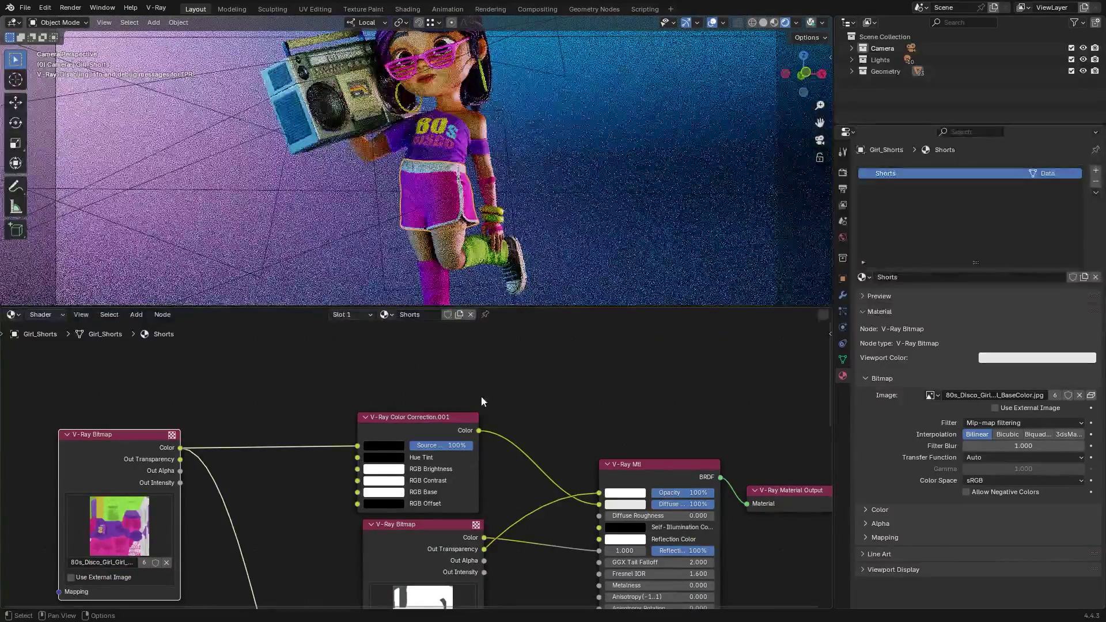
left_click(830, 332)
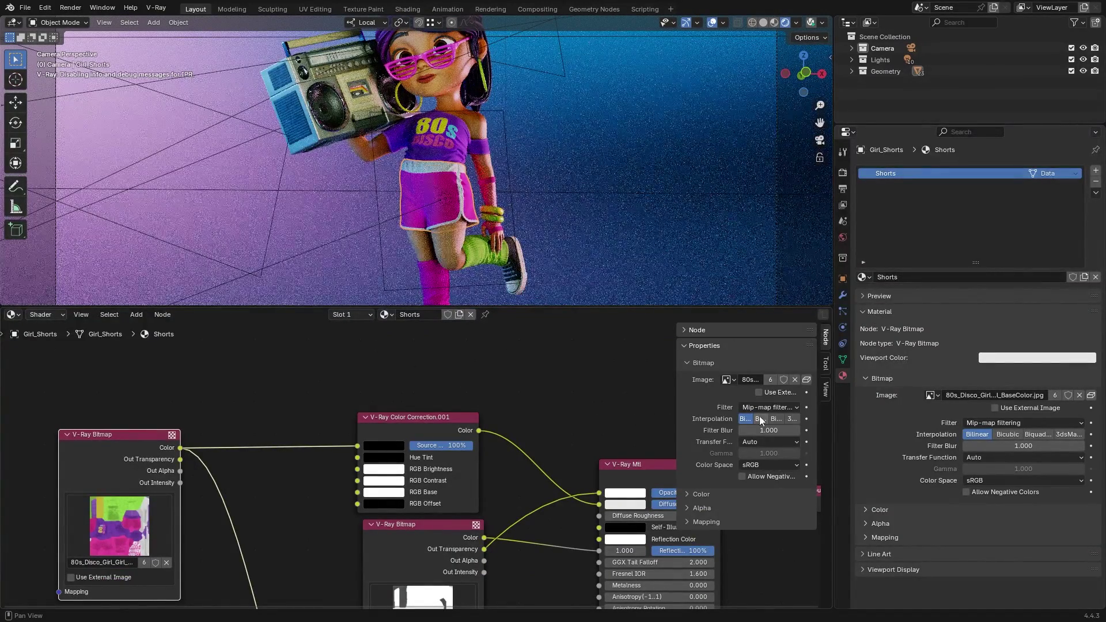
left_click(647, 472)
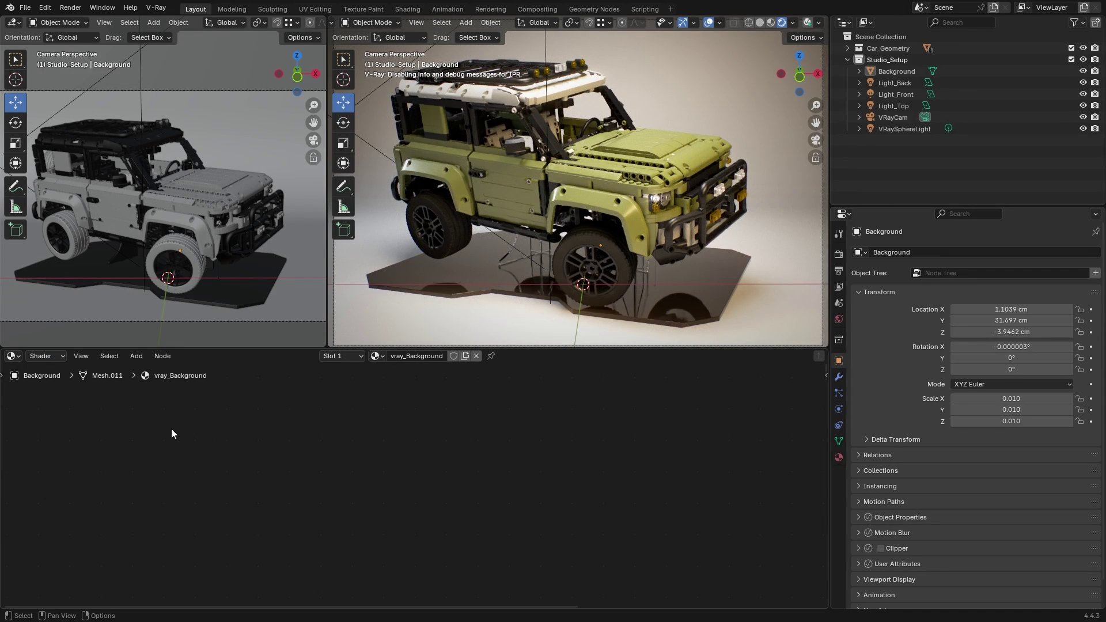
Step: Switch the area to the V-Ray node editor, keeping shader node trees
left_click(12, 357)
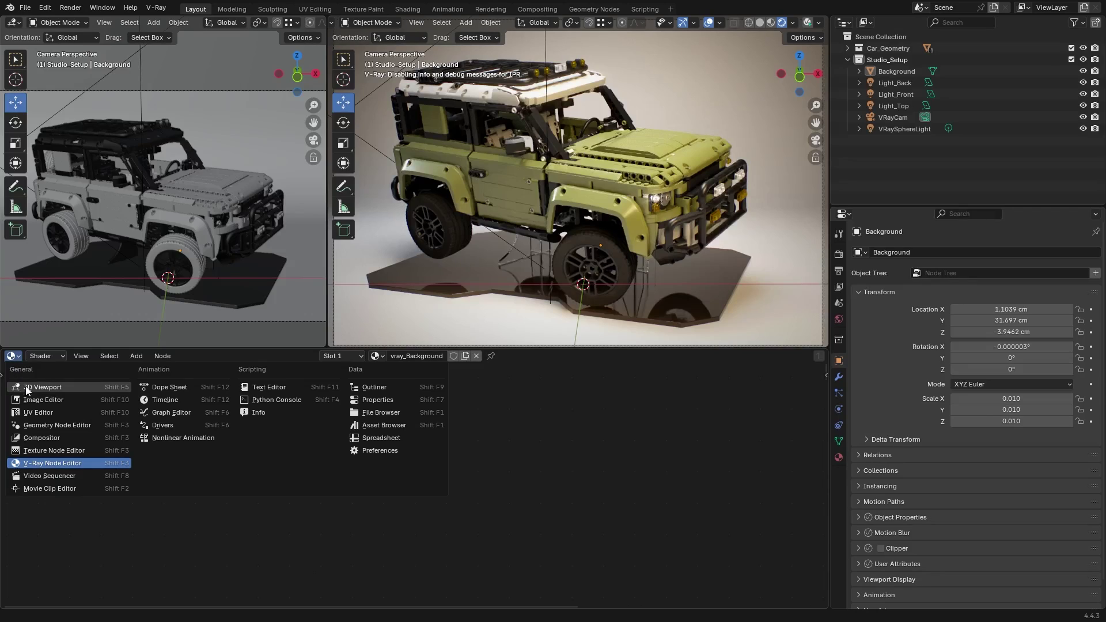
left_click(67, 466)
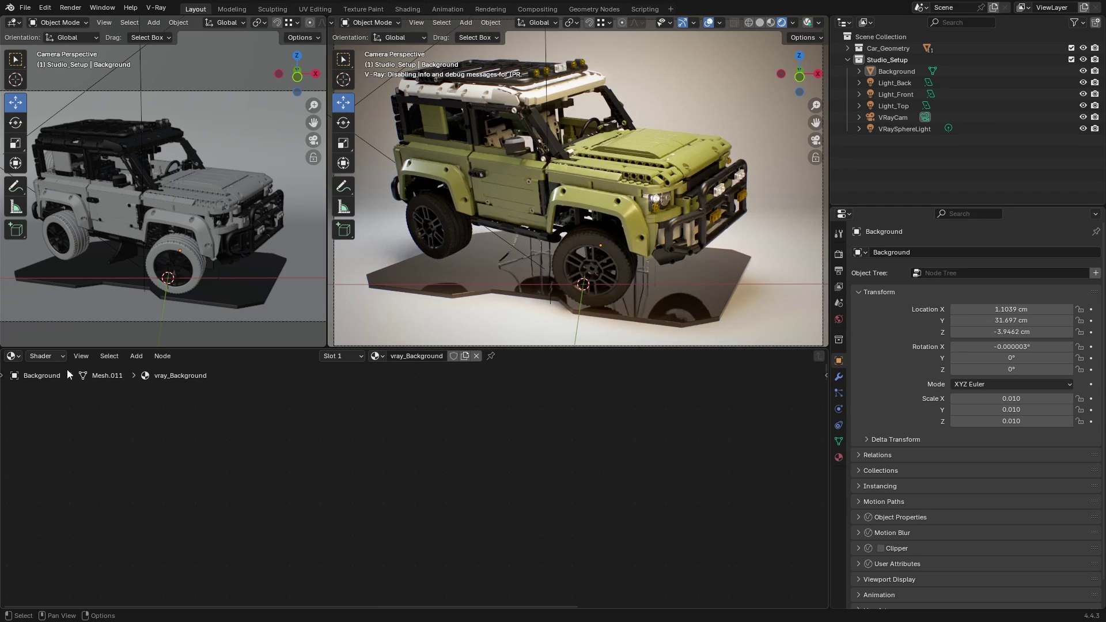
left_click(60, 356)
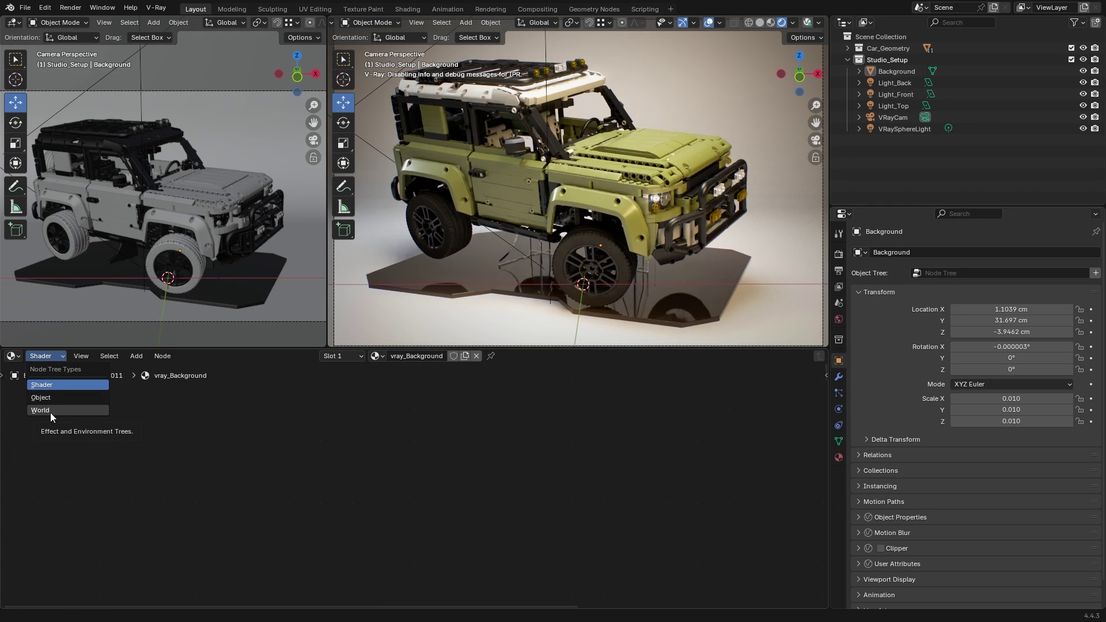
left_click(60, 383)
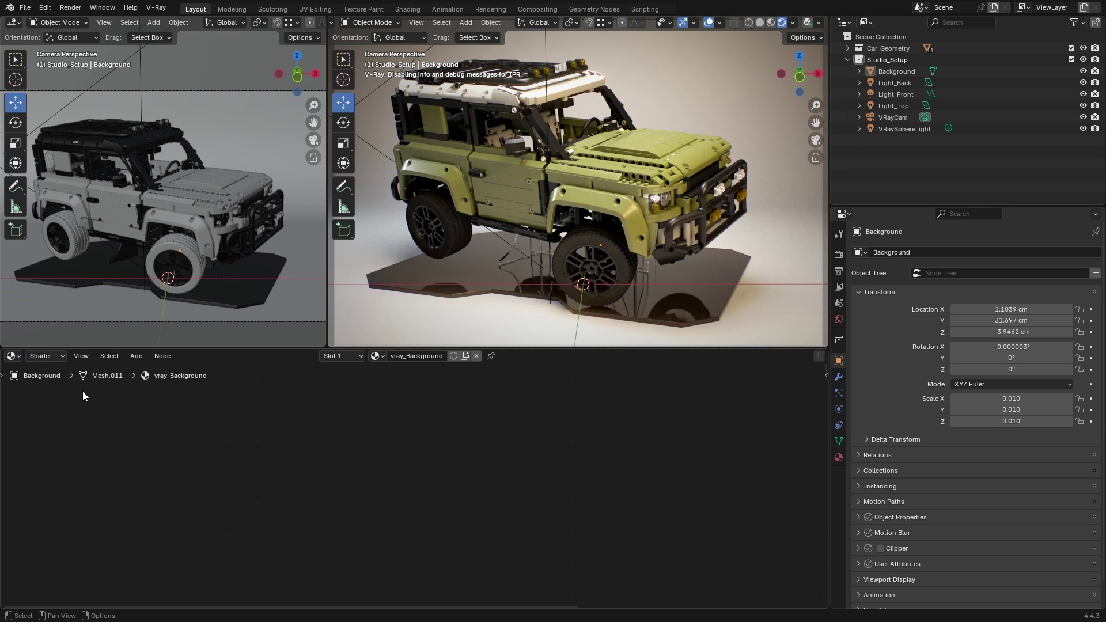
Step: Add a V-Ray MultiSubTex to the green plastic with Random Hue 0.3, Saturation 0.002, Gamma 0.001
left_click(506, 191)
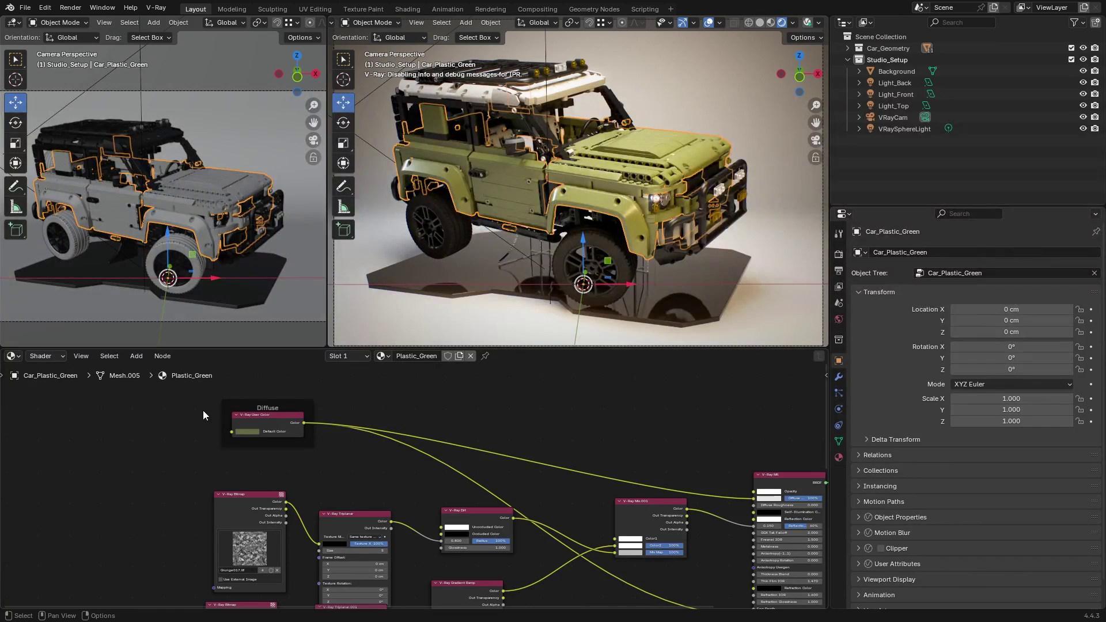
middle_click_drag(110, 417, 410, 421)
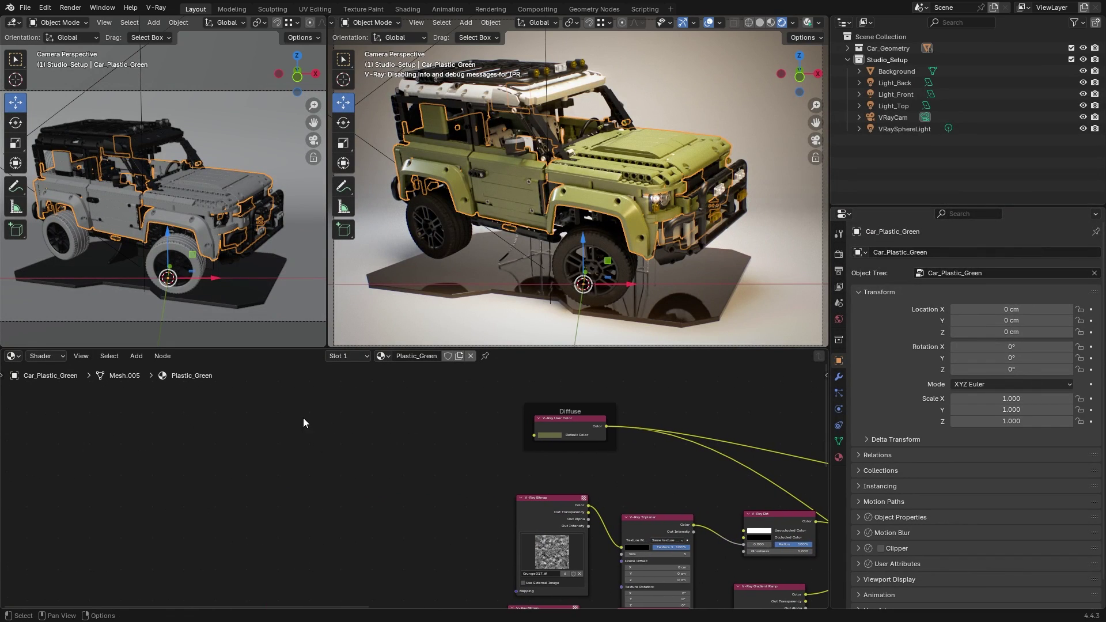
left_click(137, 356)
mouse_move(156, 370)
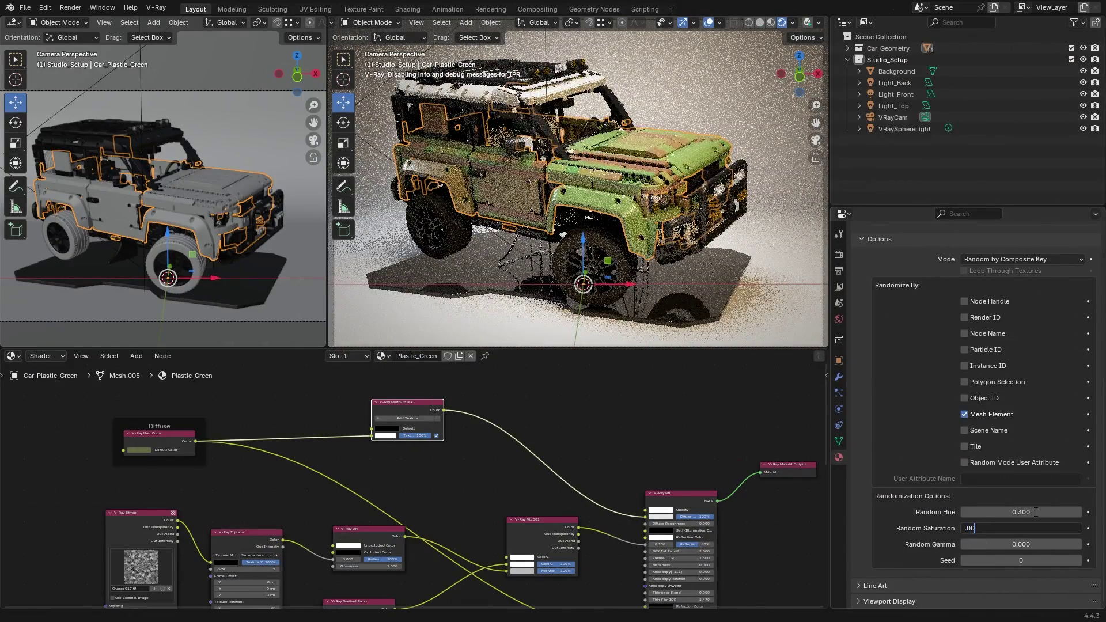
key("Tab")
type(".001")
key("Return")
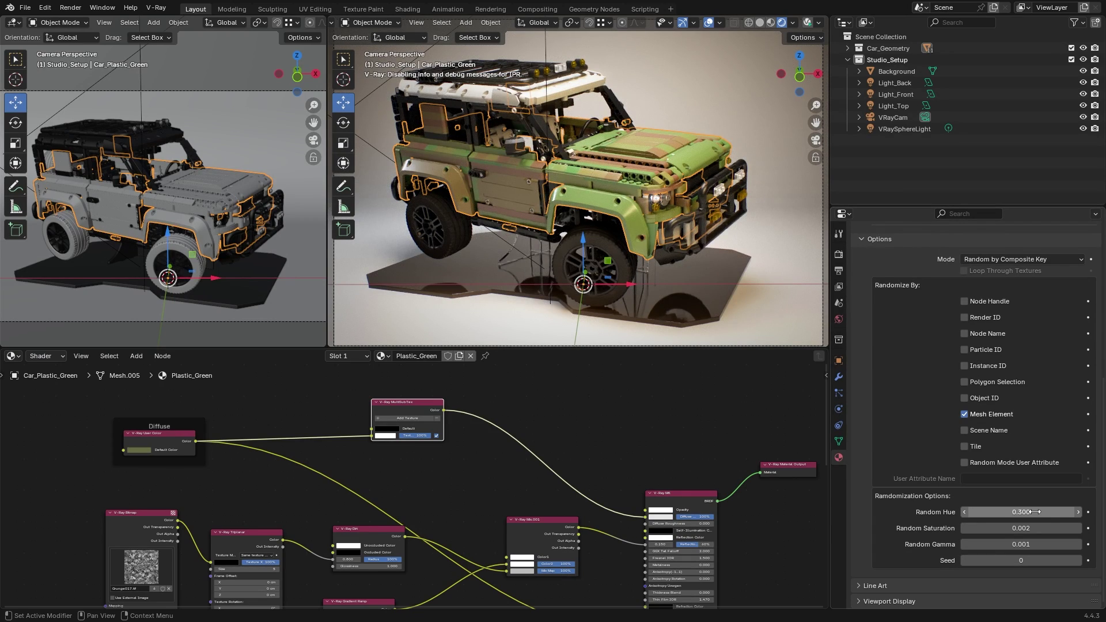
Step: Select Light_Front and frame its VRayRectLight nodes with the light.jpg bitmap and user colour
left_click(904, 96)
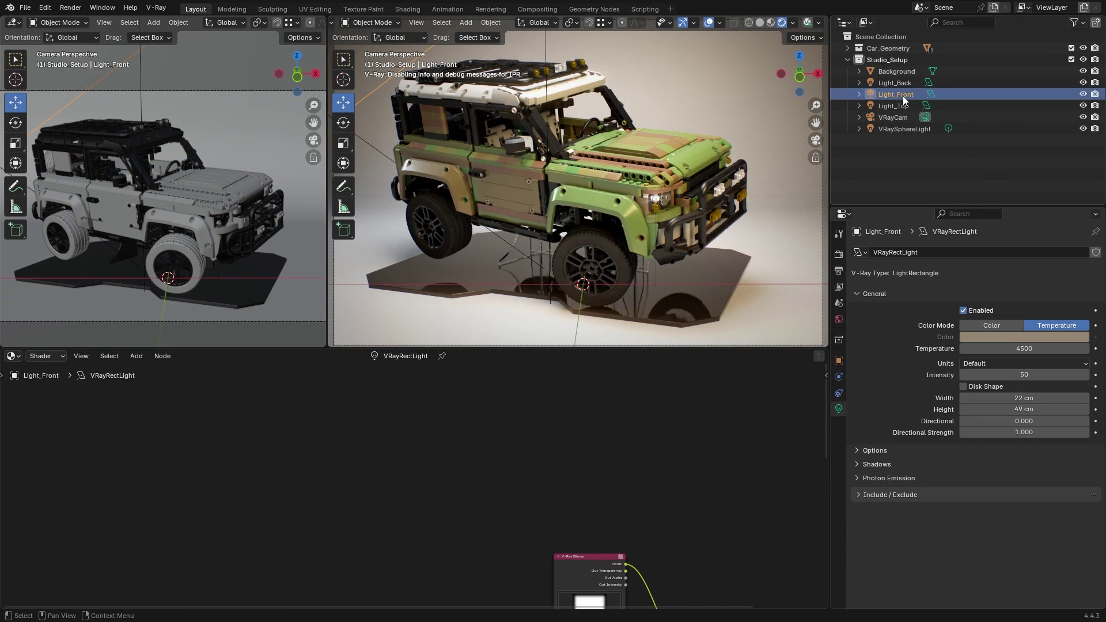
middle_click_drag(679, 454, 489, 411)
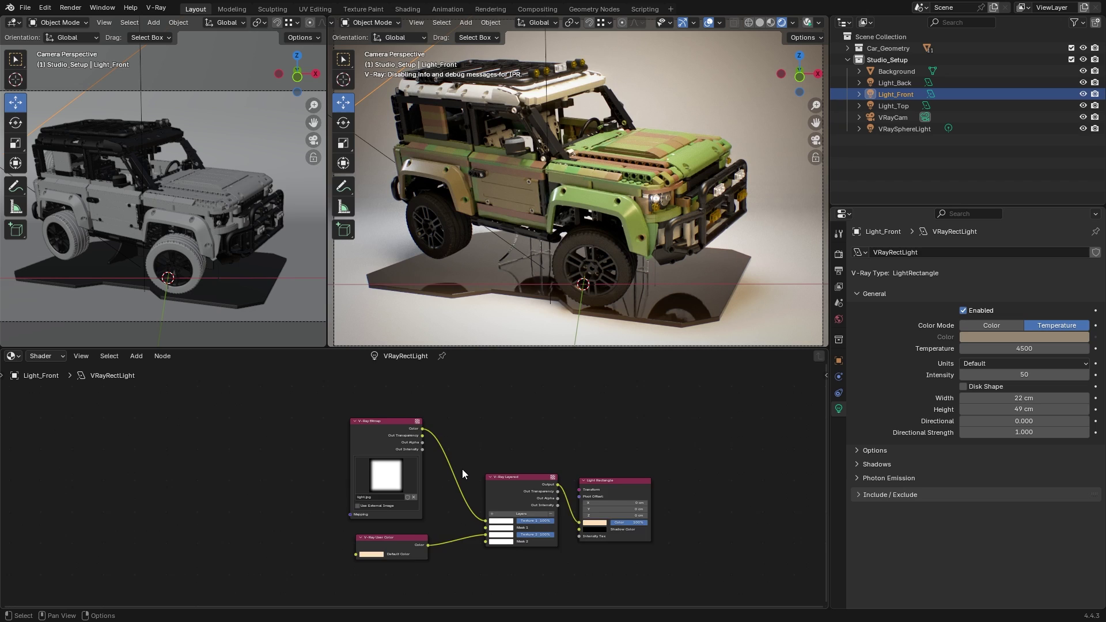
scroll(460, 477, "up", 2)
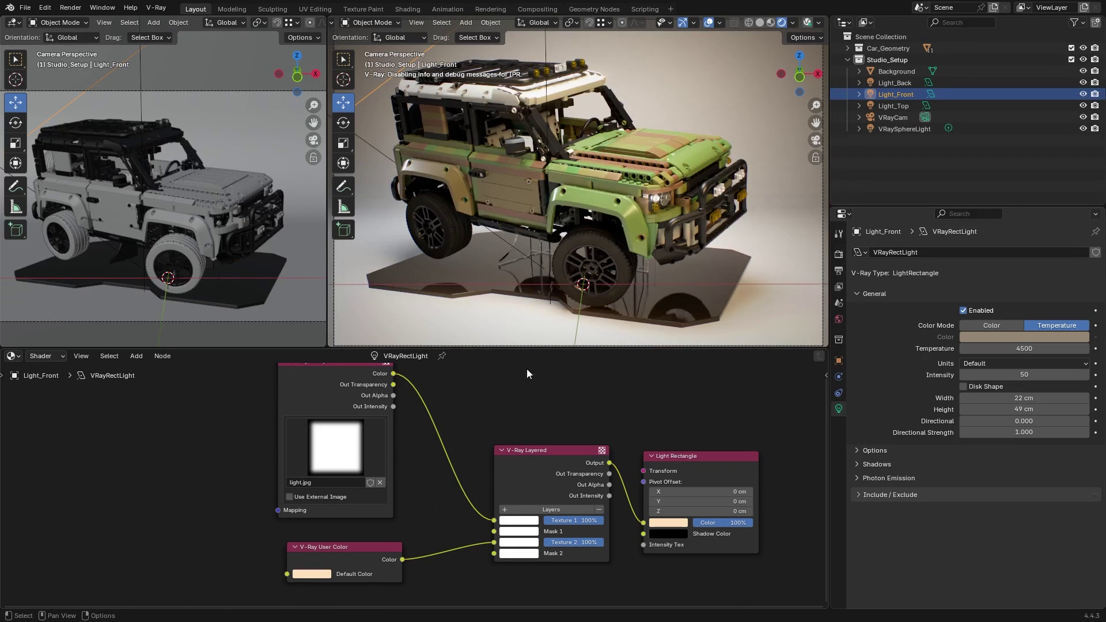
Step: Select the tires and switch the node editor to the Object tree, centring the Object Output node
left_click(602, 266)
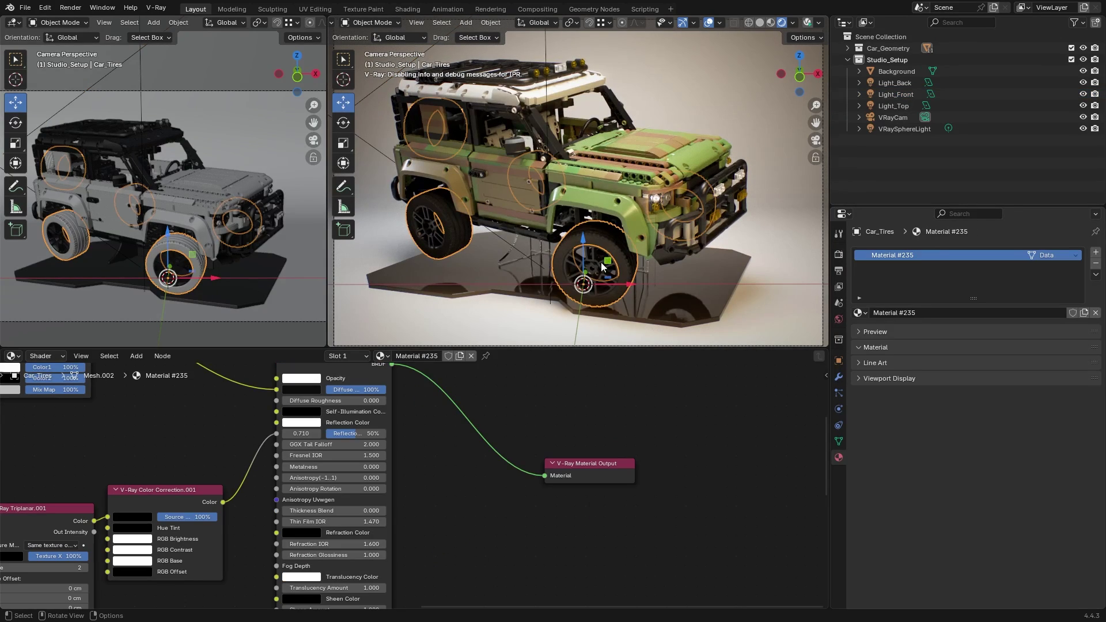
left_click(41, 356)
left_click(41, 397)
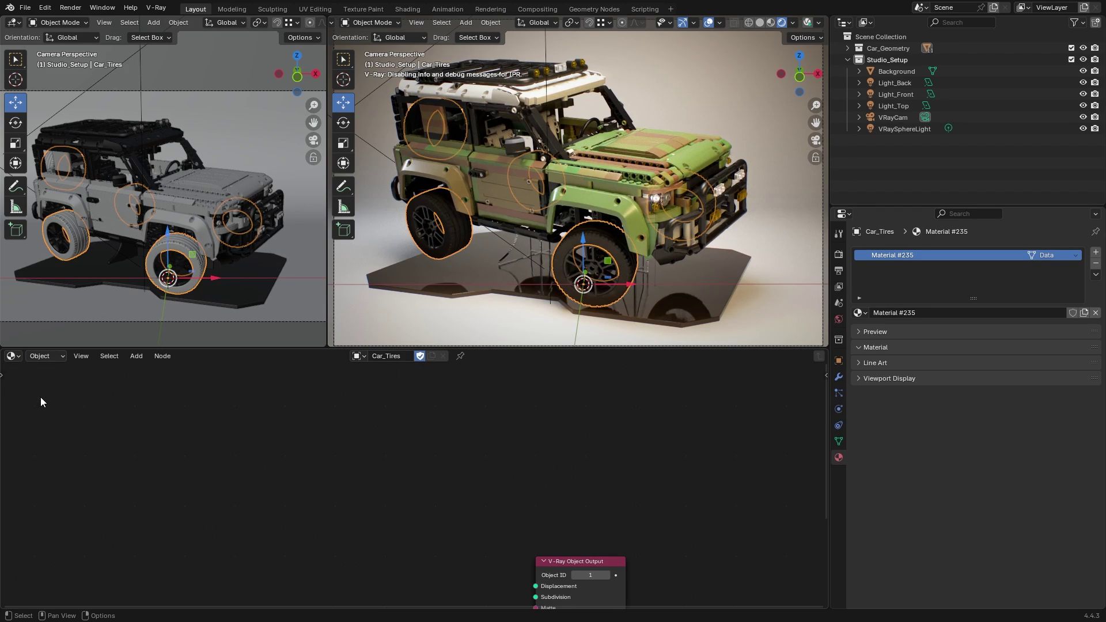
key("Home")
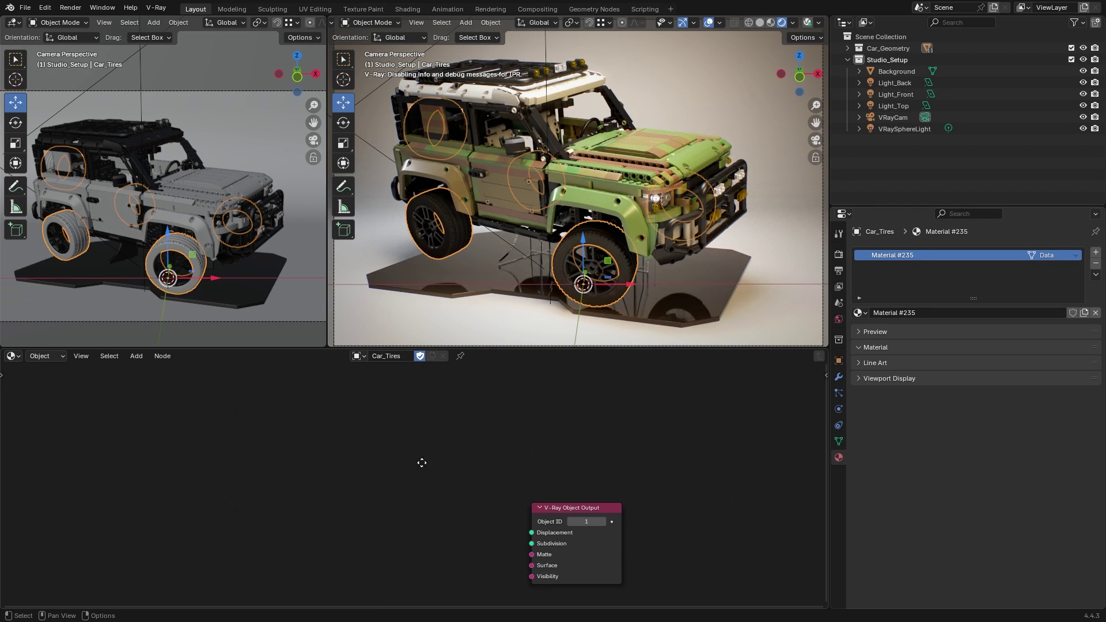
Step: Browse the Add node menu without adding, then inspect the green and white plastic parts' Object IDs
right_click(236, 418)
mouse_move(236, 417)
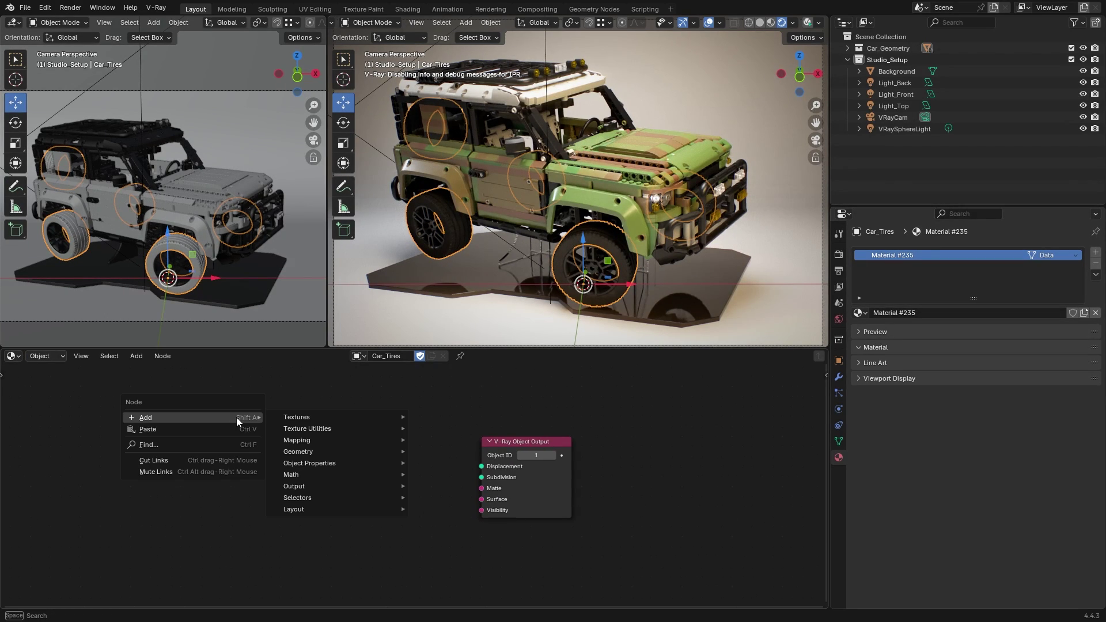
mouse_move(329, 450)
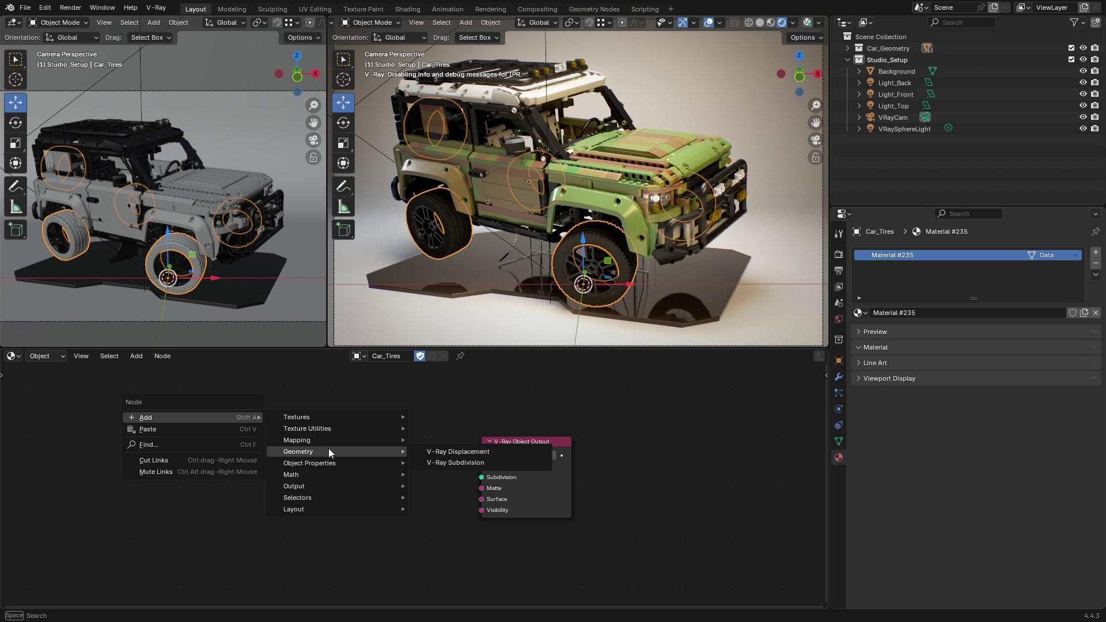
key("Escape")
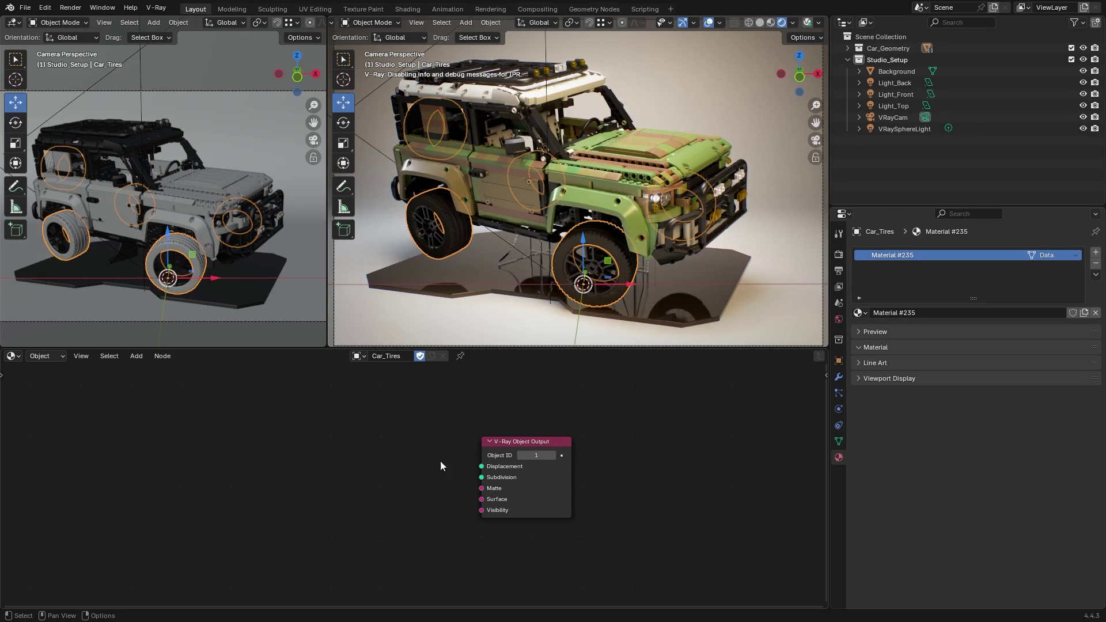
scroll(559, 459, "up", 3)
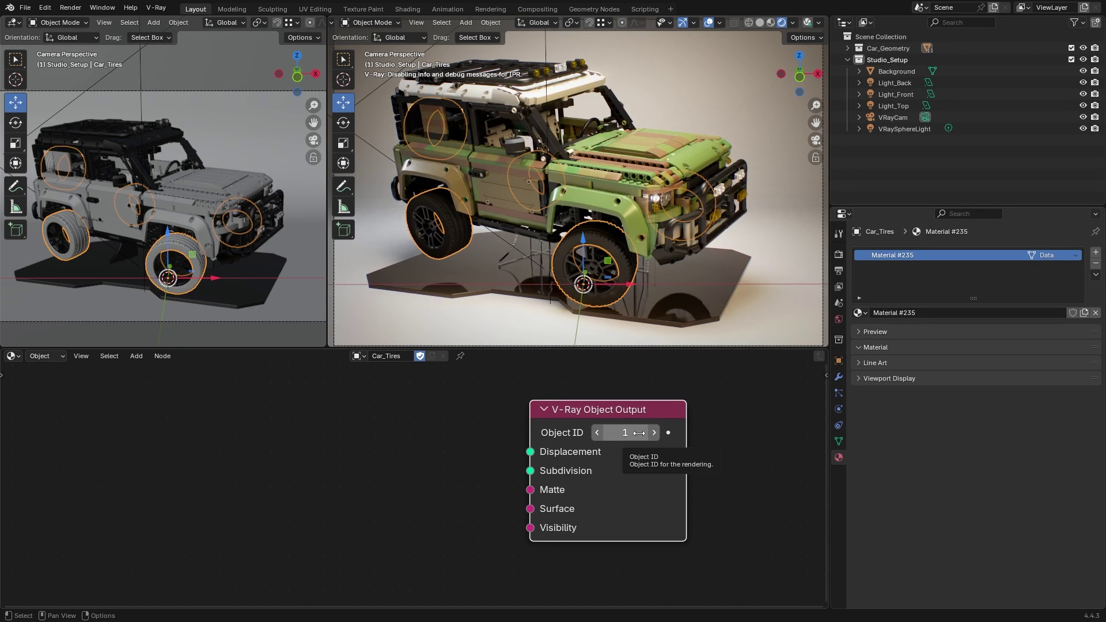
left_click(664, 255)
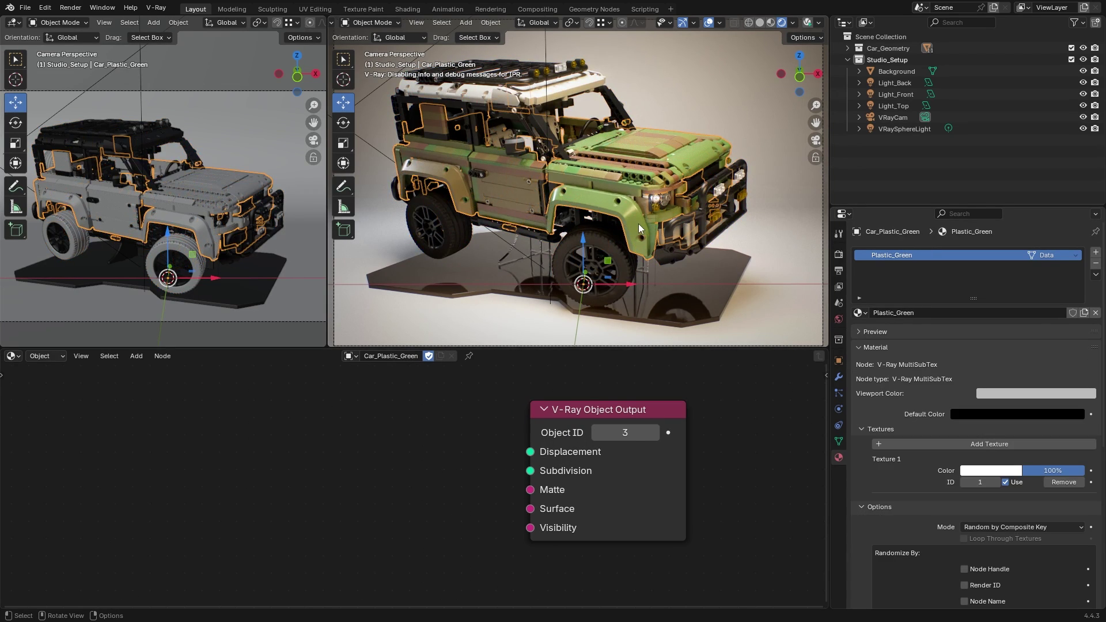
left_click(544, 128)
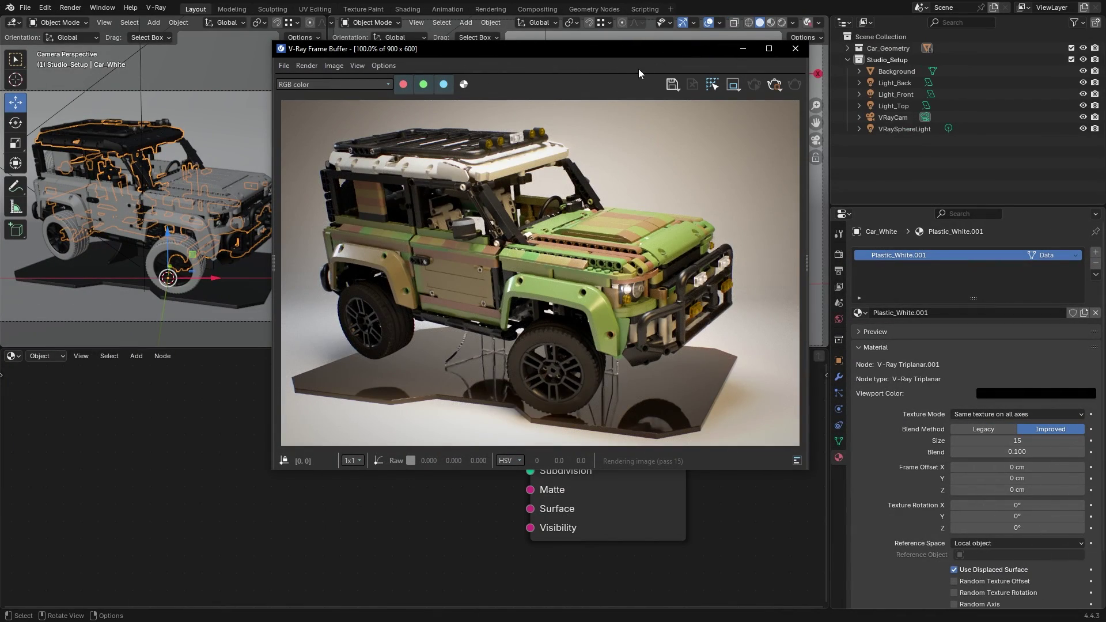
Step: View the Object ID channel in the V-Ray Frame Buffer, then return to RGB color
left_click(382, 85)
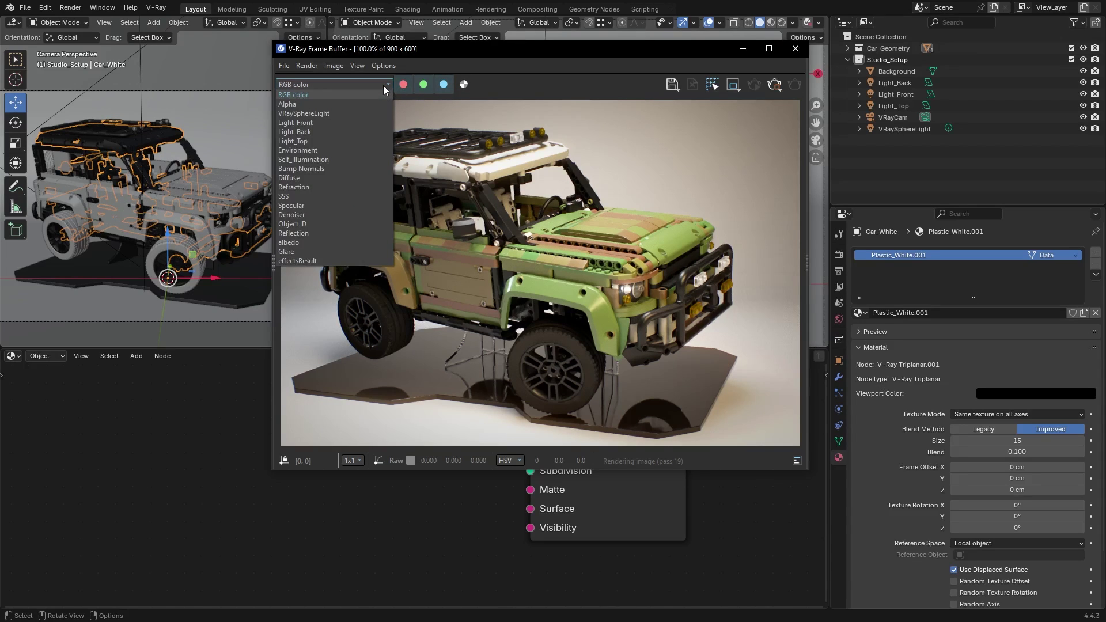
left_click(294, 224)
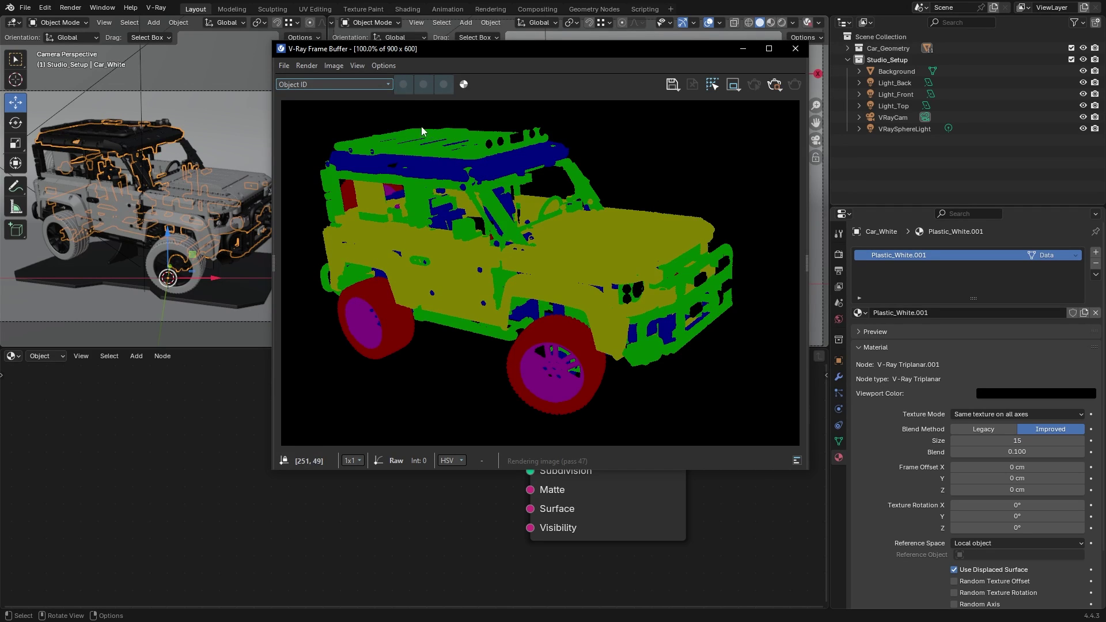
left_click(361, 85)
left_click(361, 93)
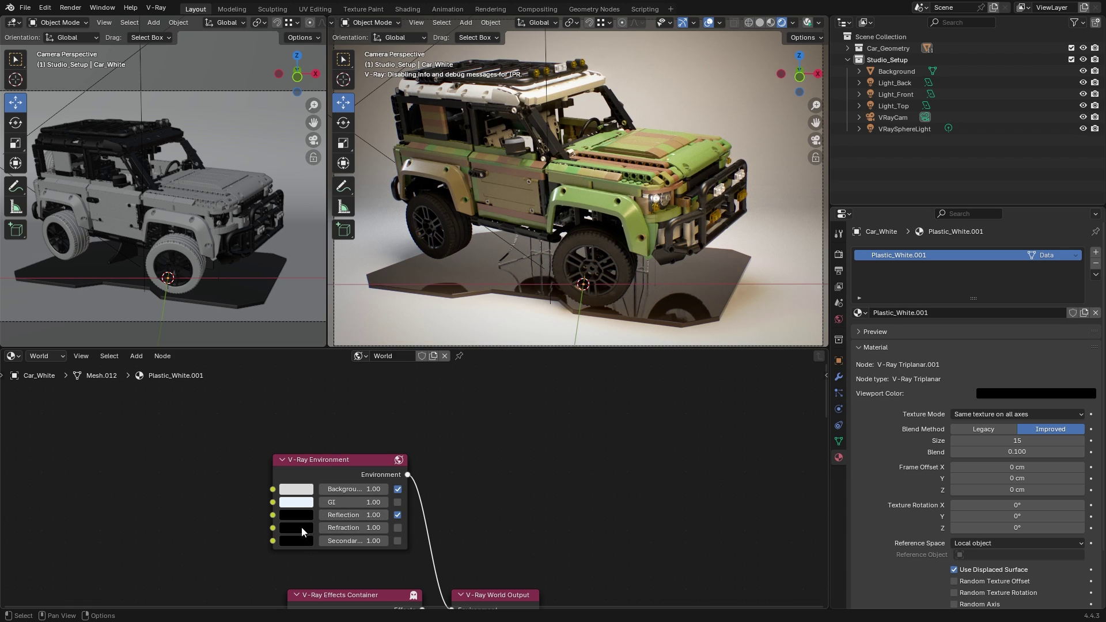
Step: Add a V-Ray Volume Toon node and connect it to the Effects Container's Effect 1
middle_click_drag(216, 578, 372, 412)
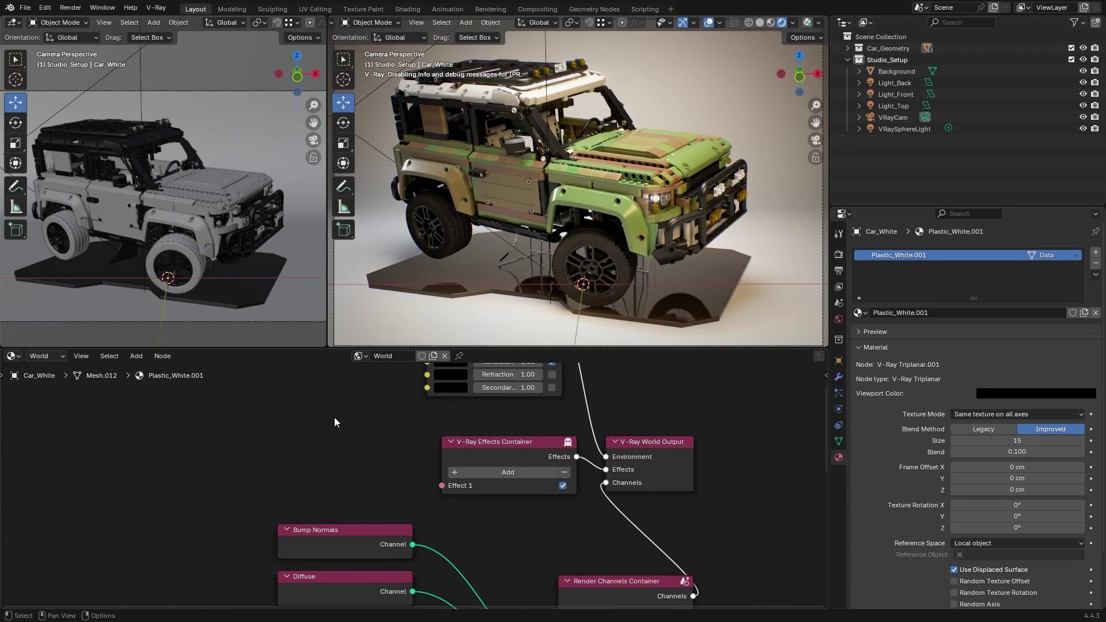
right_click(293, 425)
mouse_move(291, 428)
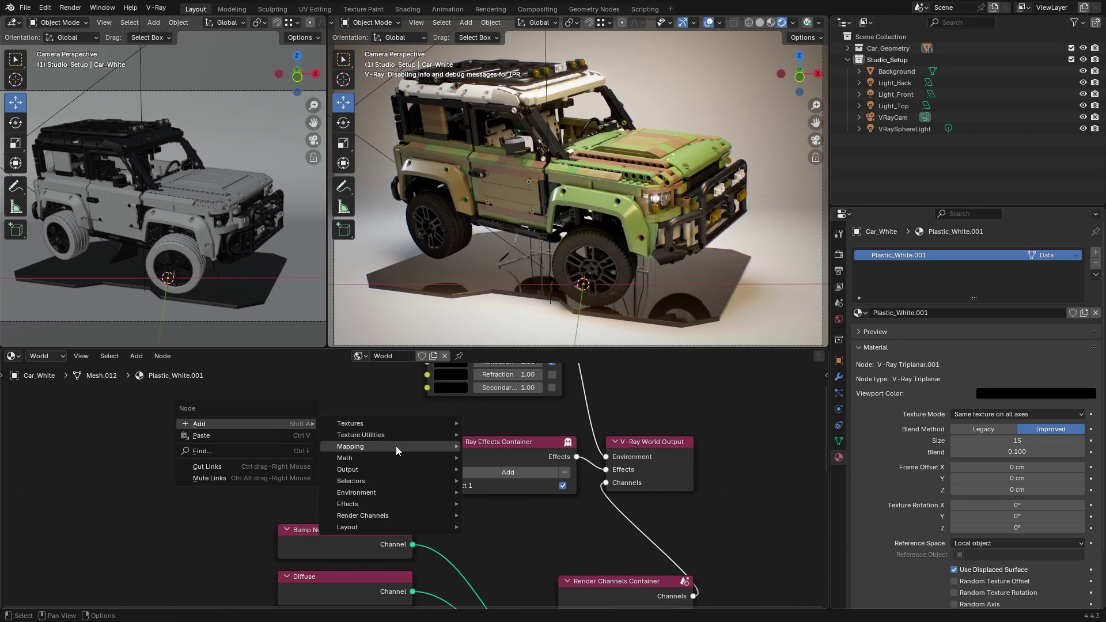
mouse_move(399, 510)
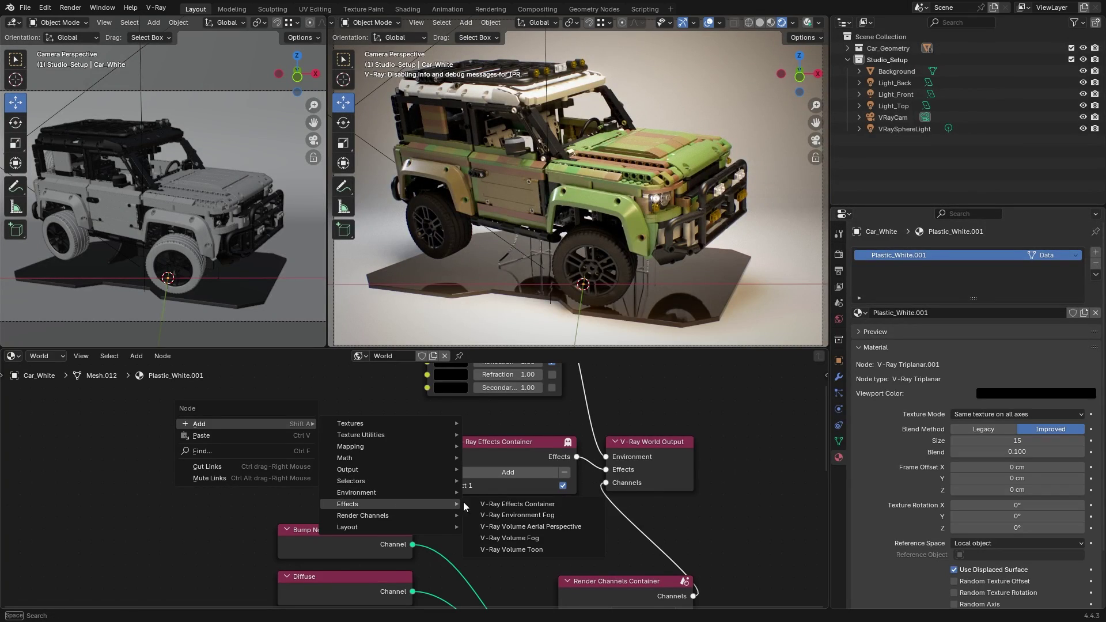
left_click(541, 549)
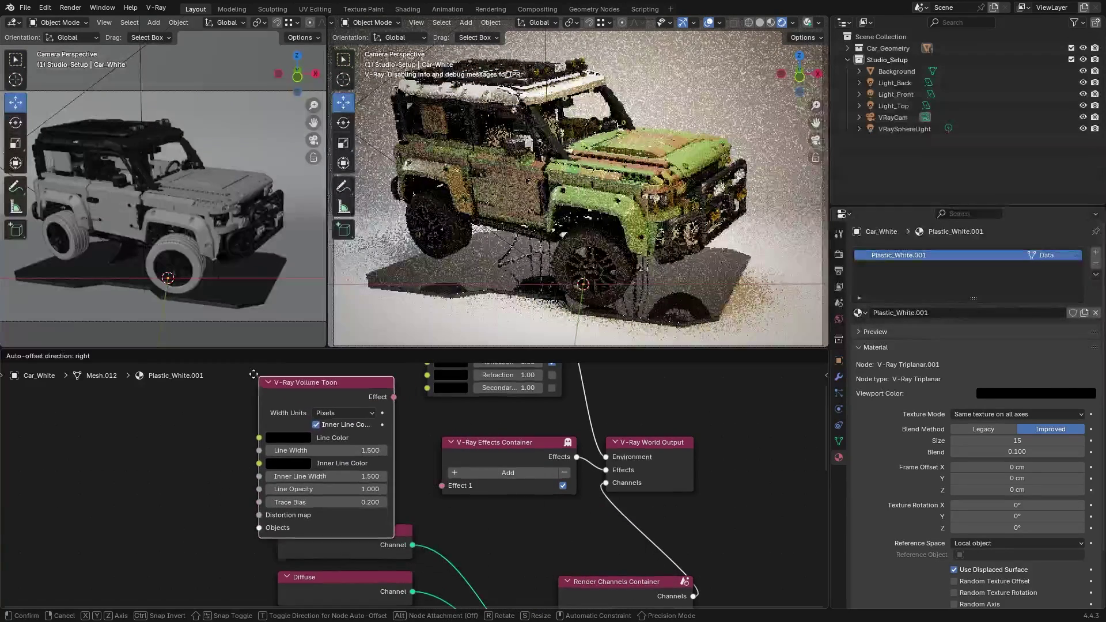
left_click(258, 413)
left_click_drag(393, 436, 444, 578)
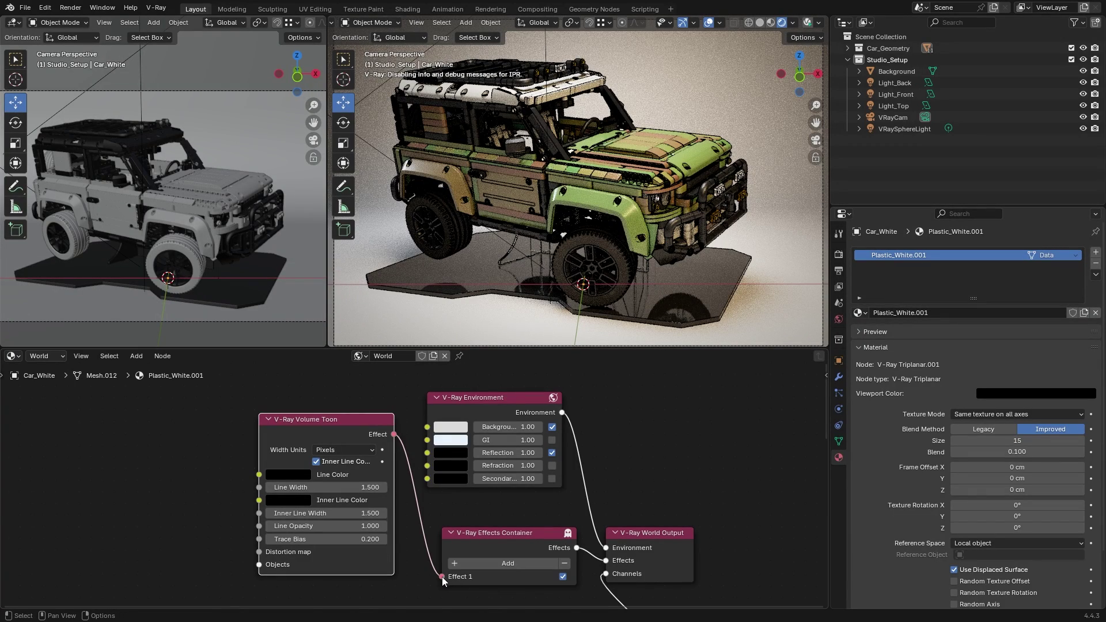
Step: Set the toon line colour to orange #FFA721 and the line width to 3.7
left_click(297, 477)
left_click_drag(355, 439, 403, 439)
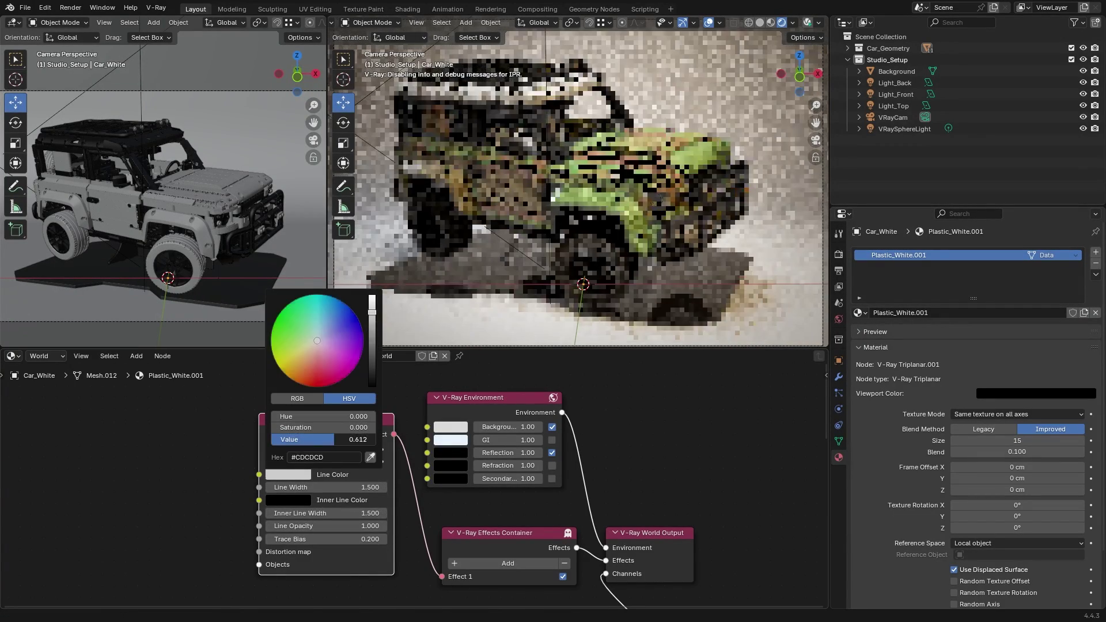
left_click(293, 374)
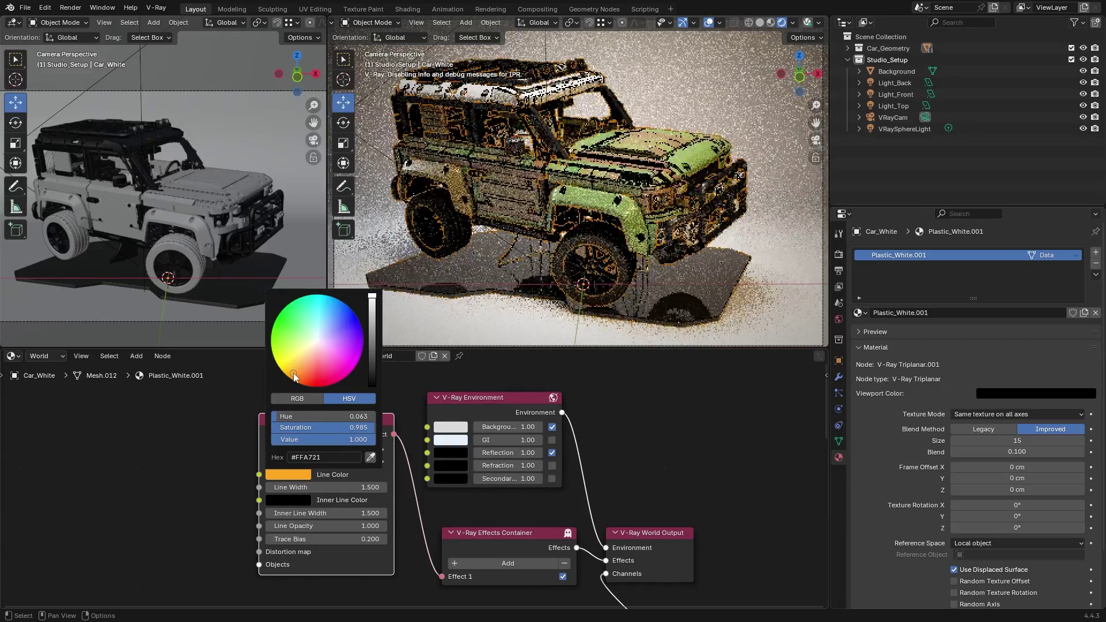
mouse_move(363, 488)
left_mouse_down()
mouse_move(392, 489)
mouse_move(340, 488)
mouse_move(359, 490)
left_mouse_up()
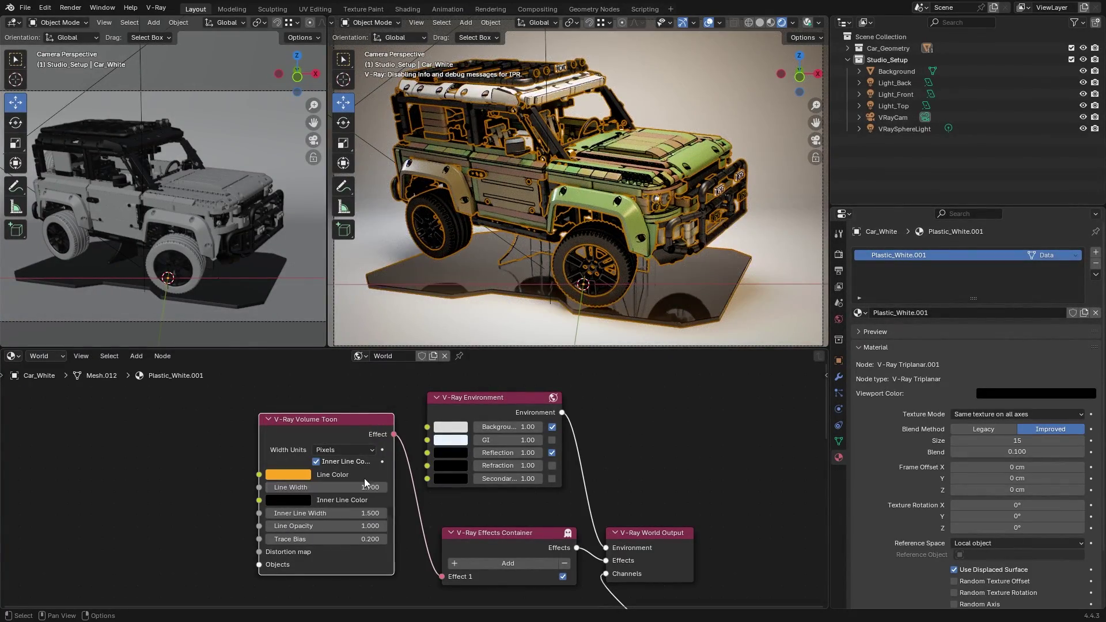
Step: Delete the Volume Toon node from the world node tree
right_click(334, 427)
left_click(338, 464)
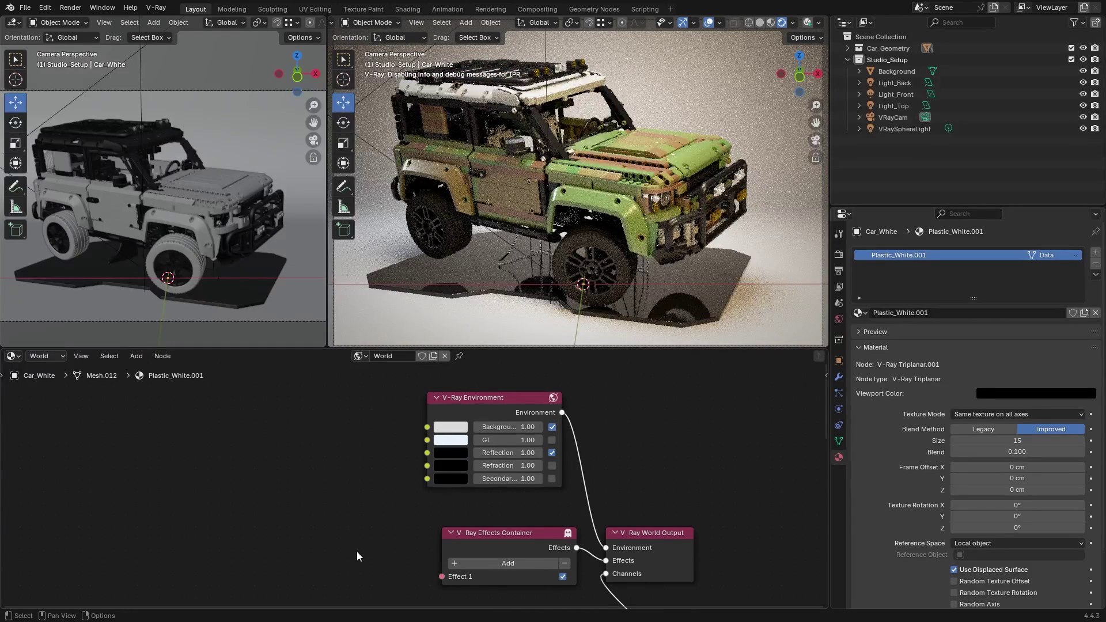
scroll(359, 556, "down", 10)
Step: Add a GI render channel node and connect it to a new Channel 10 on the container
left_click(494, 382)
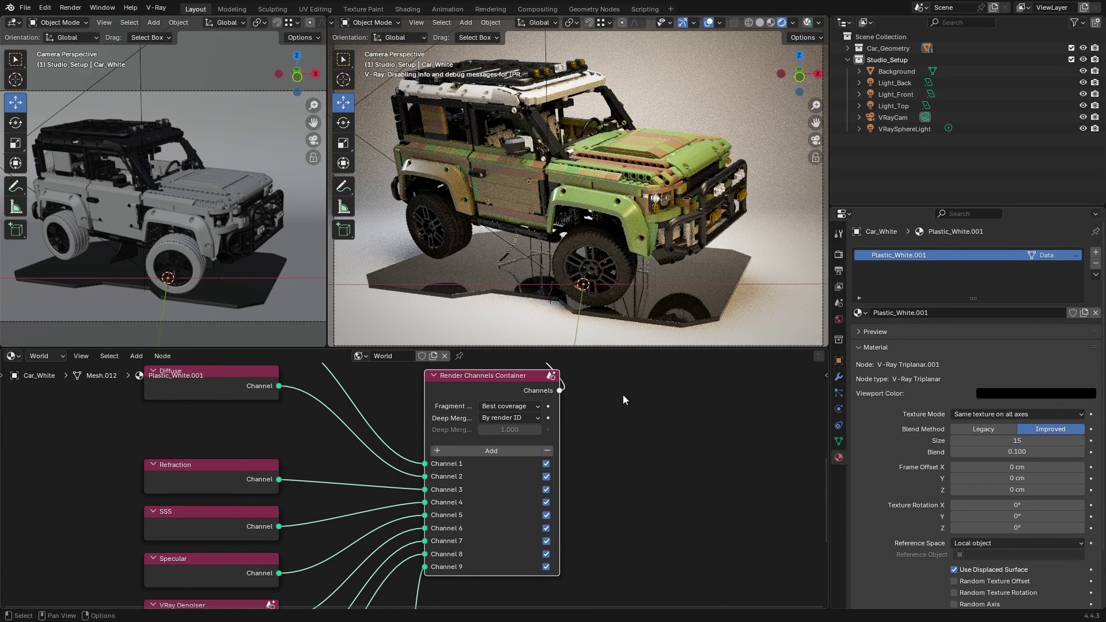
left_click(838, 288)
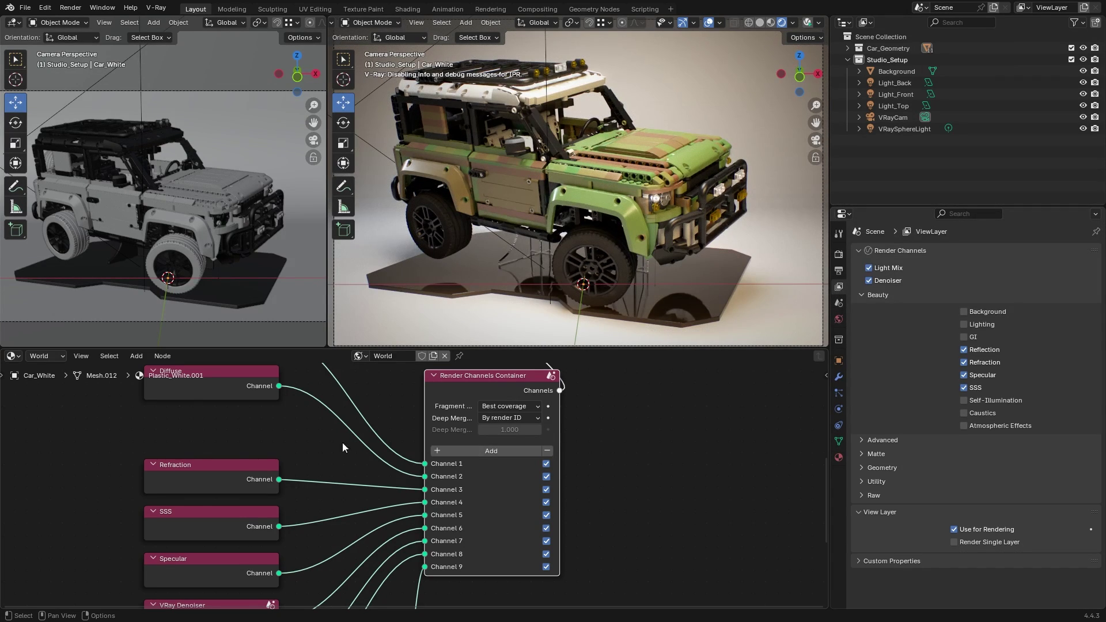
right_click(181, 428)
mouse_move(190, 428)
mouse_move(281, 519)
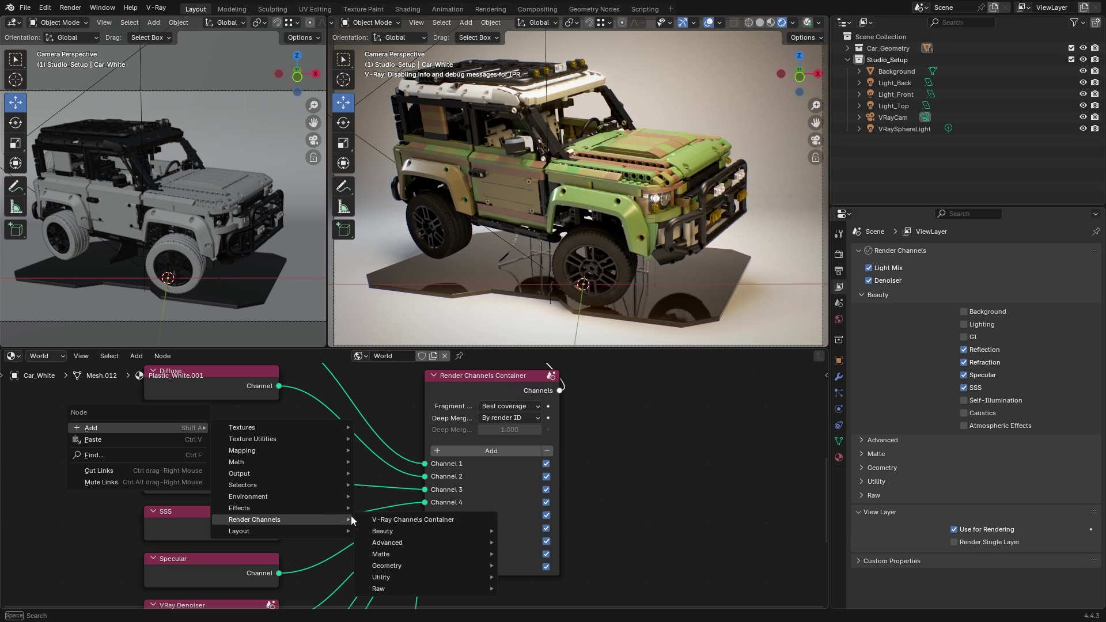
mouse_move(403, 532)
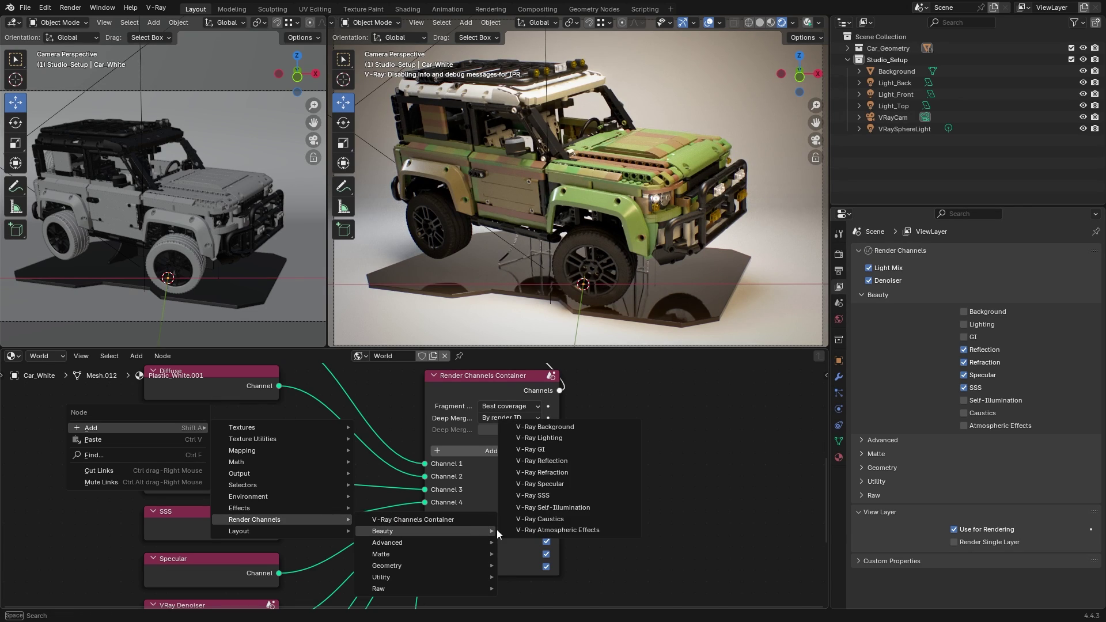
left_click(547, 451)
left_click(149, 413)
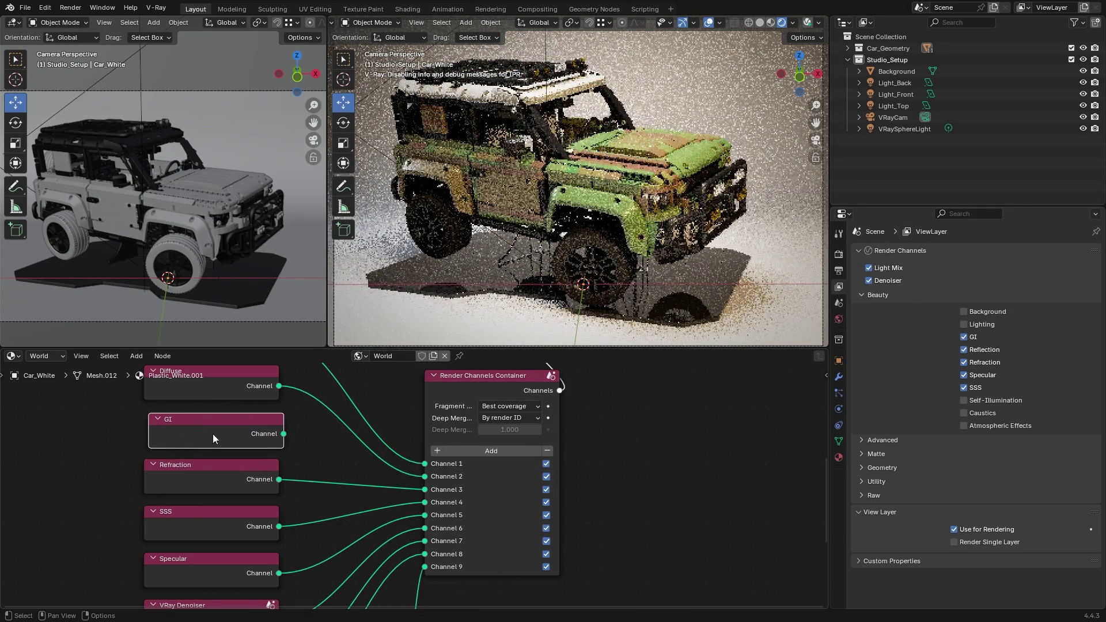
left_click(438, 451)
left_click_drag(425, 580, 249, 426)
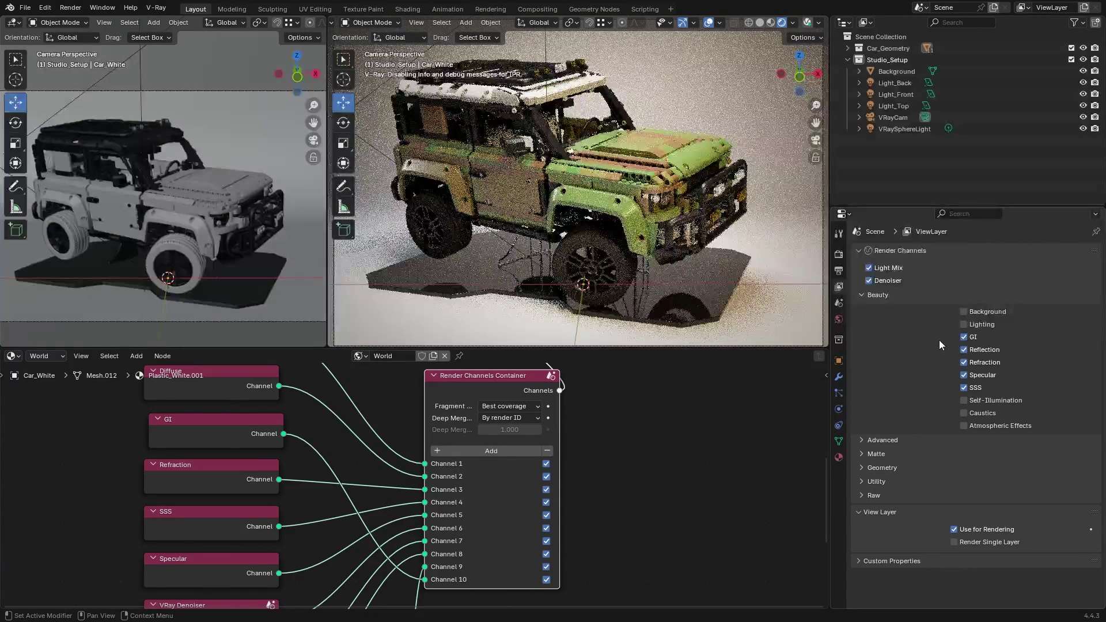
Step: Pan and zoom to frame the render channel nodes feeding the Render Channels Container
scroll(627, 555, "down", 5)
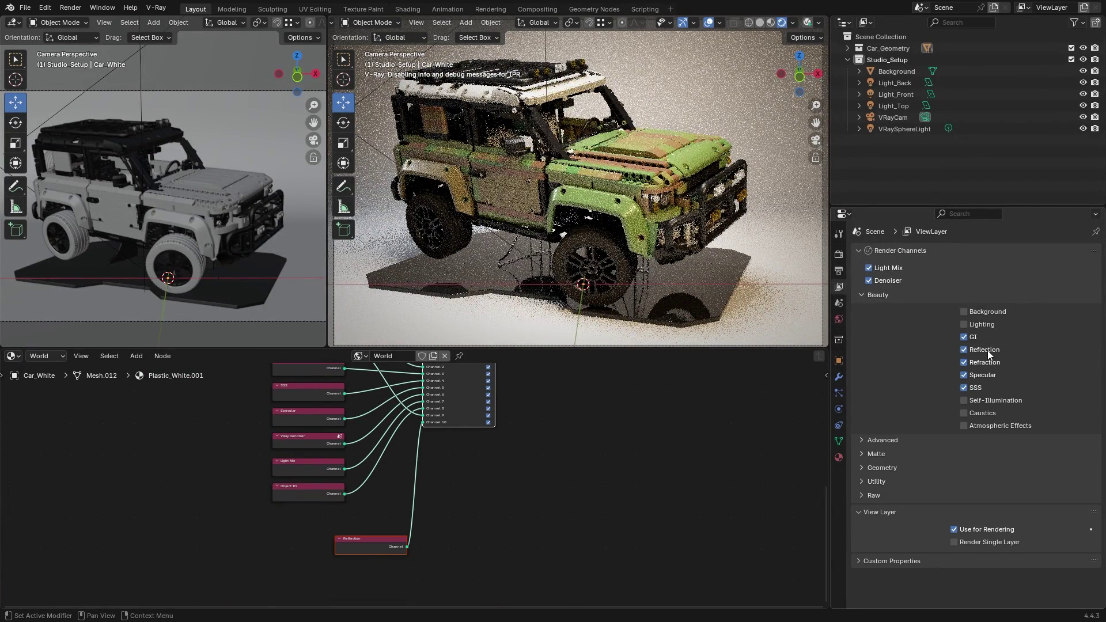
middle_click_drag(580, 412, 570, 518)
middle_click_drag(502, 386, 556, 222)
scroll(362, 535, "up", 2)
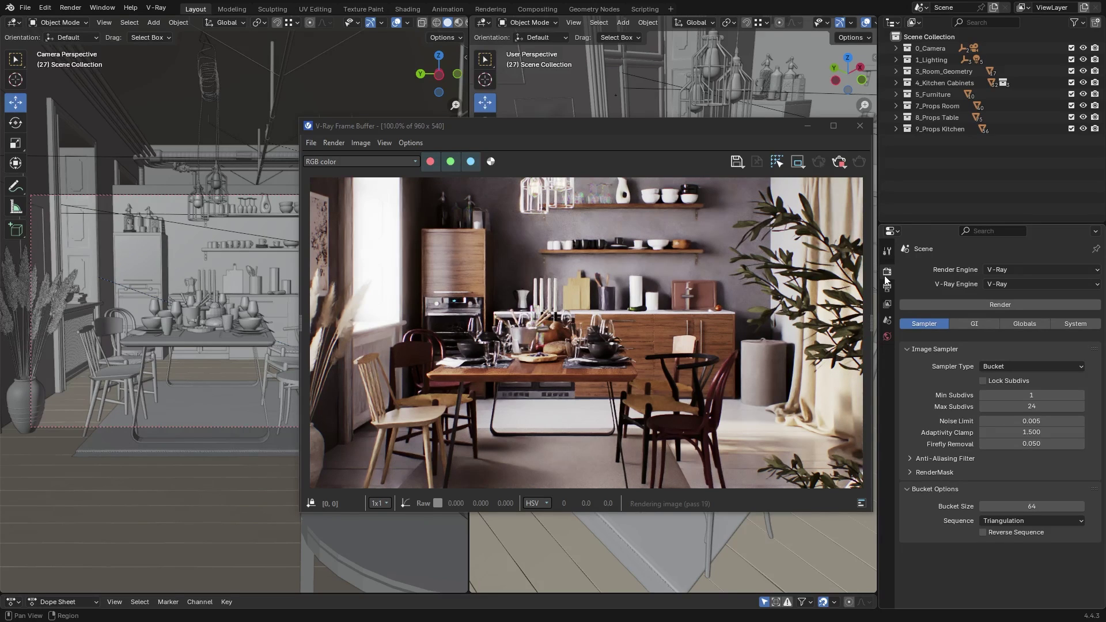
Step: Review the GI settings, keeping Light Cache as the GI engine
left_click(972, 324)
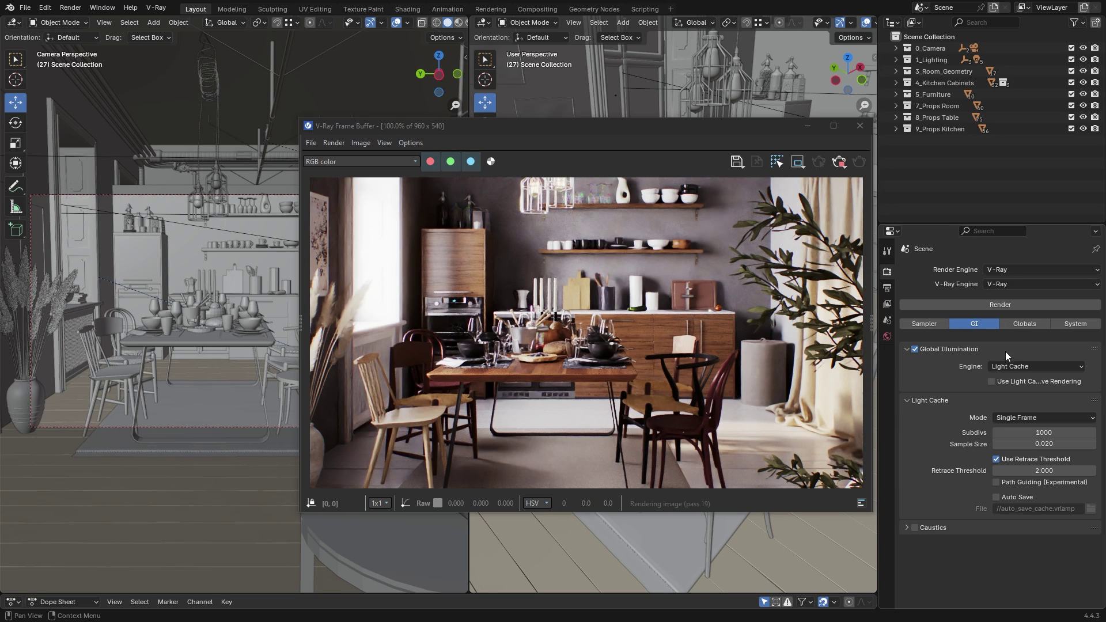
left_click(1038, 368)
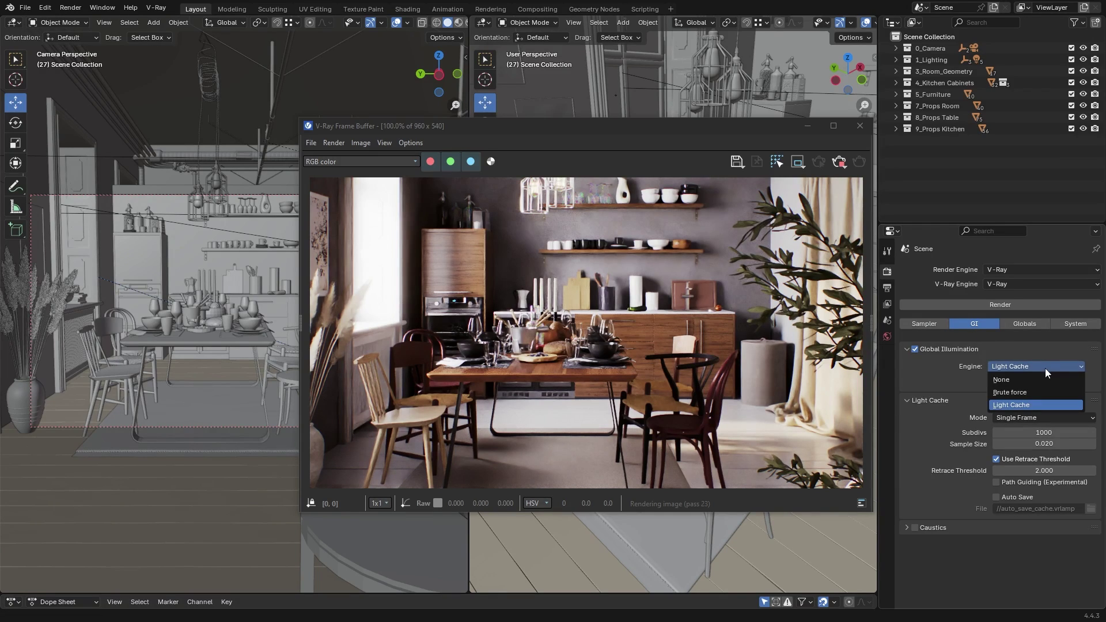
left_click(1039, 406)
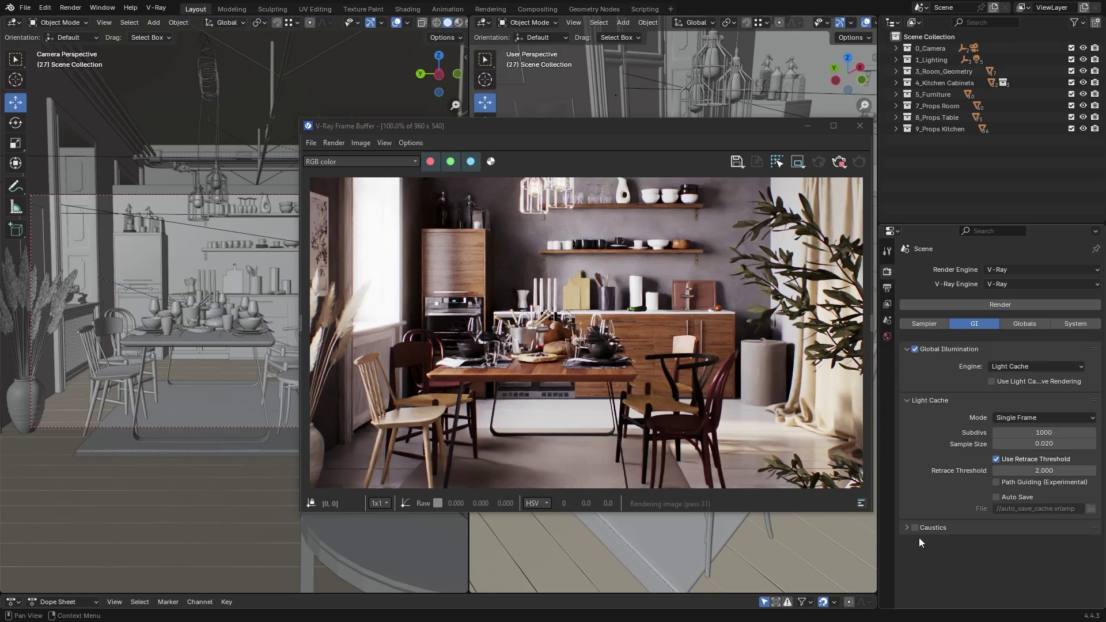
Step: Review the Globals settings, expanding the Geometry and Camera options
left_click(1018, 328)
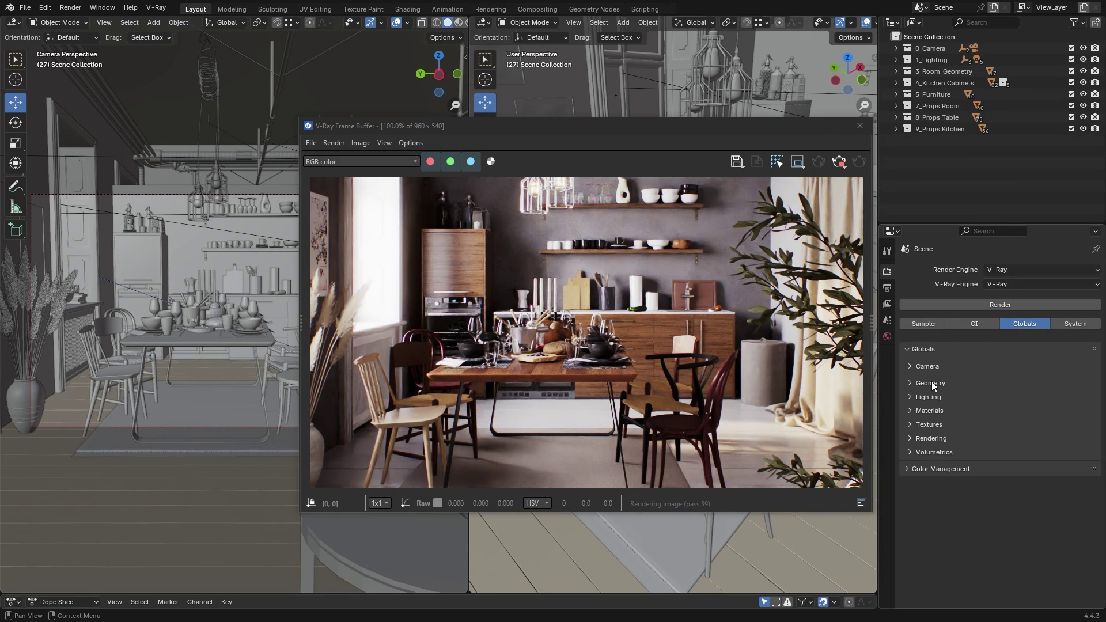
left_click(909, 384)
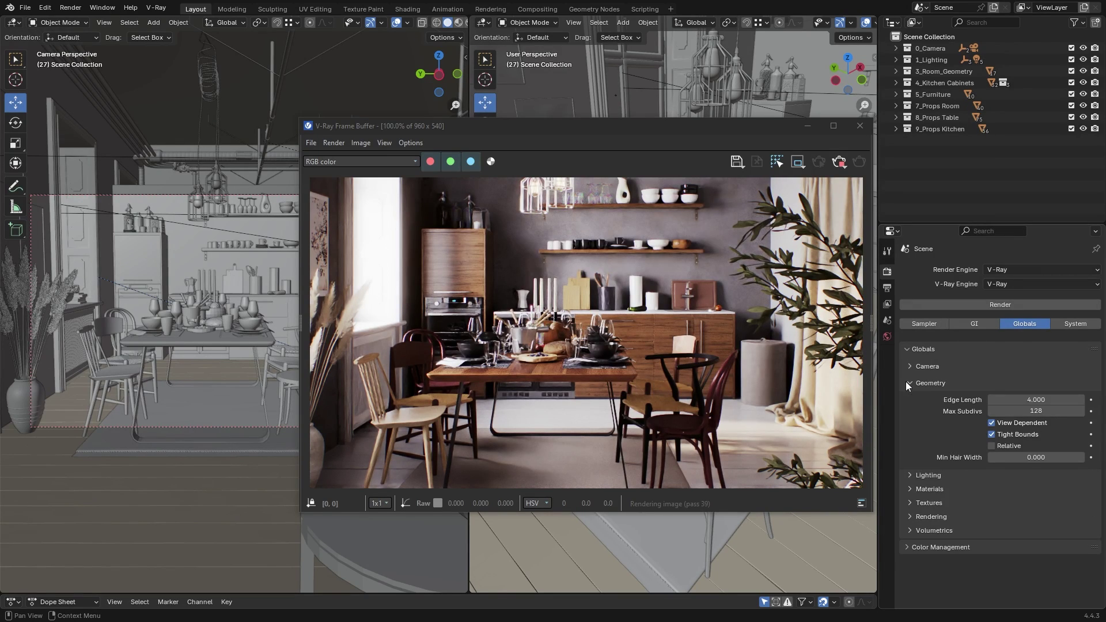
left_click(911, 367)
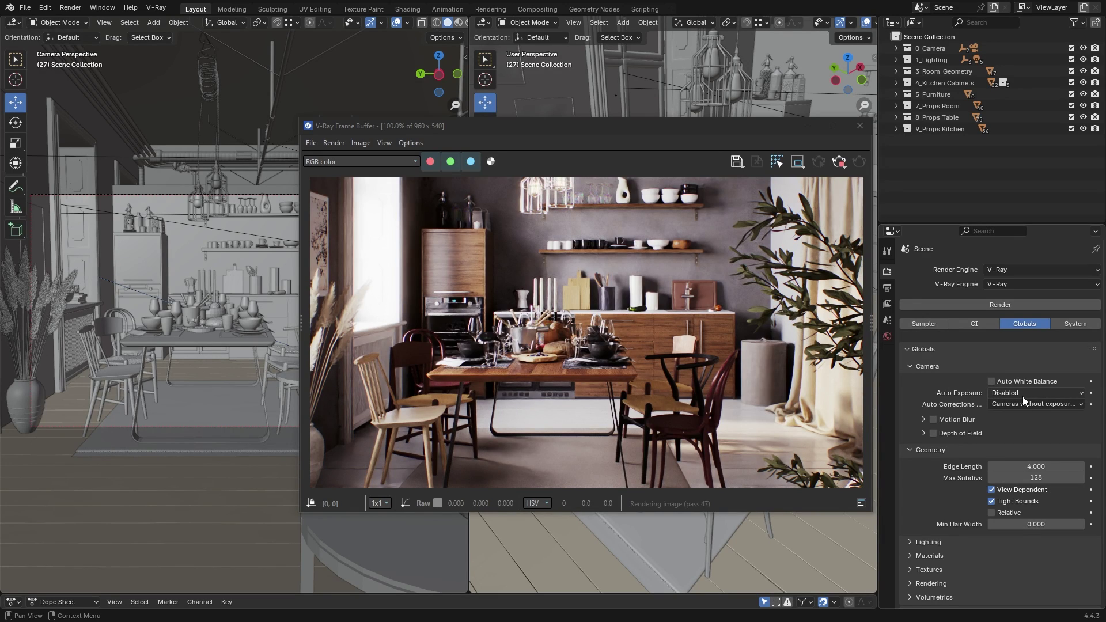
Step: Check the System settings, expanding and collapsing the Logging options
left_click(1061, 324)
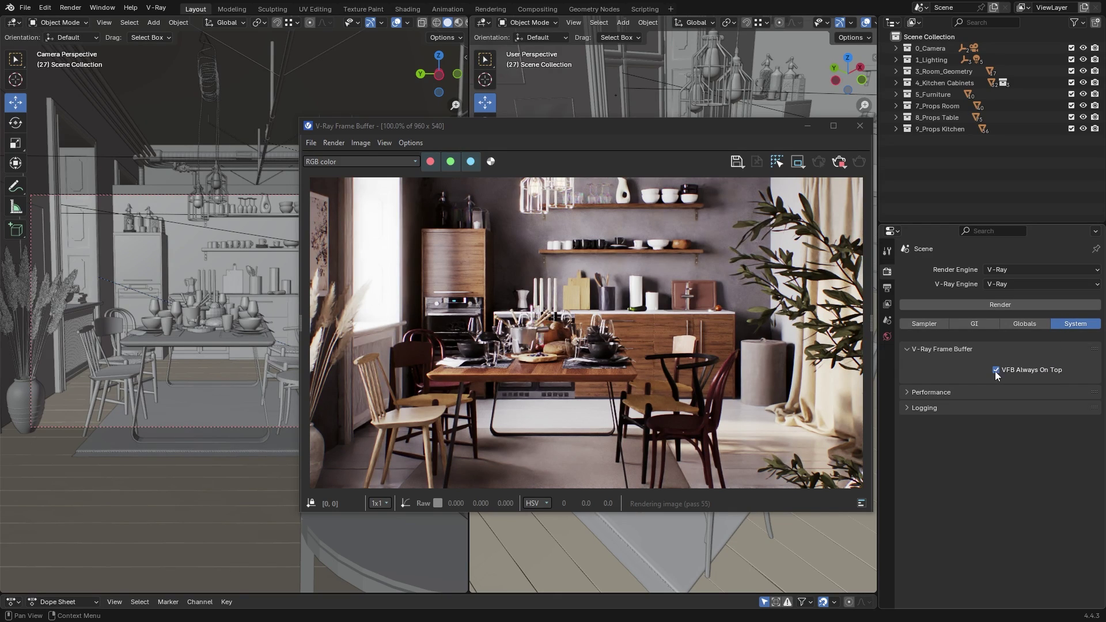
left_click(916, 408)
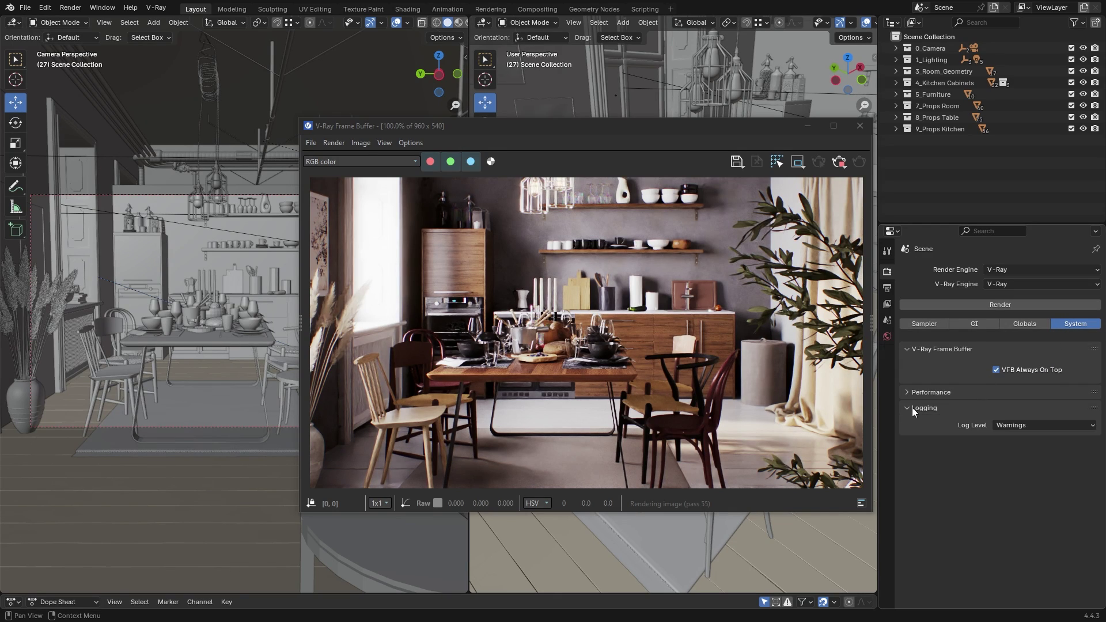
left_click(912, 409)
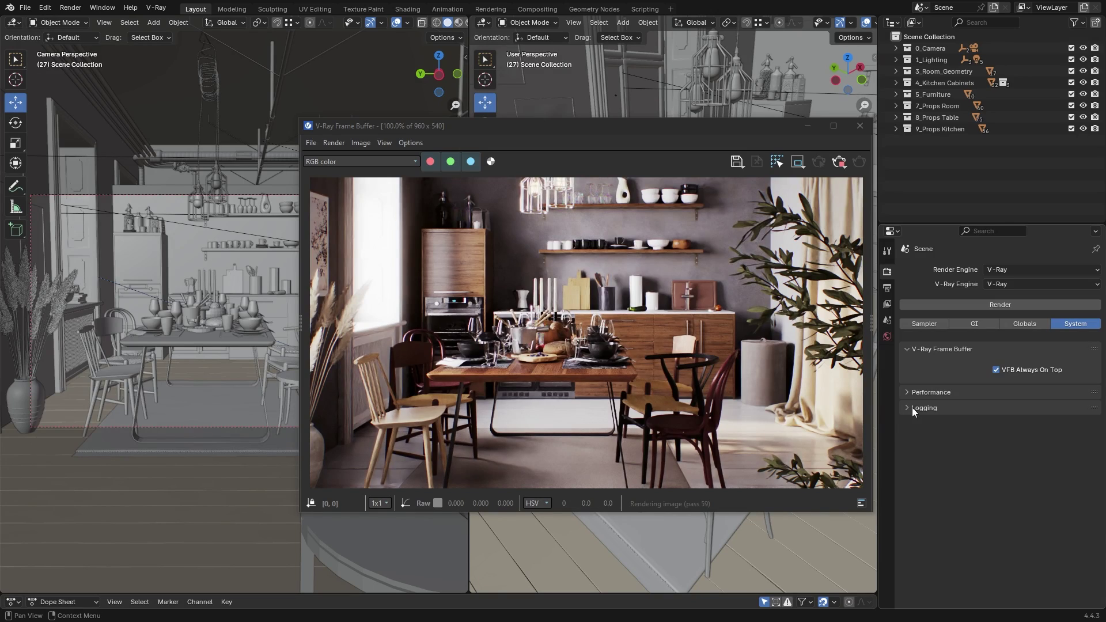
Step: Set the progressive image sampler's Noise Limit to 0.010
left_click(924, 324)
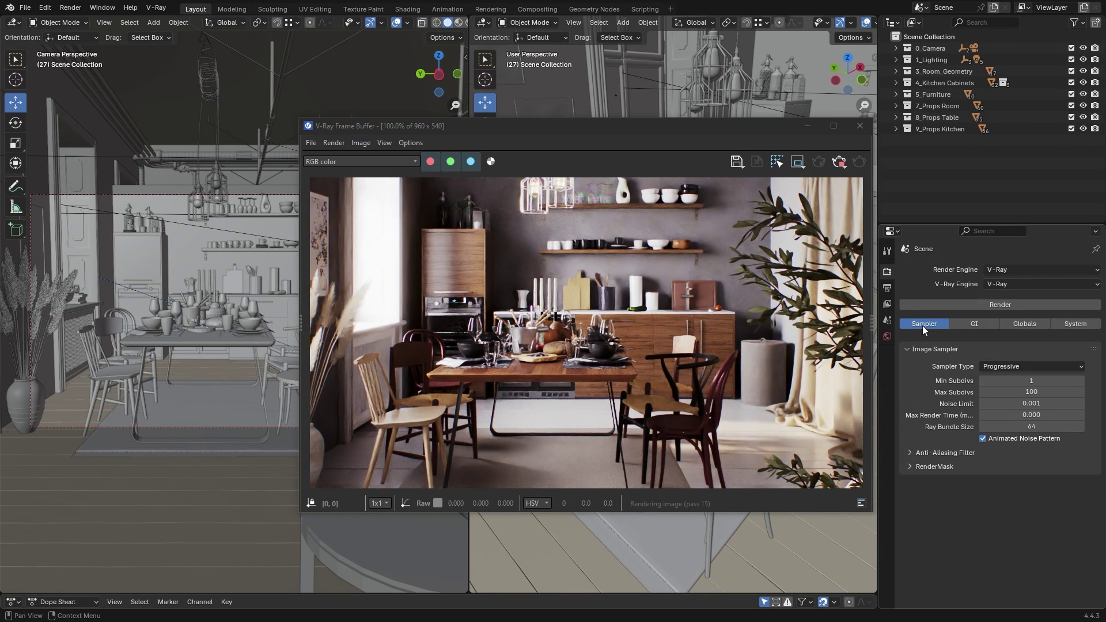
left_click(1014, 368)
left_click(1051, 403)
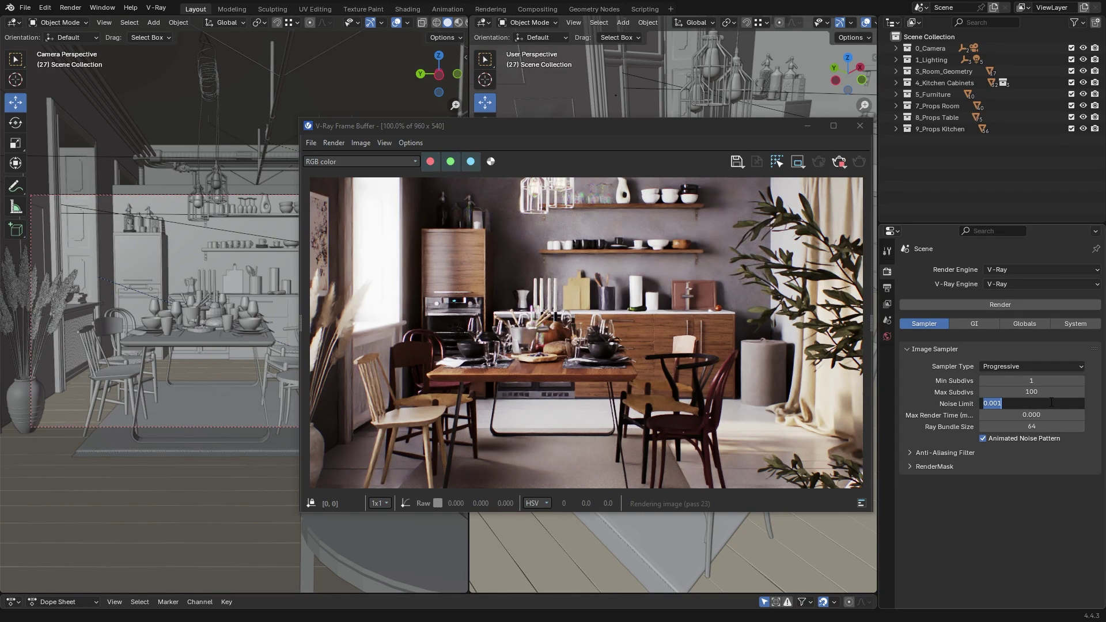
type("0.00")
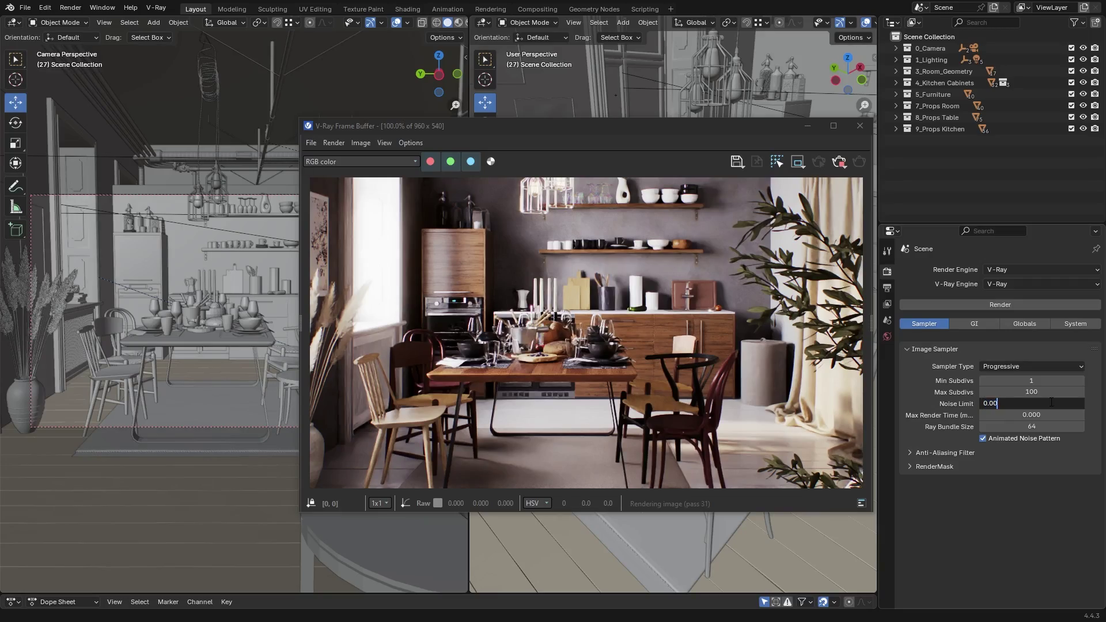
key("Return")
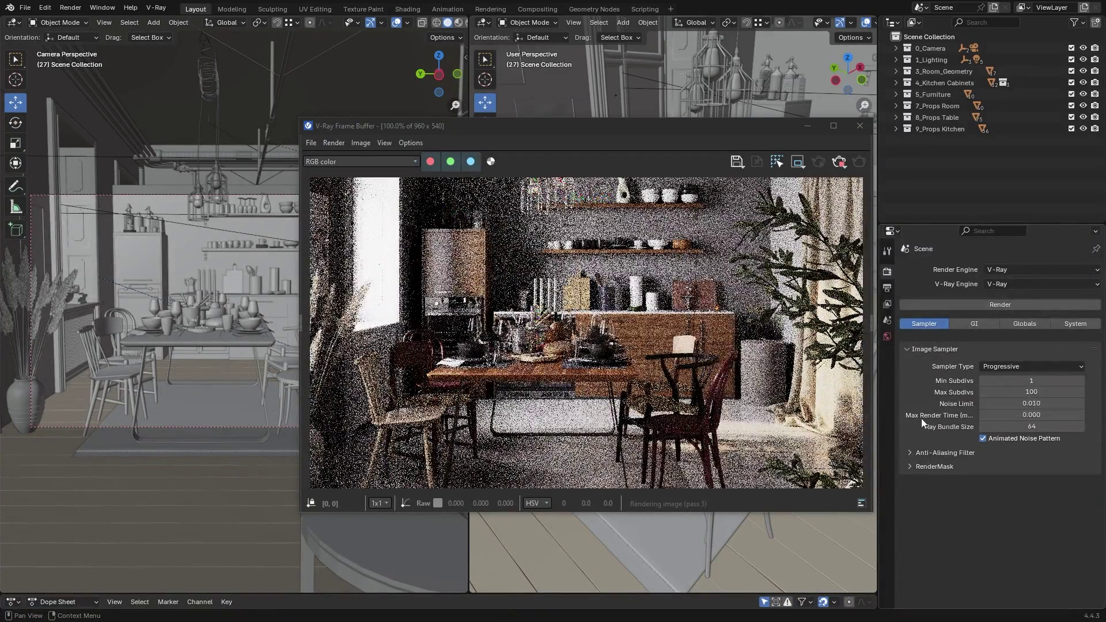
Step: Set Max Render Time to 5.000 and stop the kitchen render
left_click(1035, 415)
type("5")
key("Return")
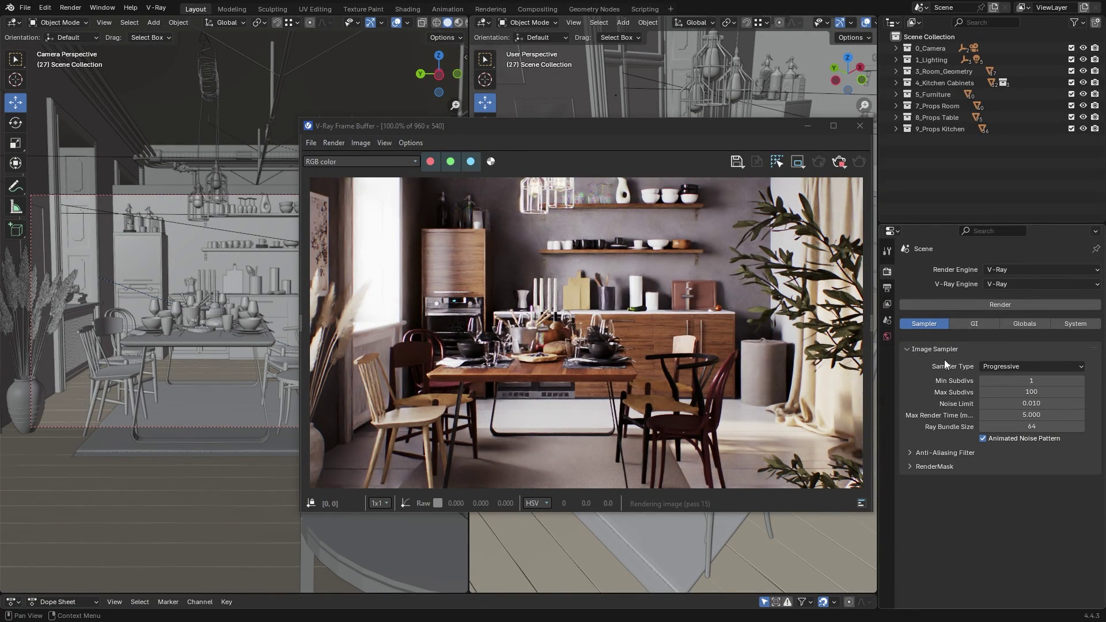
left_click(840, 163)
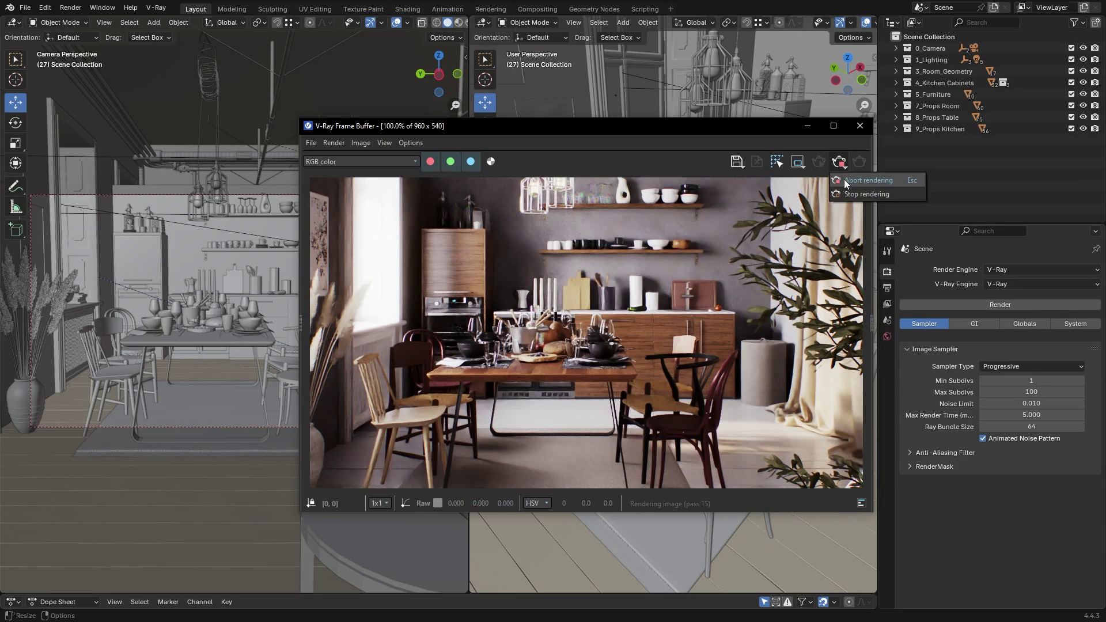
left_click(845, 194)
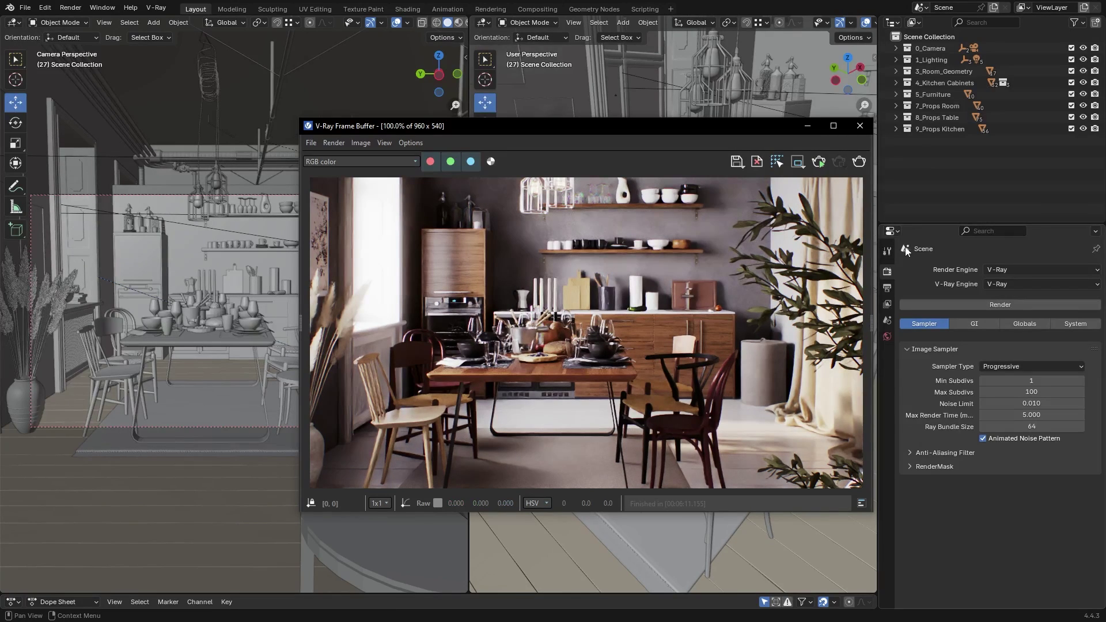
Step: Switch the image sampler to Bucket with Noise Limit 0.010 and re-render the kitchen
left_click(1007, 368)
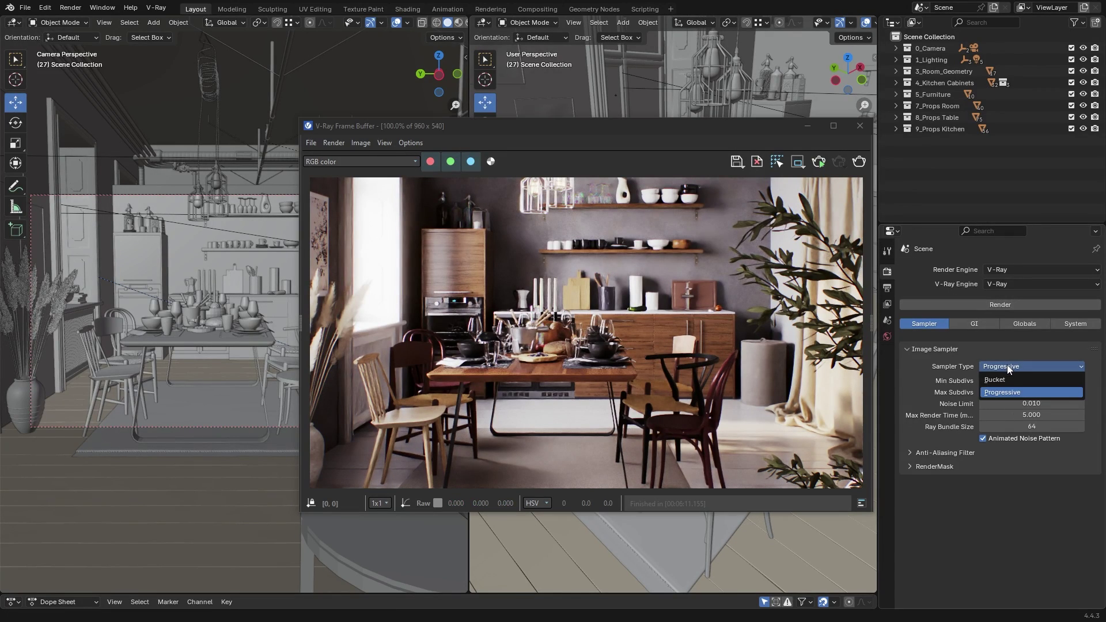
left_click(1011, 379)
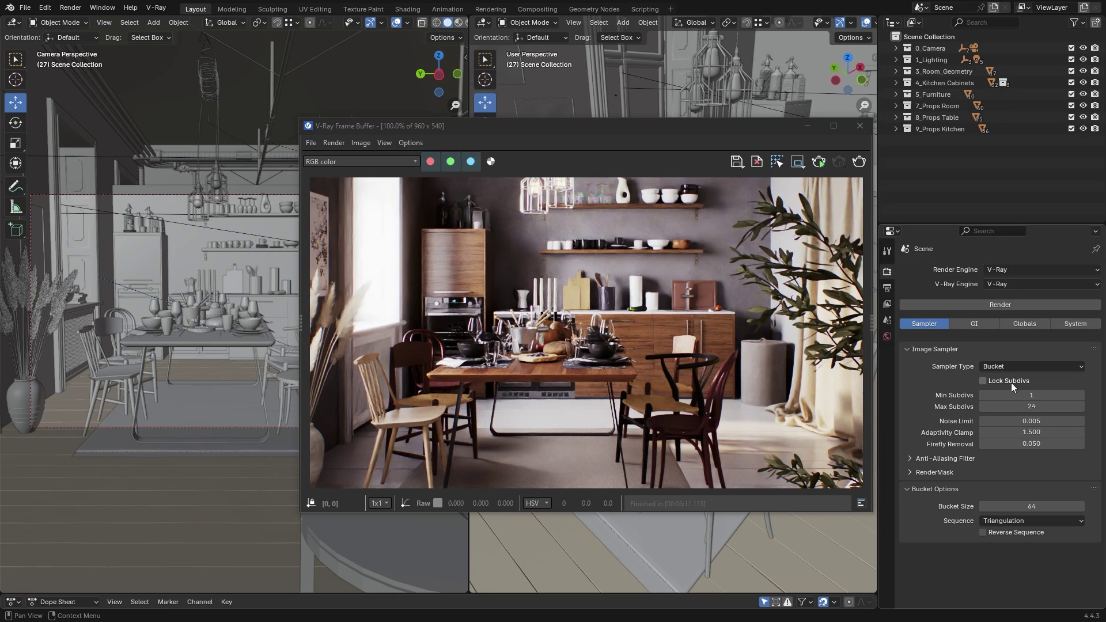
left_click(1047, 424)
left_click(1002, 422)
type("1")
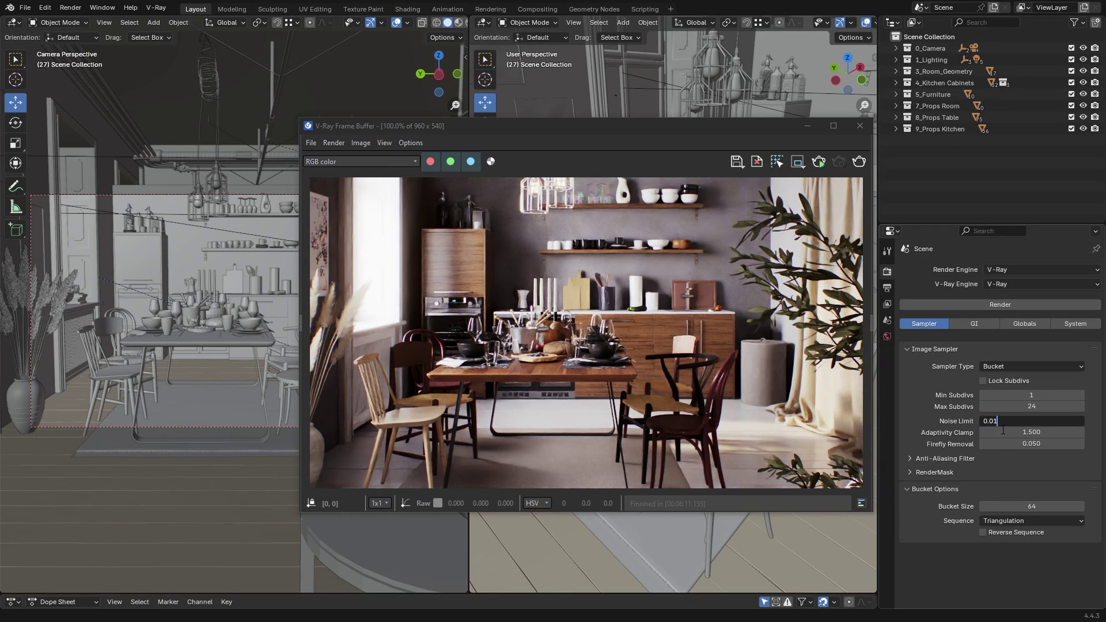
key("Return")
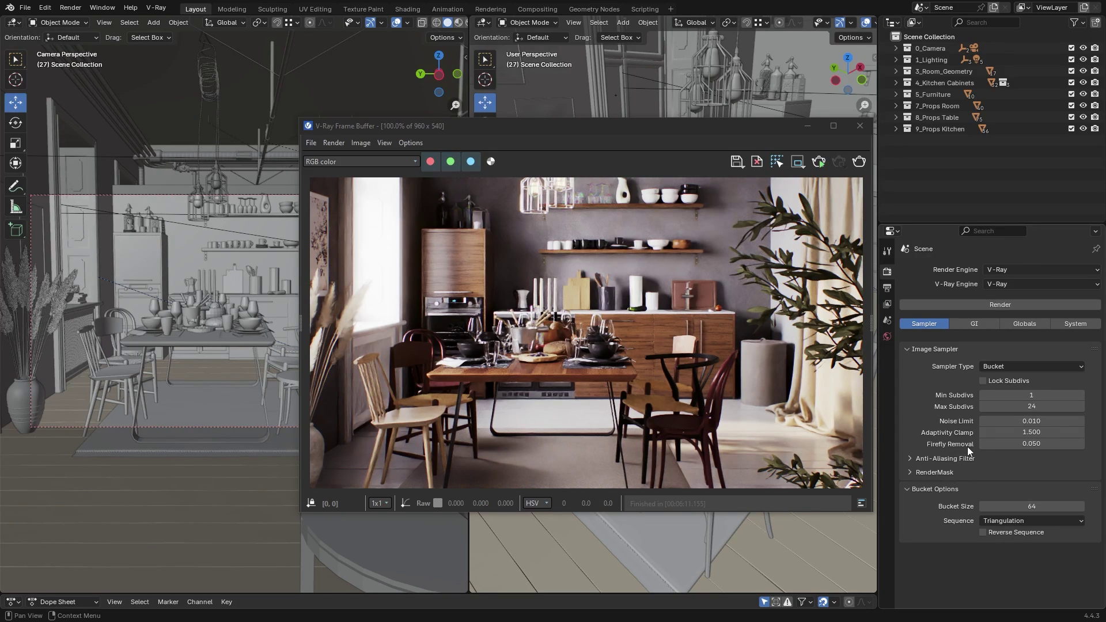
left_click(862, 166)
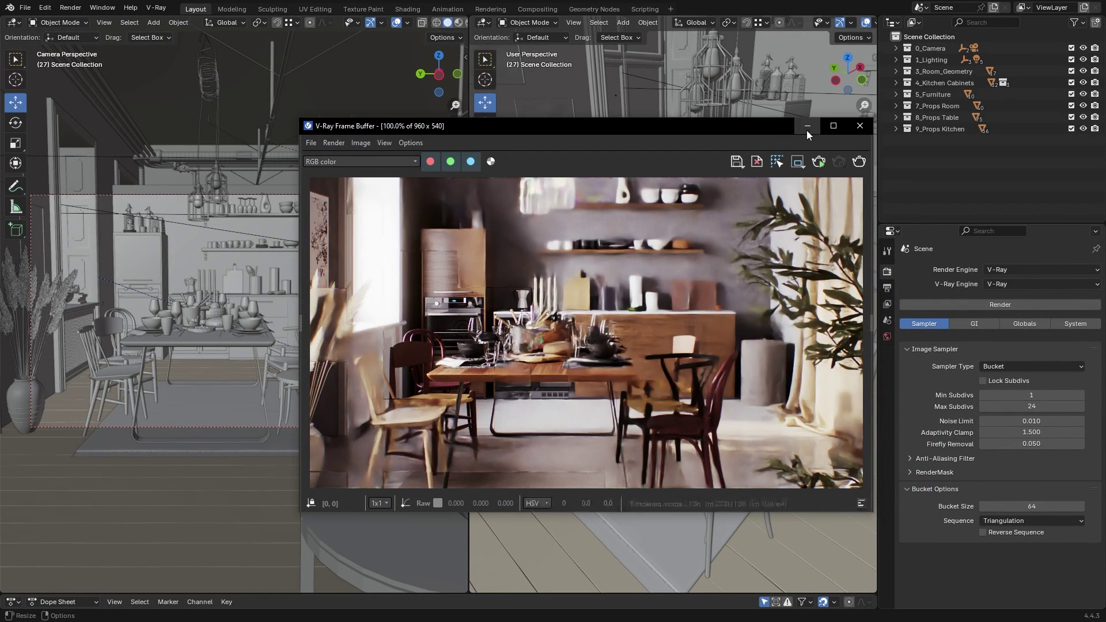
Step: Minimize the frame buffer and enable the viewport denoiser for a live V-Ray render through the camera
left_click(807, 126)
scroll(428, 23, "down", 3)
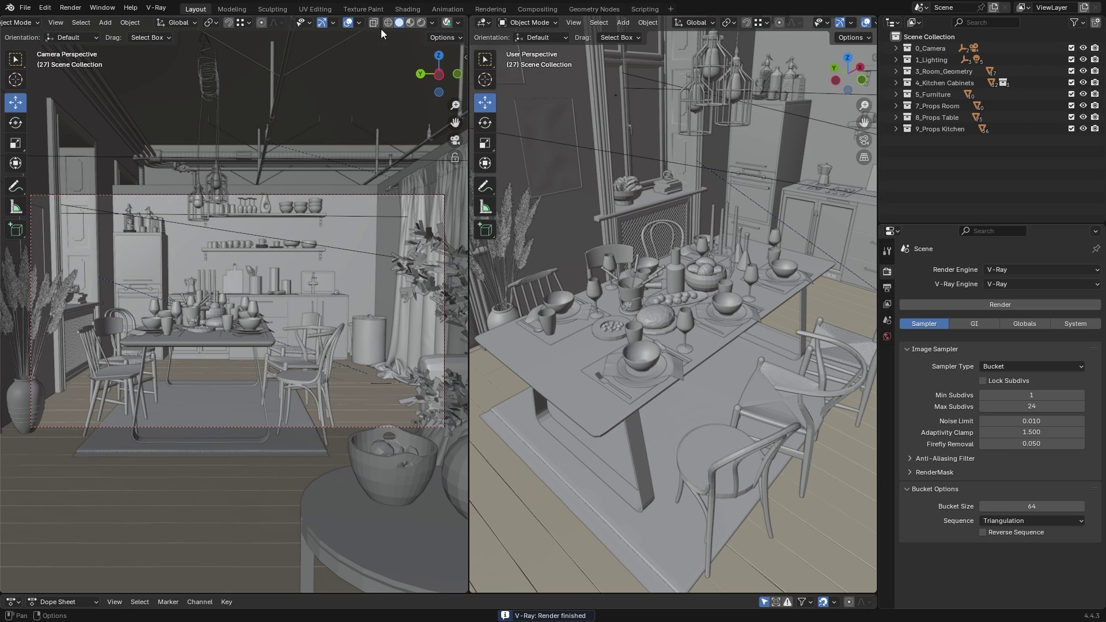
left_click(459, 23)
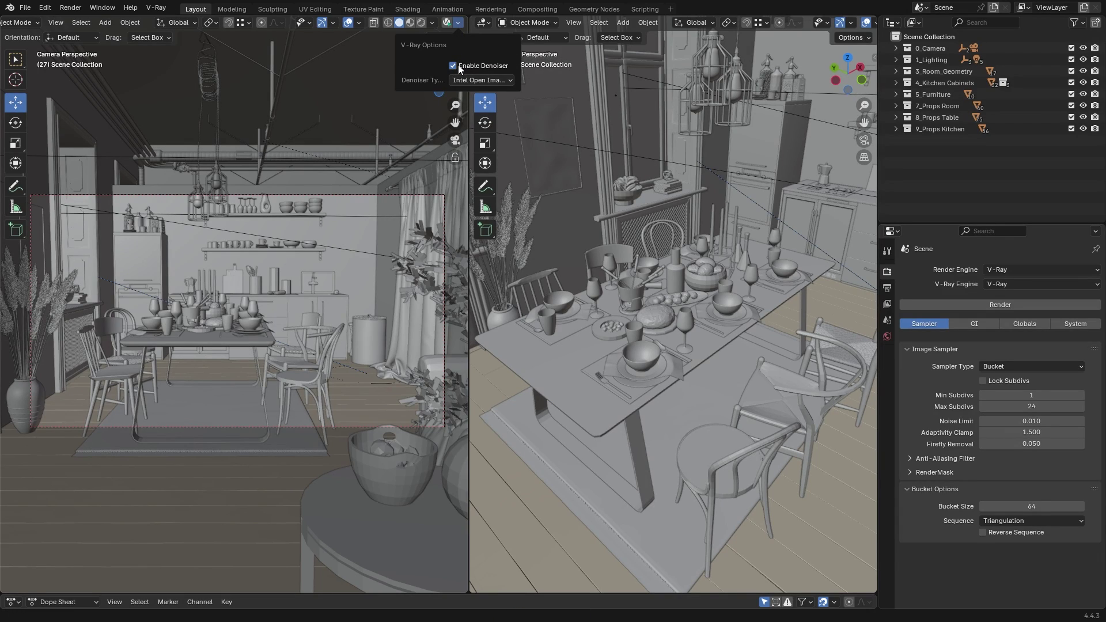
left_click(422, 25)
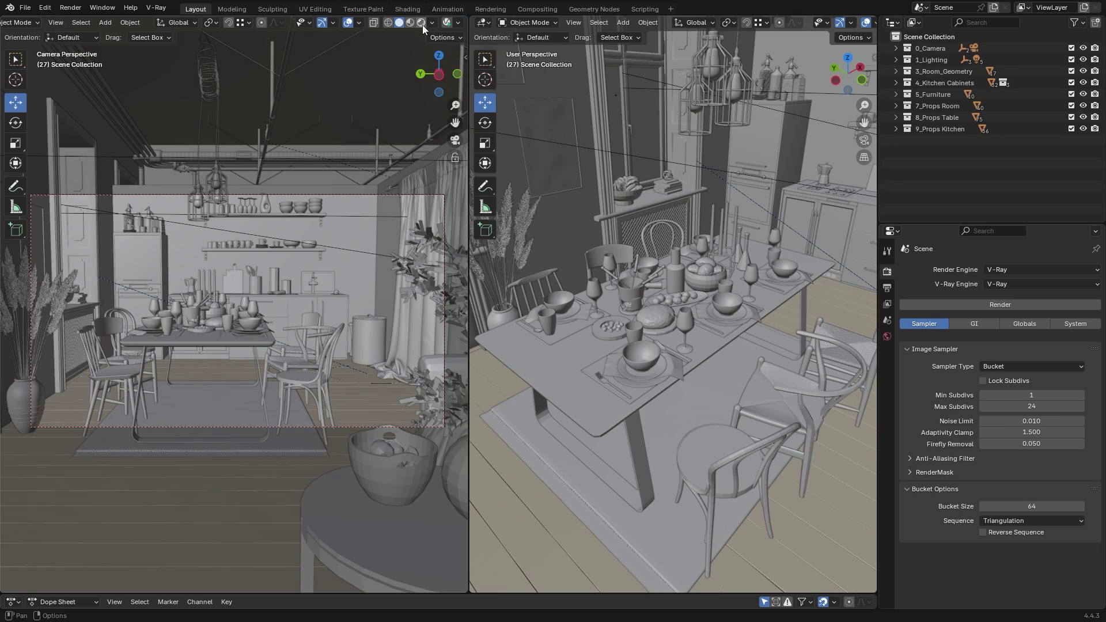
left_click(422, 23)
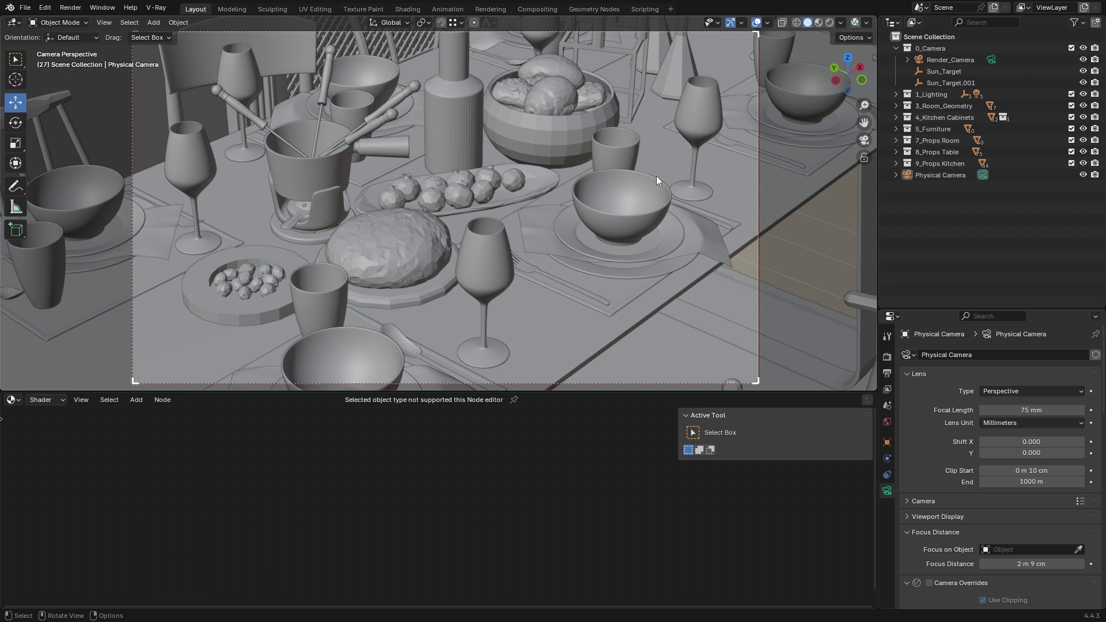
Step: Start an interactive render and preview the Lighting and Reflection channels, then return to RGB color
left_click(856, 23)
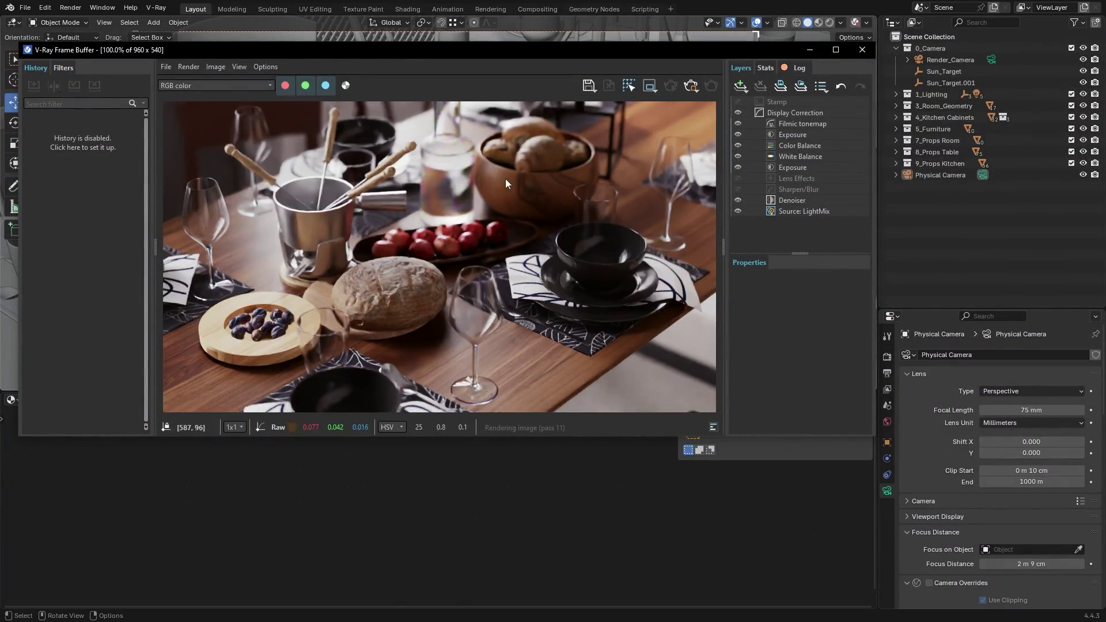
left_click(226, 86)
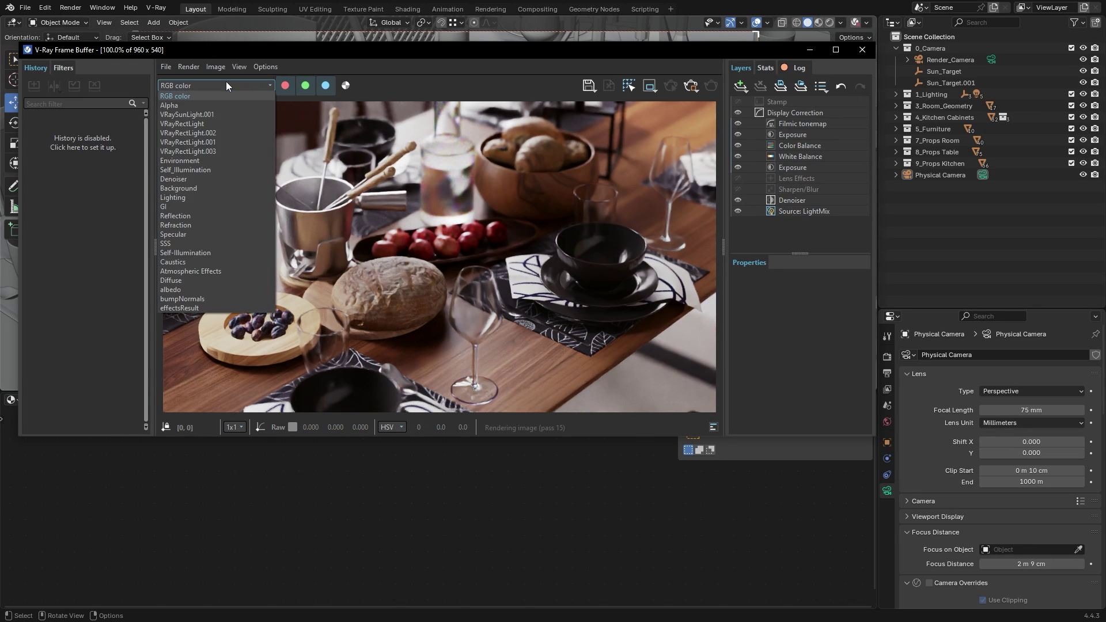
left_click(219, 197)
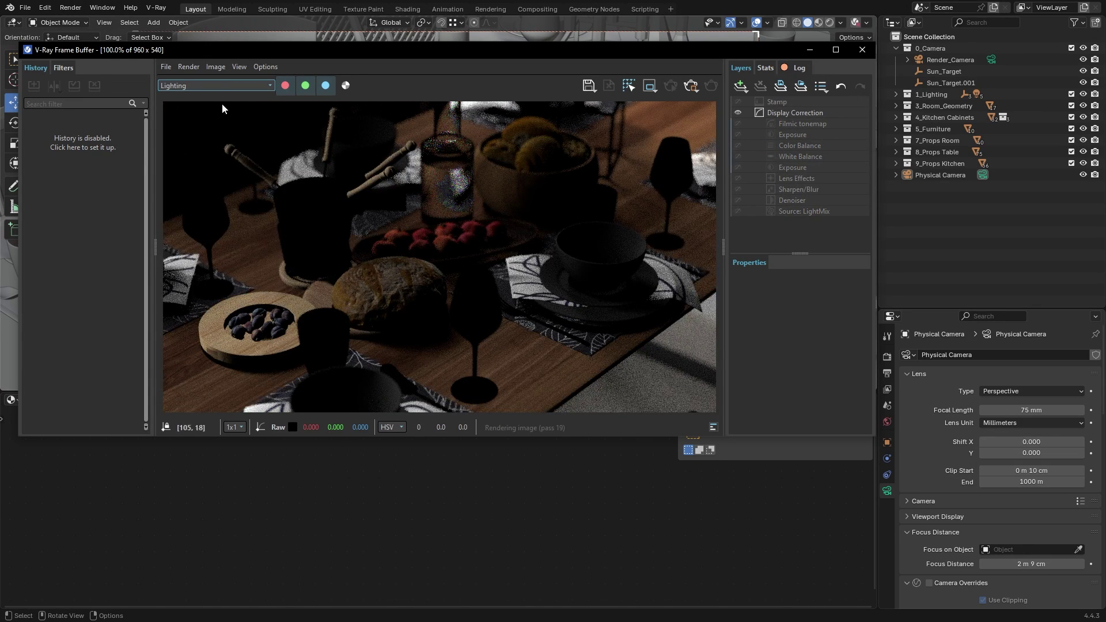
left_click(222, 85)
left_click(199, 215)
left_click(219, 84)
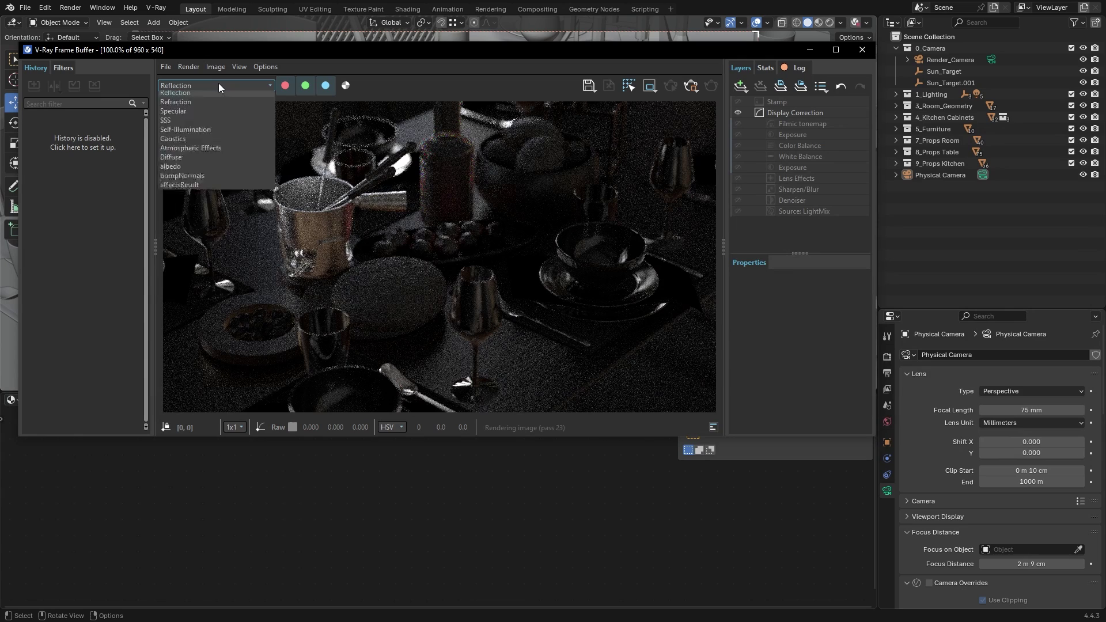
left_click(216, 94)
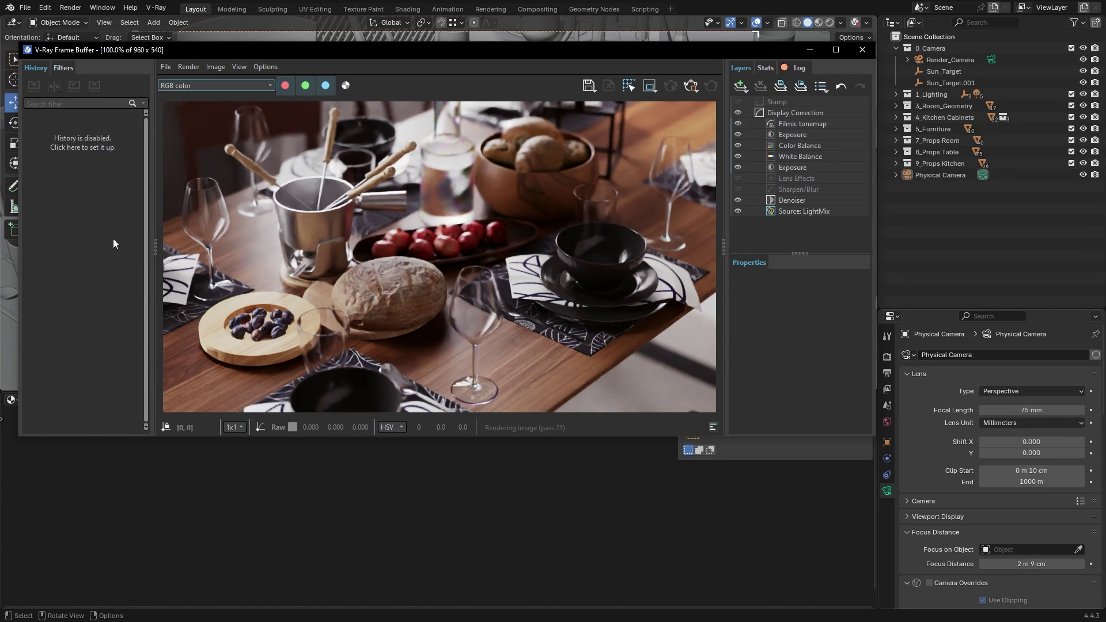
Step: Enable render history and save the table close-up as the first history snapshot
left_click(84, 148)
left_click(194, 116)
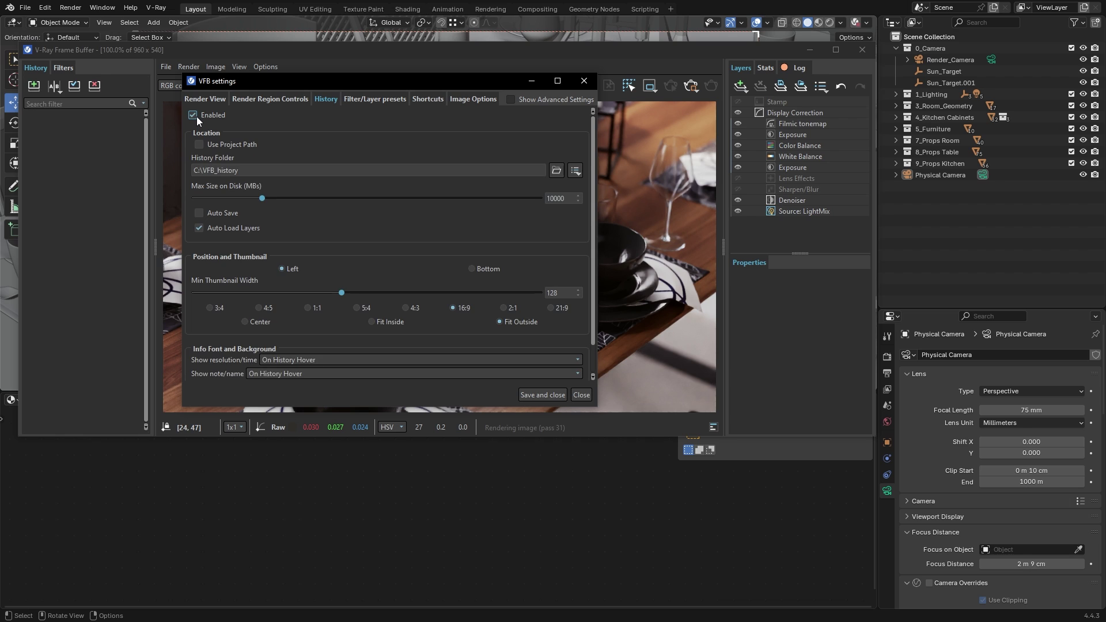
left_click(542, 395)
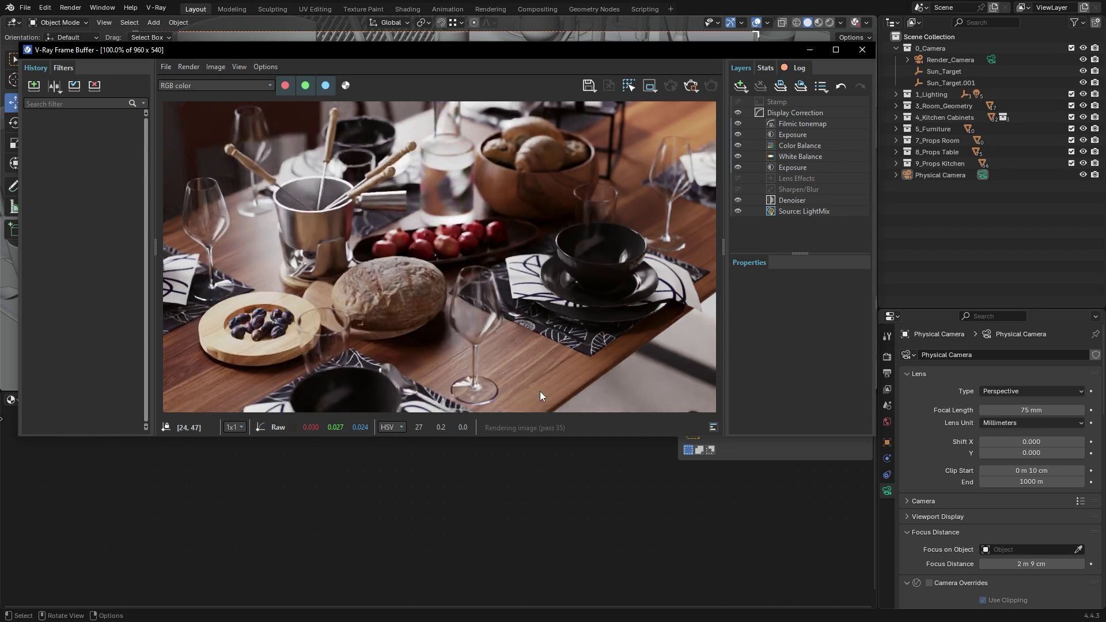
left_click(37, 88)
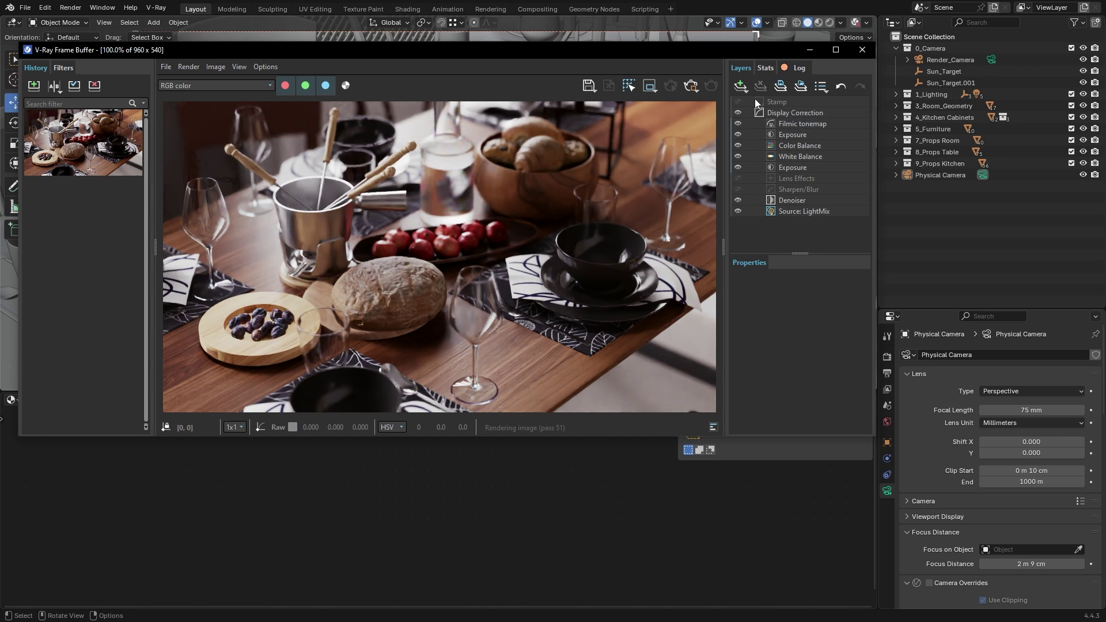
Step: Add a Lookup Table layer using the Adanmq_Canon_DSC_S315_n5 LUT at 0.46 blending
left_click(741, 87)
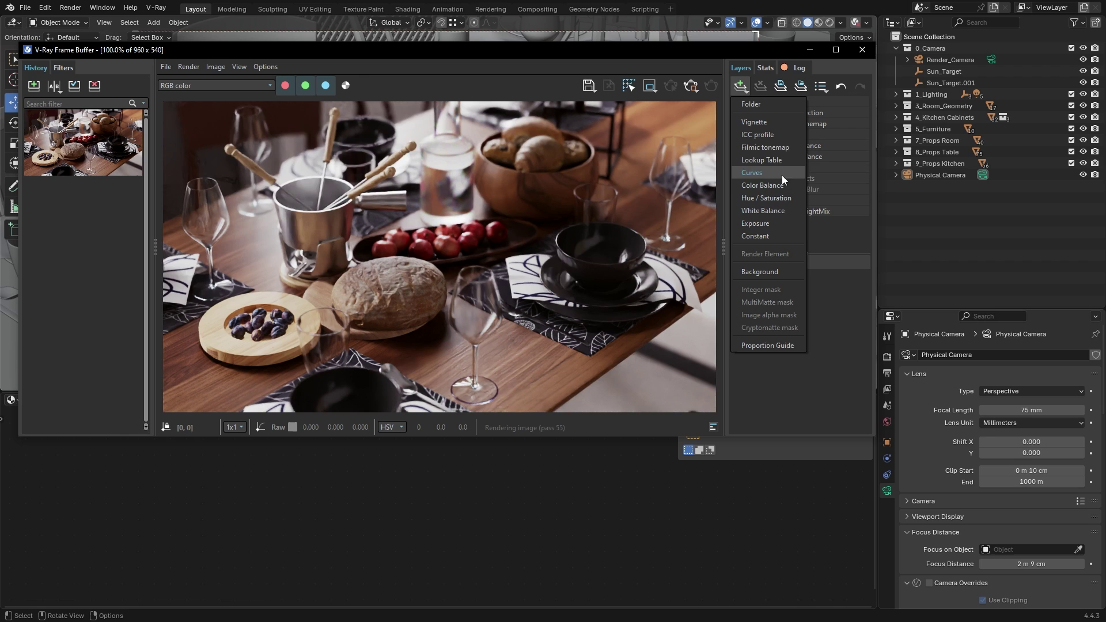
left_click(774, 159)
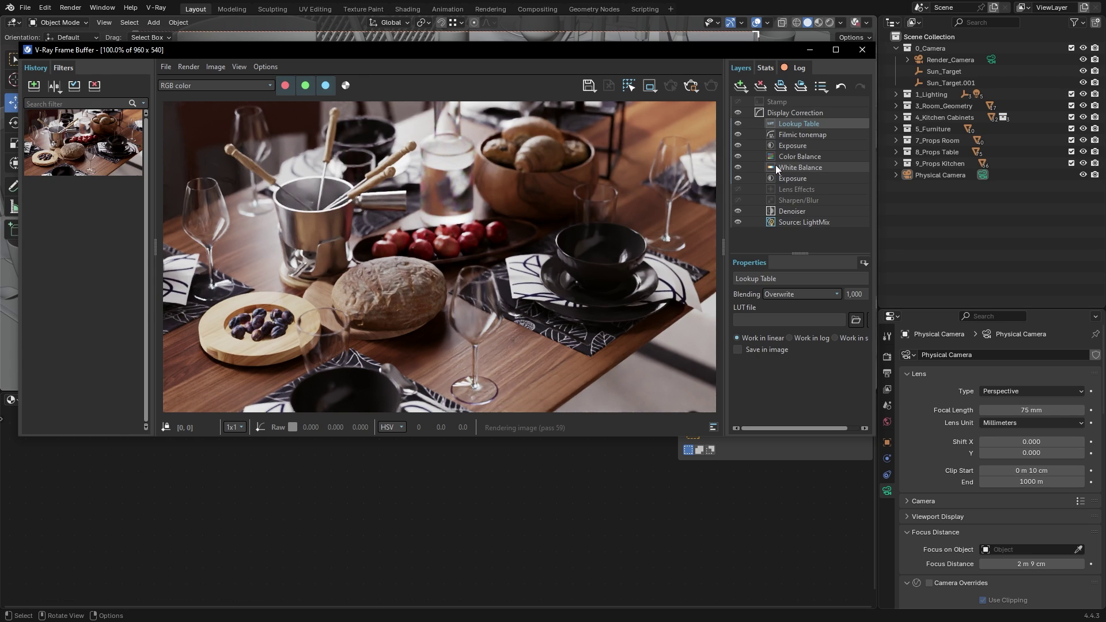
left_click(857, 320)
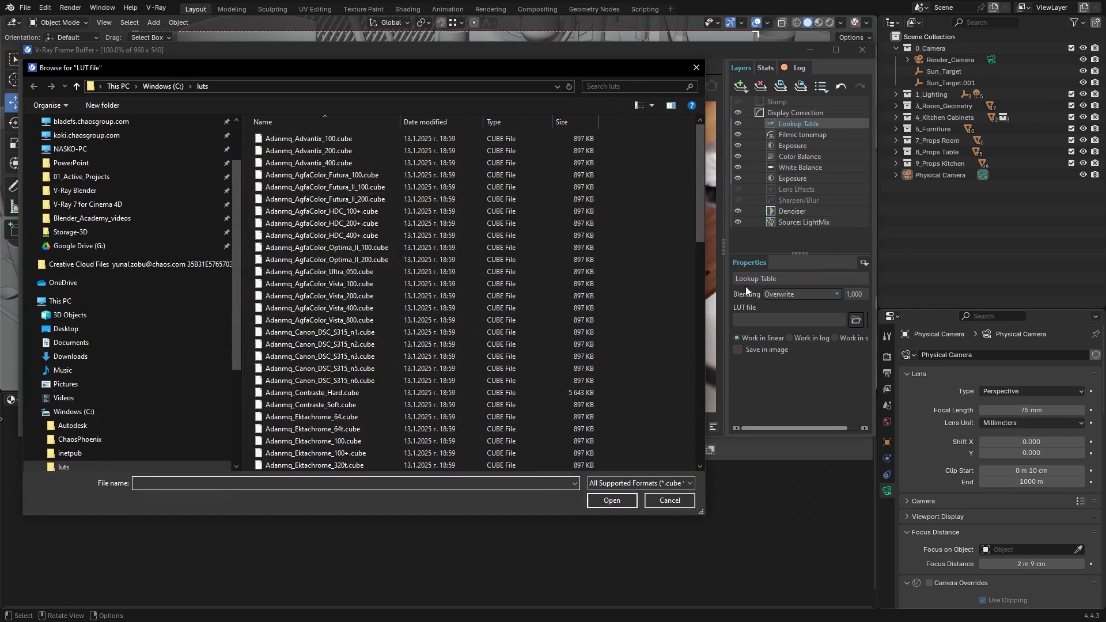
double_click(323, 143)
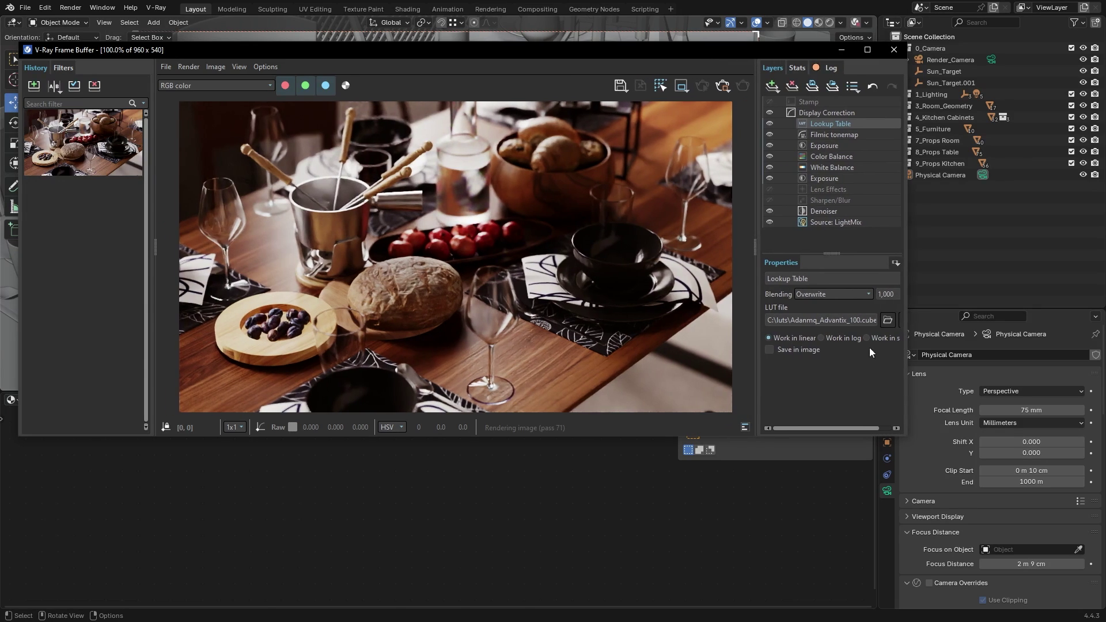
left_click_drag(757, 280, 735, 280)
left_click(891, 329)
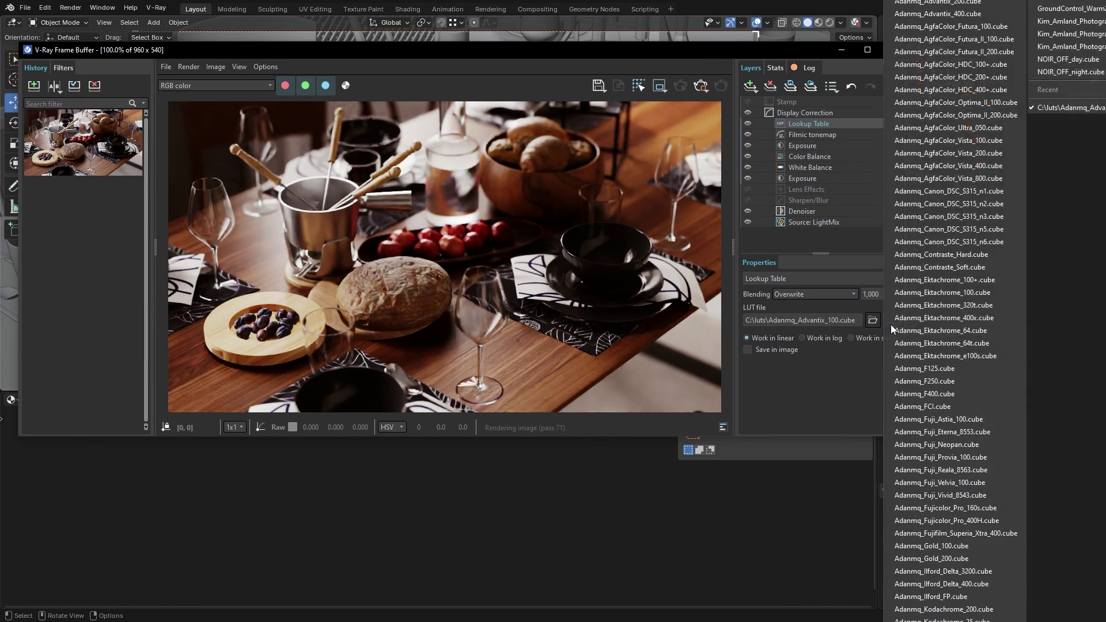
left_click(922, 225)
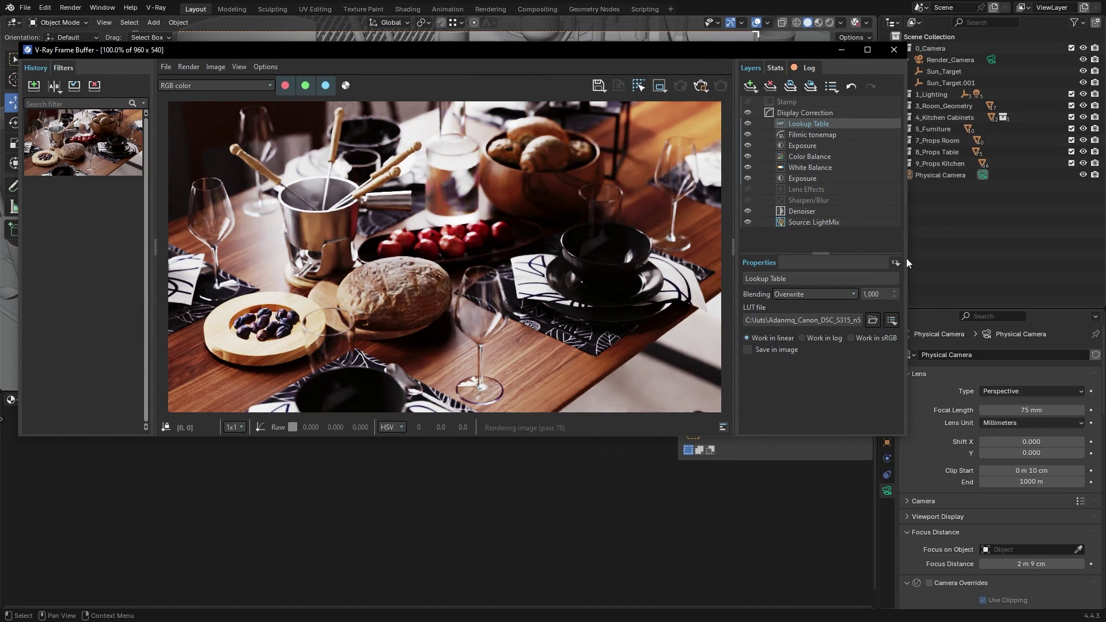
double_click(876, 294)
type("0,46")
key("Return")
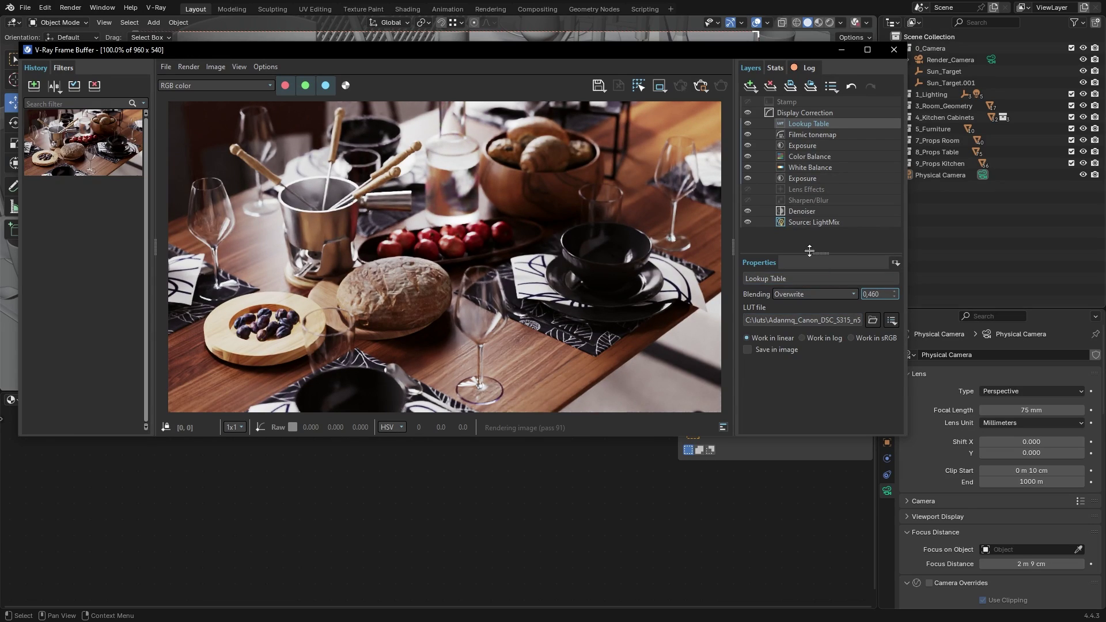
Step: Enable Lens Effects at intensity 4.751 with chromatic aberration strength 0.056
left_click(798, 190)
left_click(771, 314)
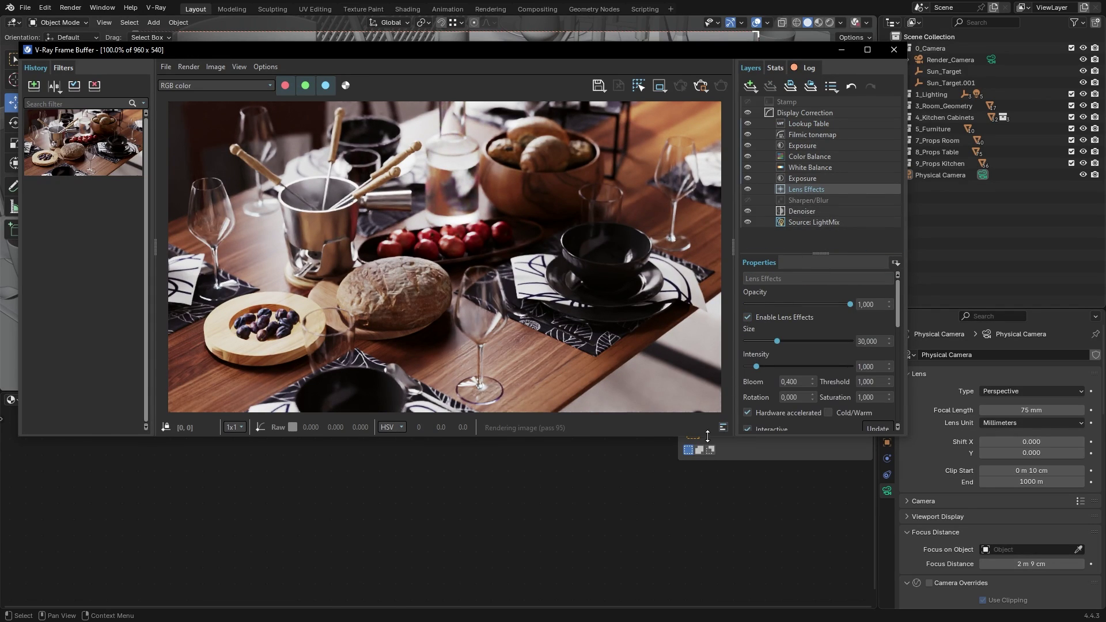
left_click_drag(703, 436, 703, 590)
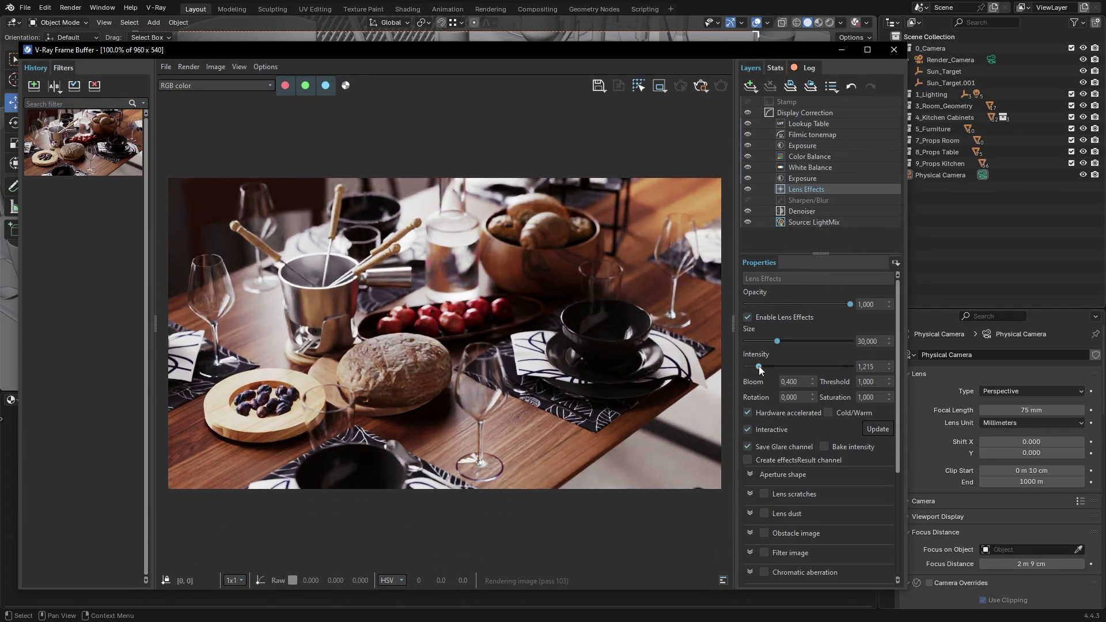
left_click_drag(756, 366, 797, 370)
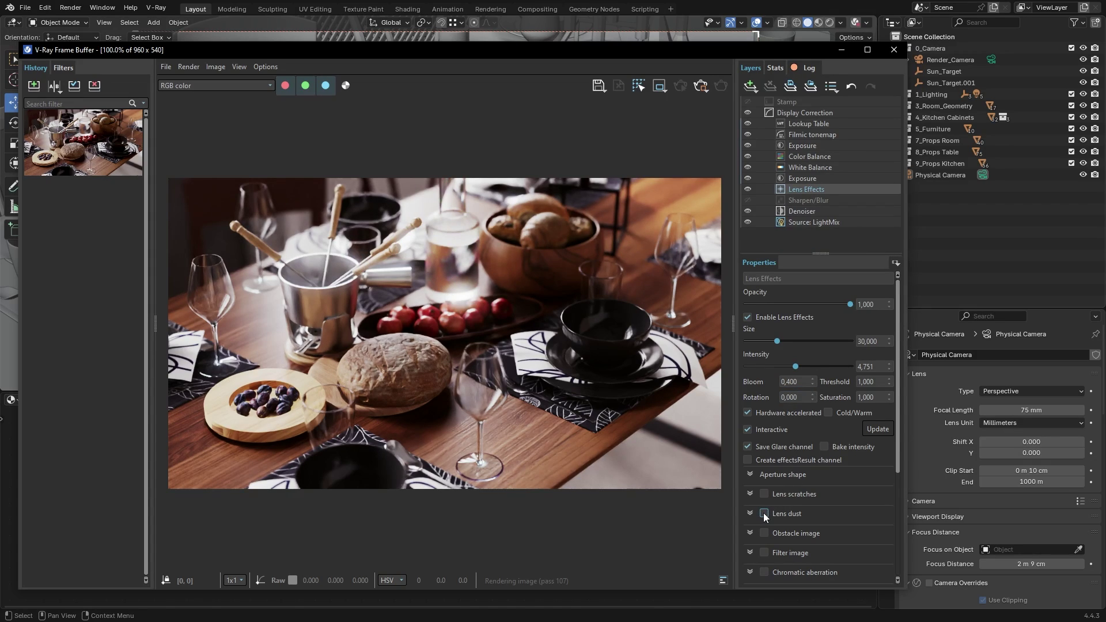
scroll(873, 465, "down", 5)
left_click(764, 408)
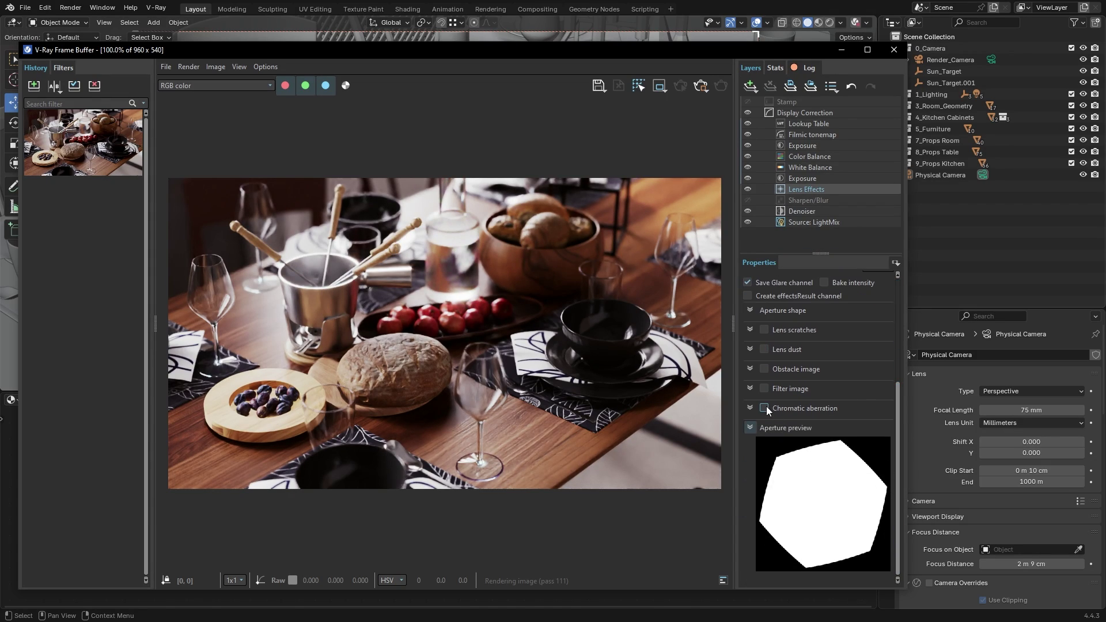
left_click(750, 408)
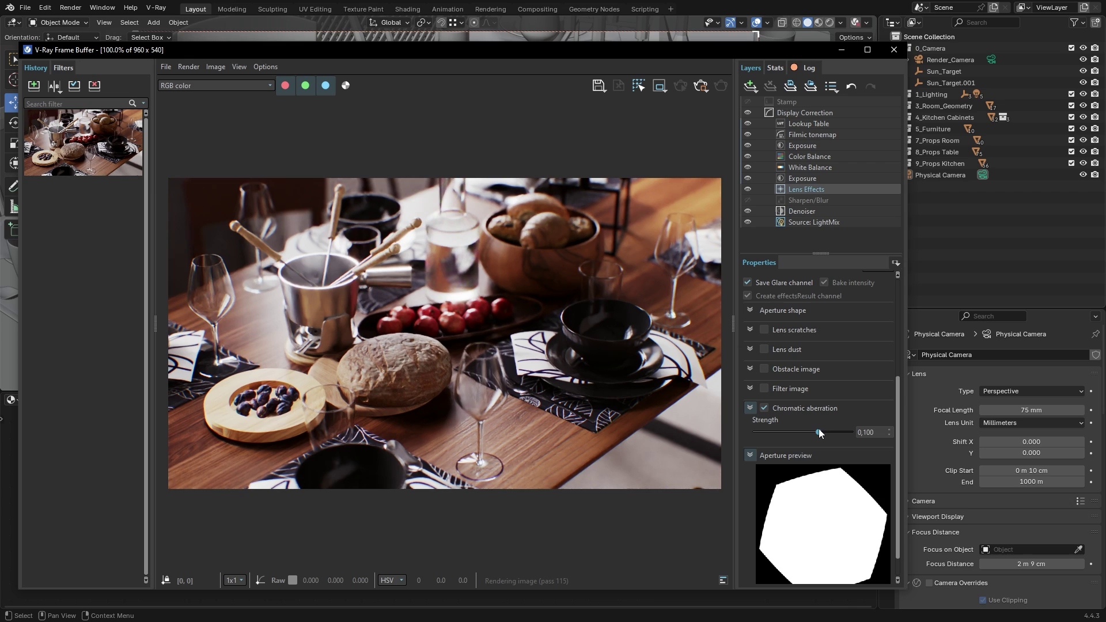
mouse_move(819, 432)
left_mouse_down()
mouse_move(835, 432)
mouse_move(812, 433)
left_mouse_up()
left_click_drag(155, 326, 48, 320)
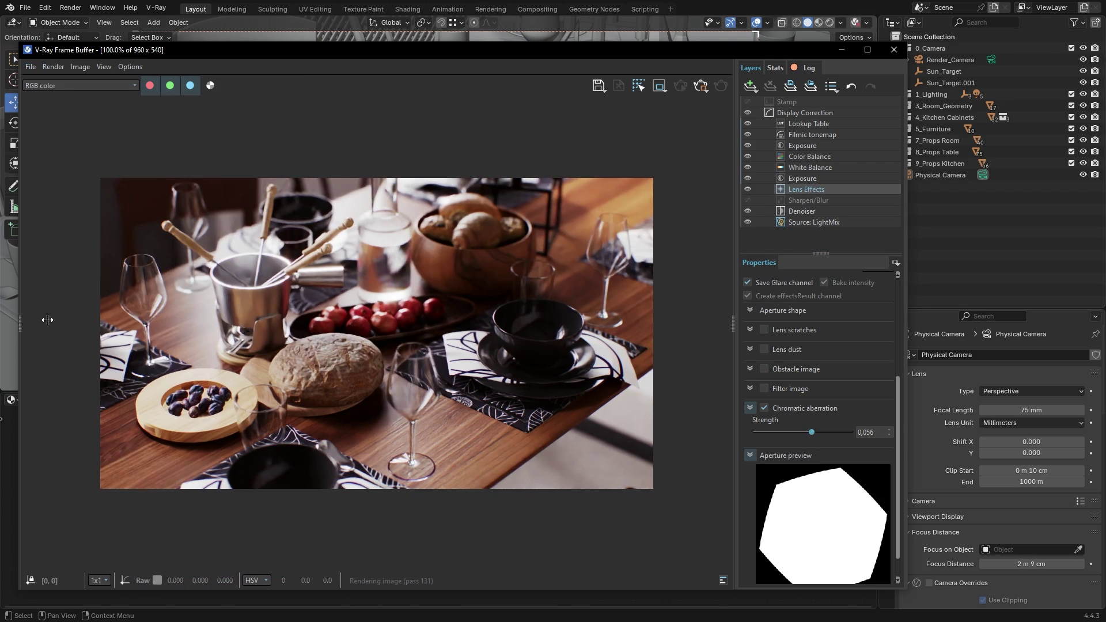
left_click_drag(907, 303, 860, 302)
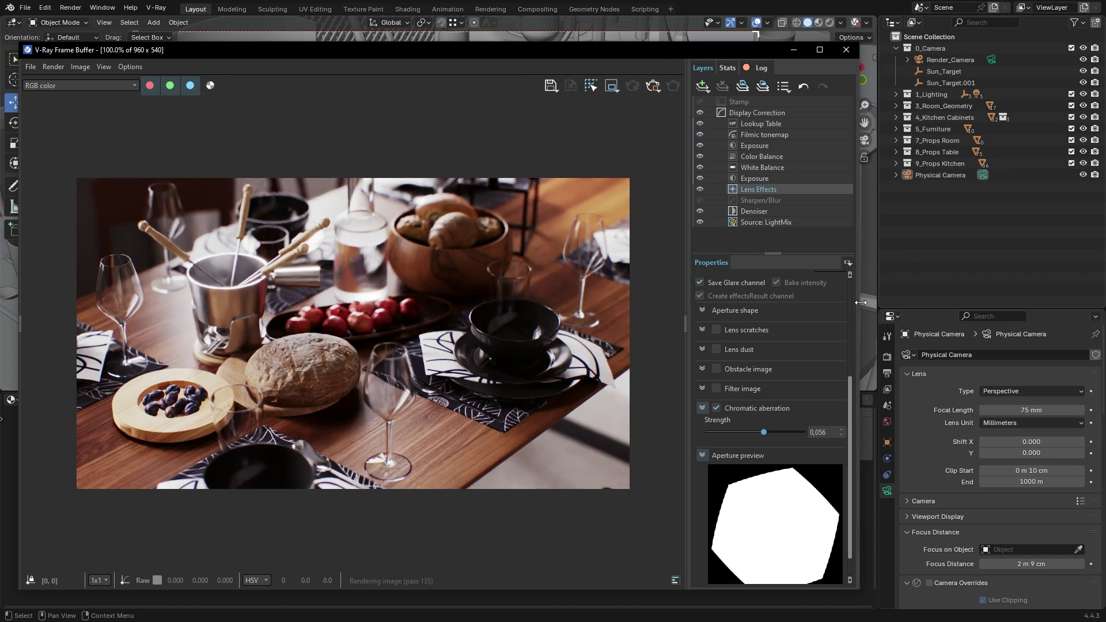
left_click(766, 222)
Step: Preview the sun and a single rect light alone in LightMix, then restore all lights
left_click(887, 393)
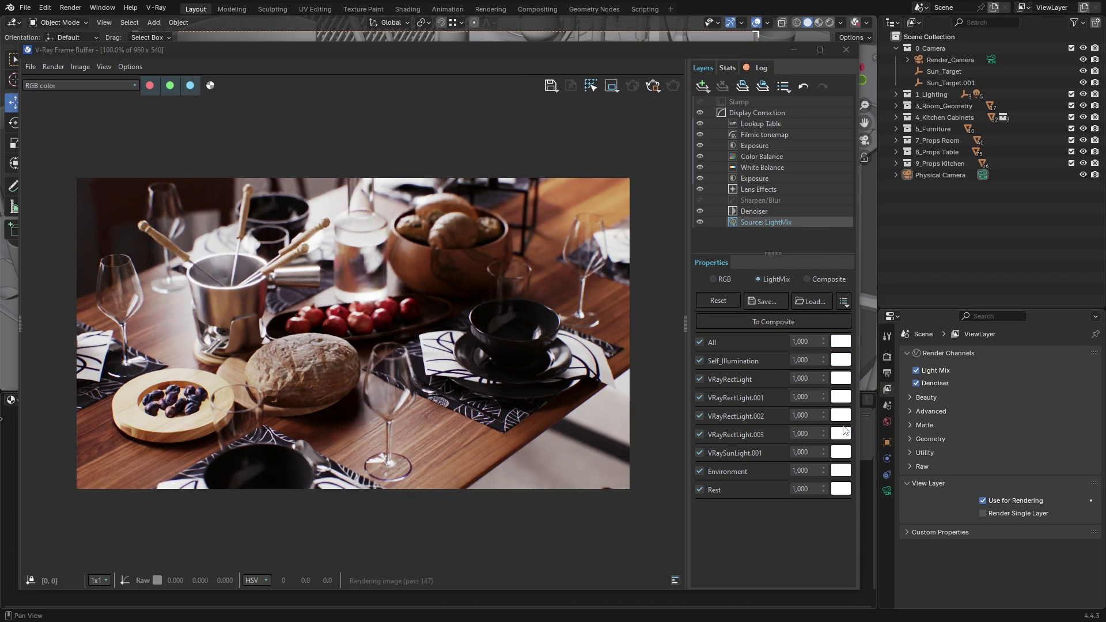
left_click(699, 342)
left_click(699, 453)
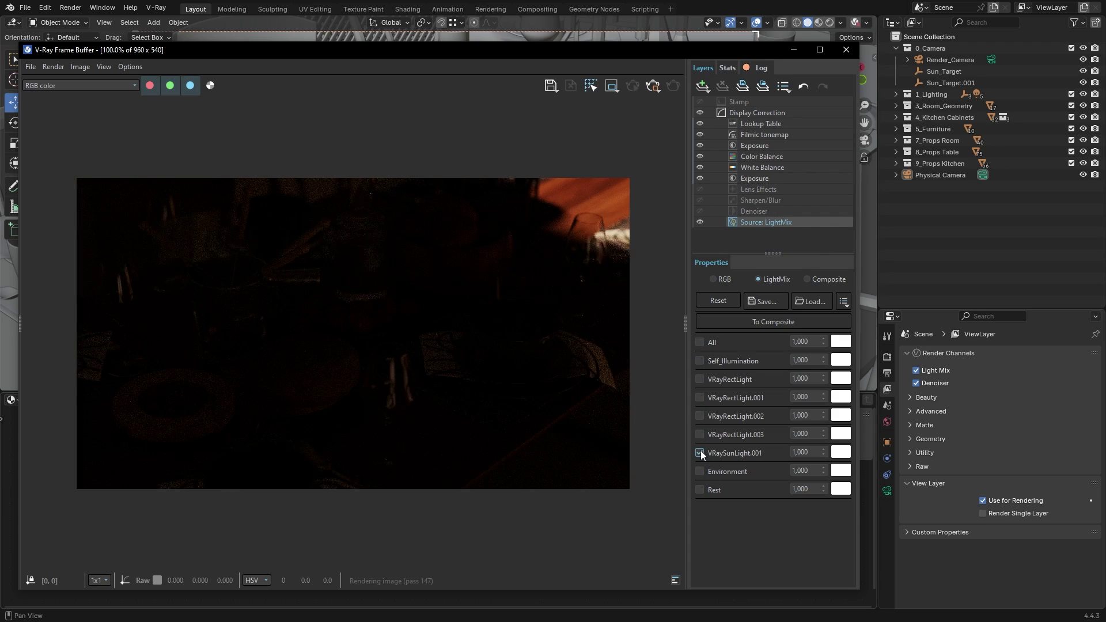
left_click(700, 453)
left_click(699, 416)
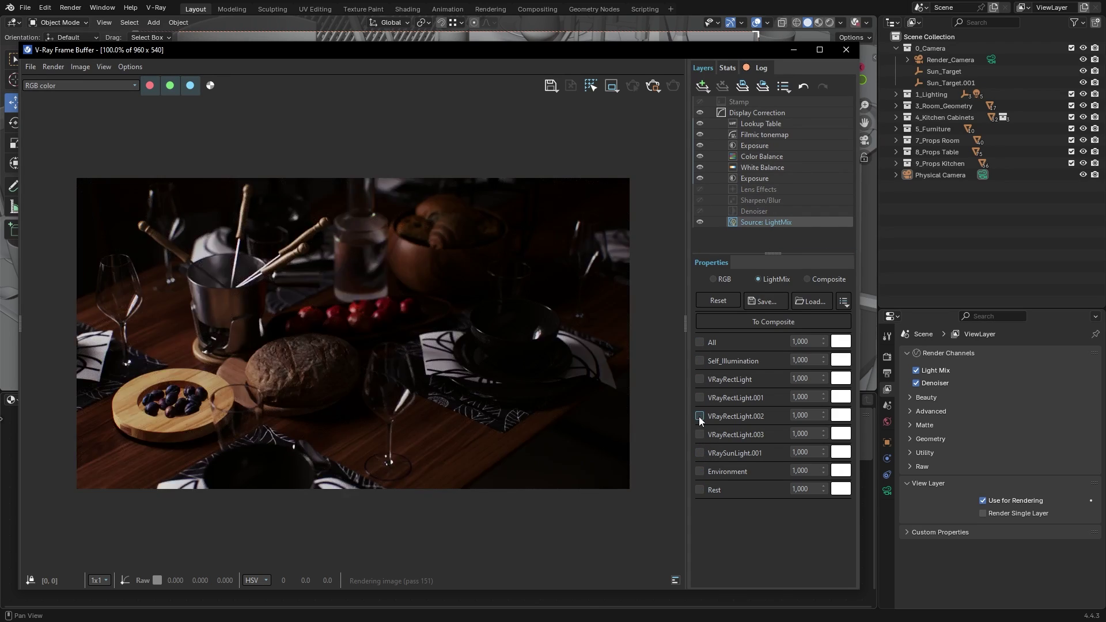
left_click(700, 416)
left_click(700, 342)
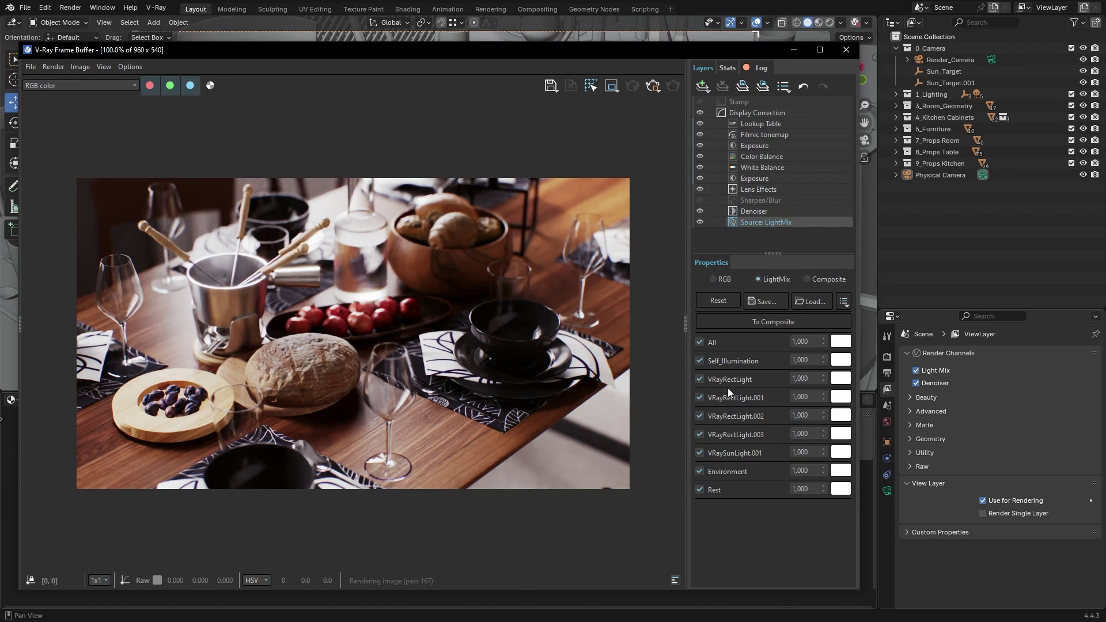
Step: Set VRayRectLight.002 to 2.000 with a warm 4389 K colour
mouse_move(824, 416)
left_mouse_down()
mouse_move(830, 260)
mouse_move(820, 430)
left_mouse_up()
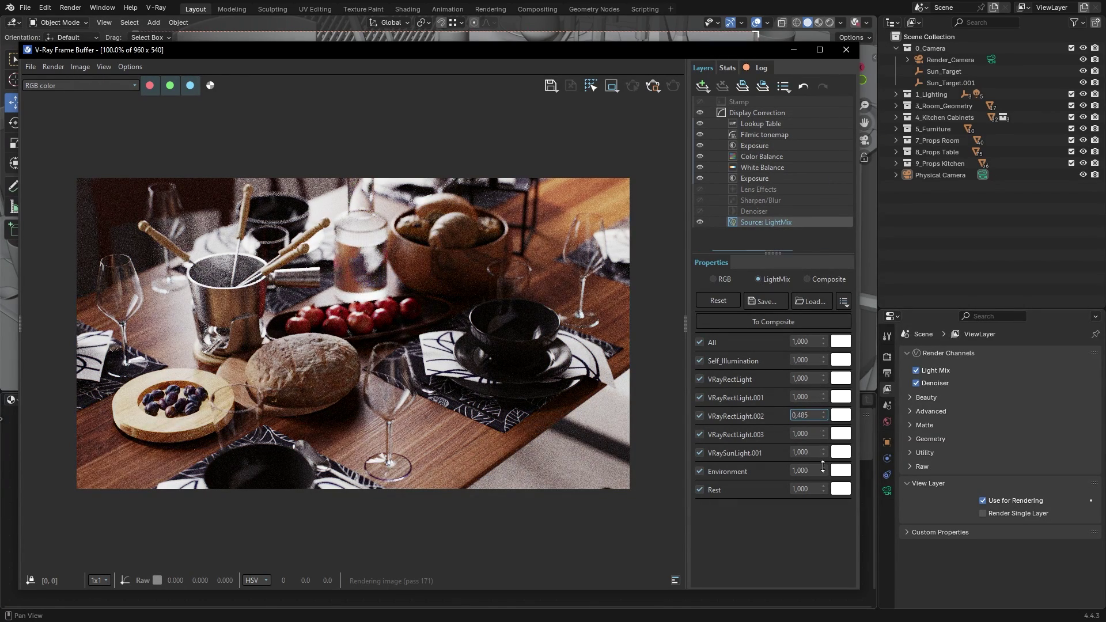
left_click(798, 415)
type("2")
key("Return")
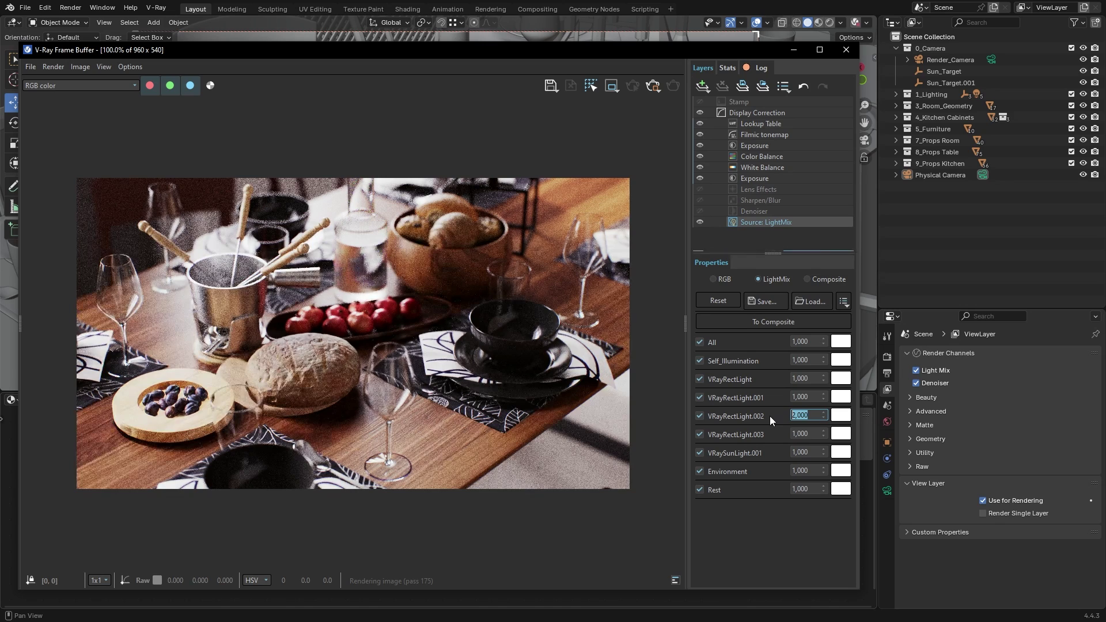
left_click(841, 415)
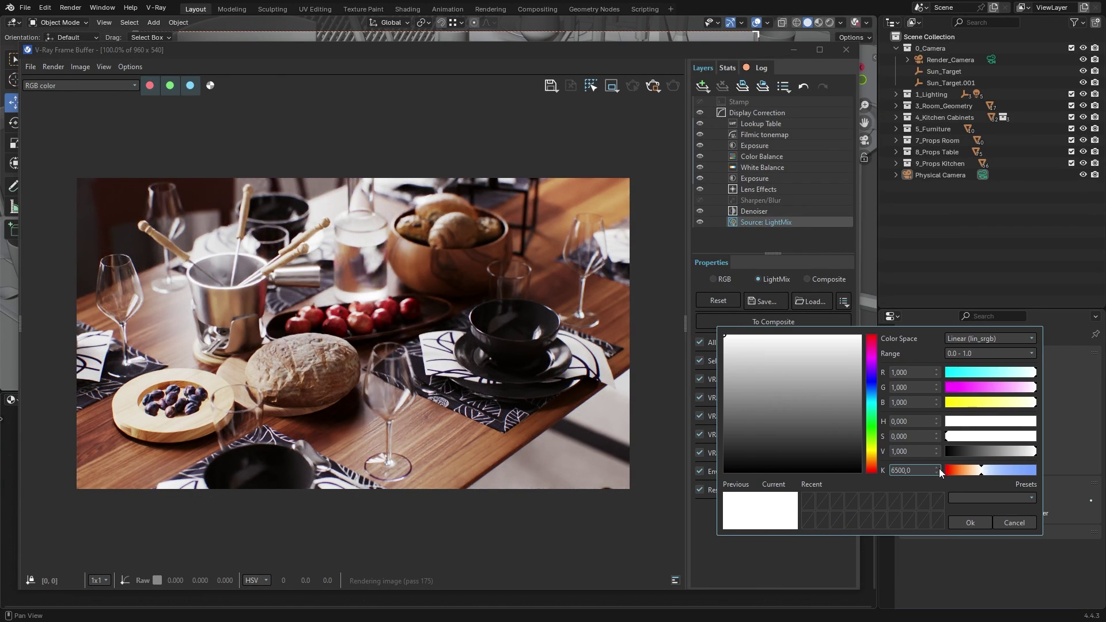
mouse_move(959, 471)
left_mouse_down()
mouse_move(1002, 474)
mouse_move(976, 474)
left_mouse_up()
left_click(971, 522)
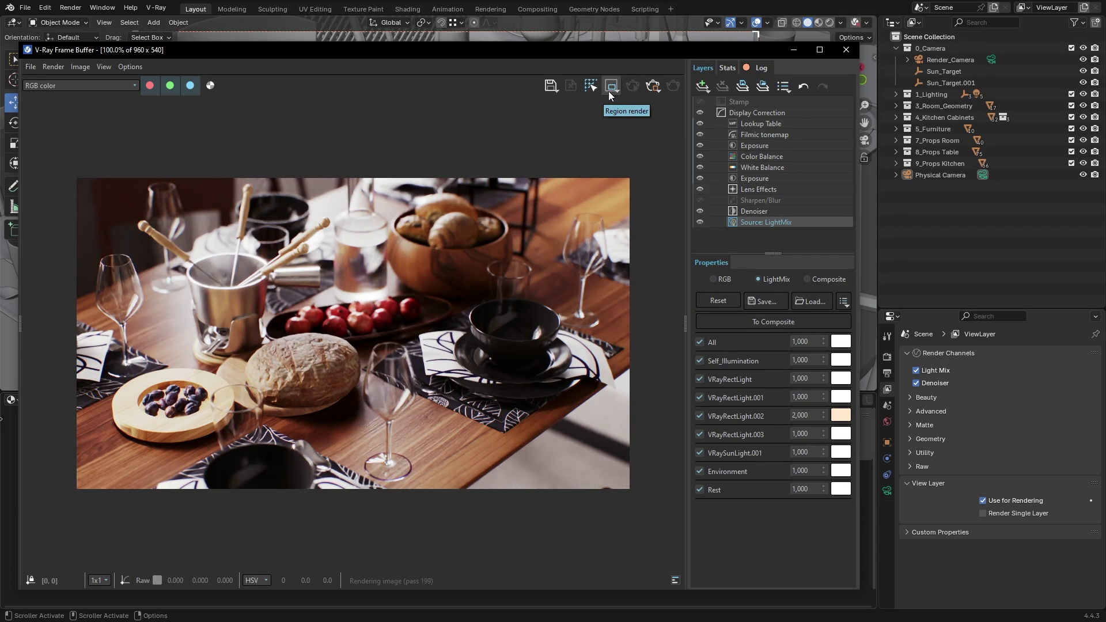
Step: Stop the render and switch the image sampler to Bucket with Noise Limit 0.01
left_click(652, 88)
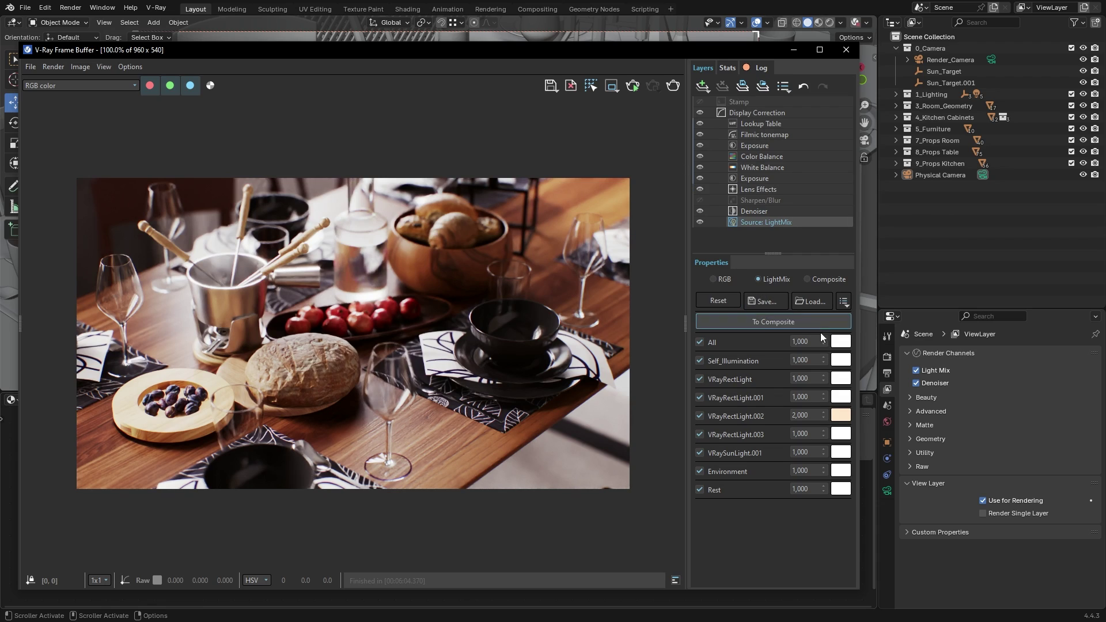
left_click(888, 358)
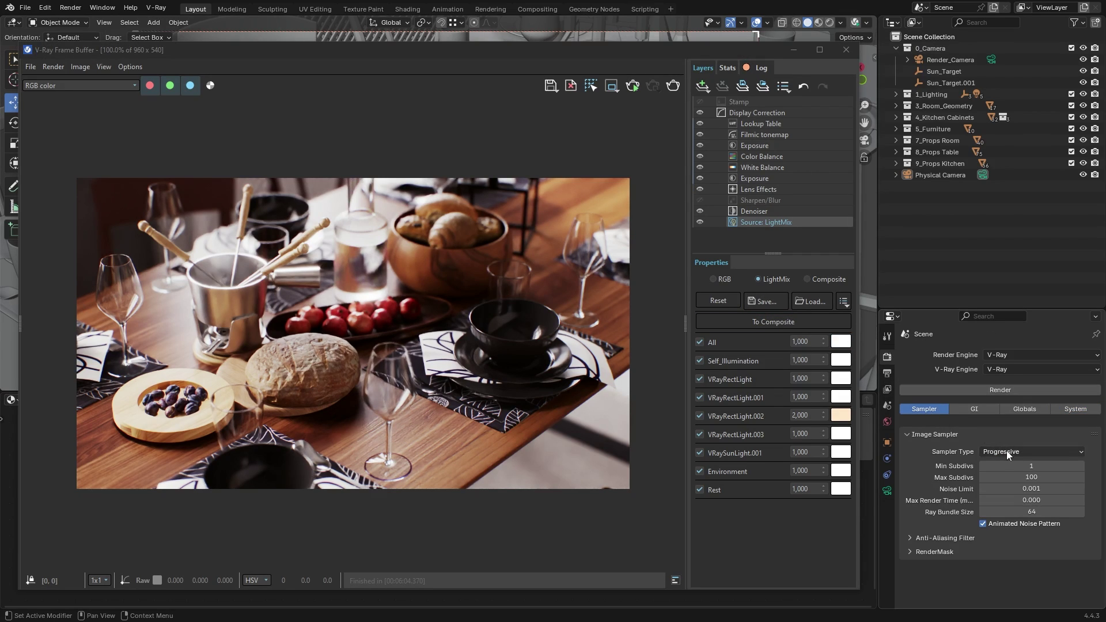
left_click(1008, 451)
left_click(1005, 465)
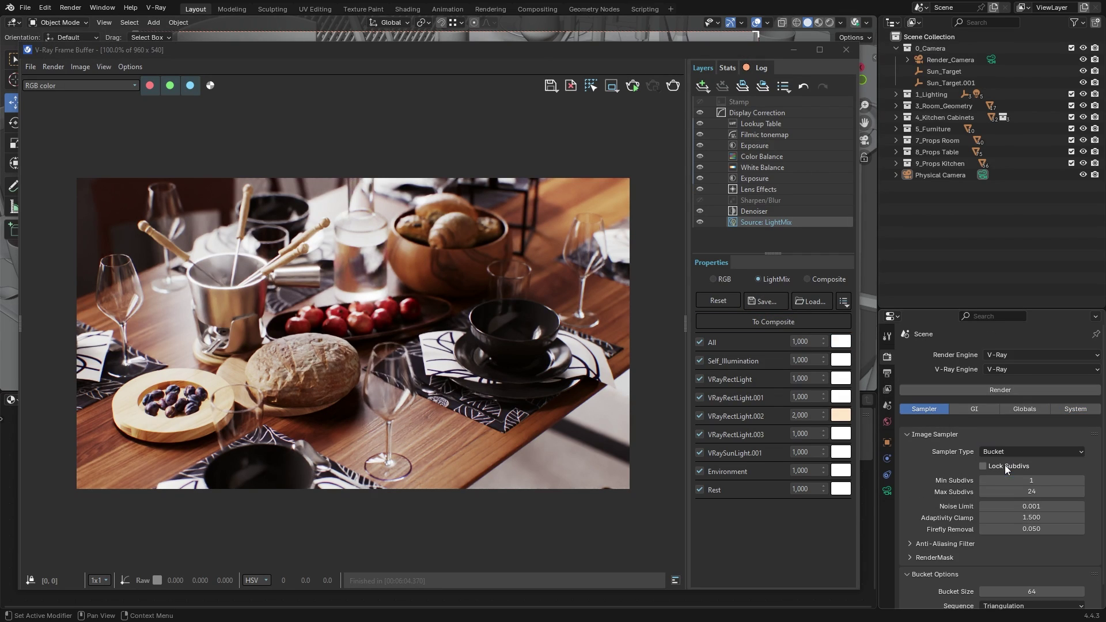
left_click(1030, 506)
type("0.01")
key("Return")
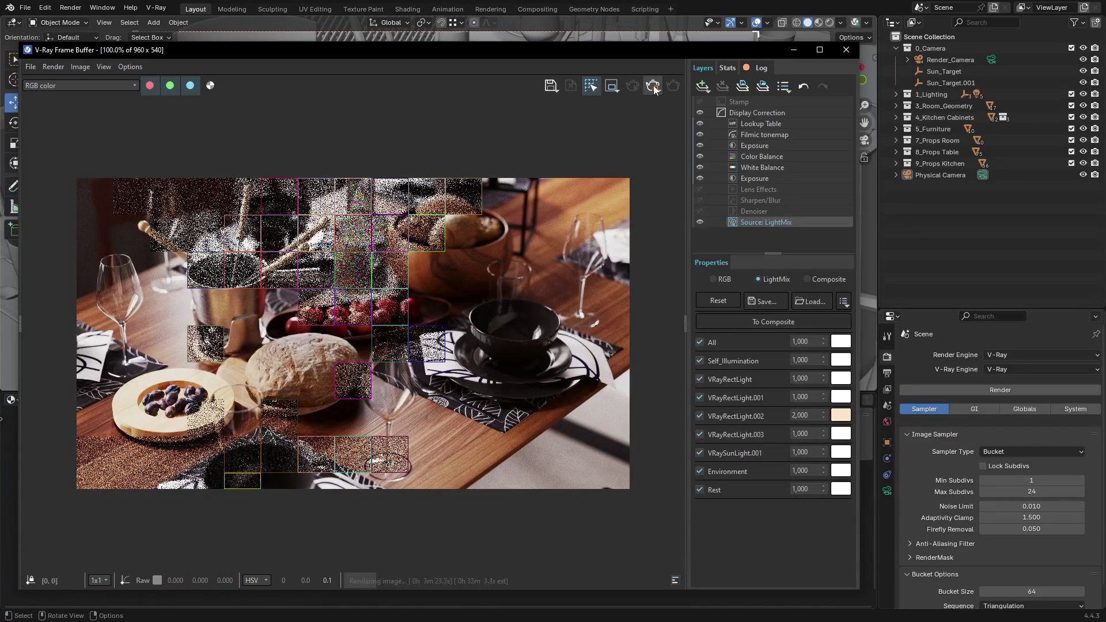
Step: Restart the render and choose polygon region rendering in the frame buffer
left_click(654, 86)
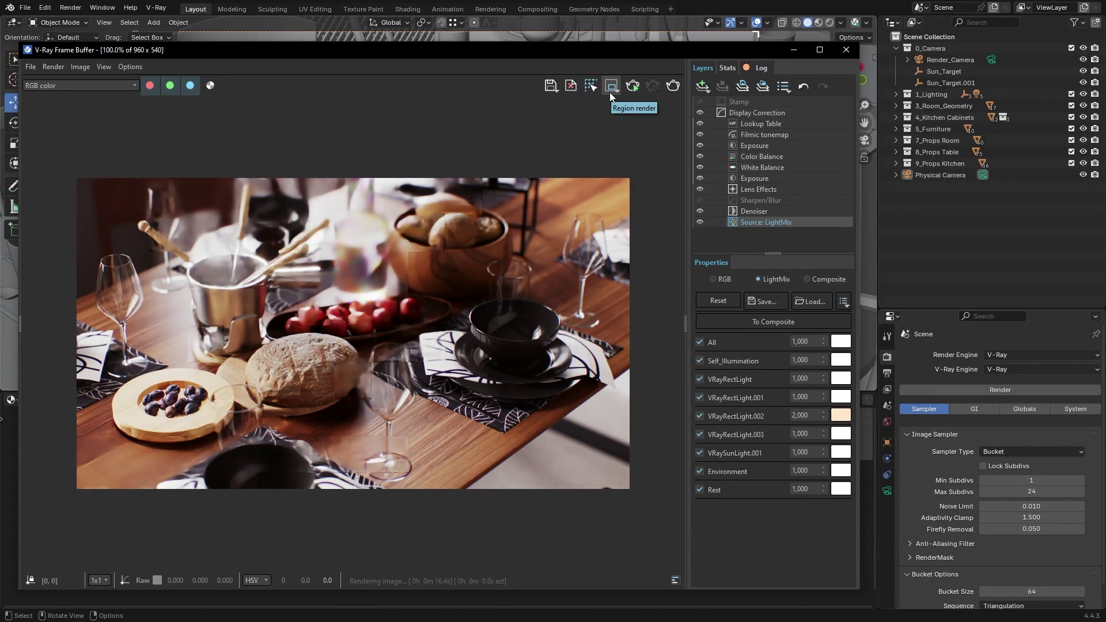
left_click(631, 91)
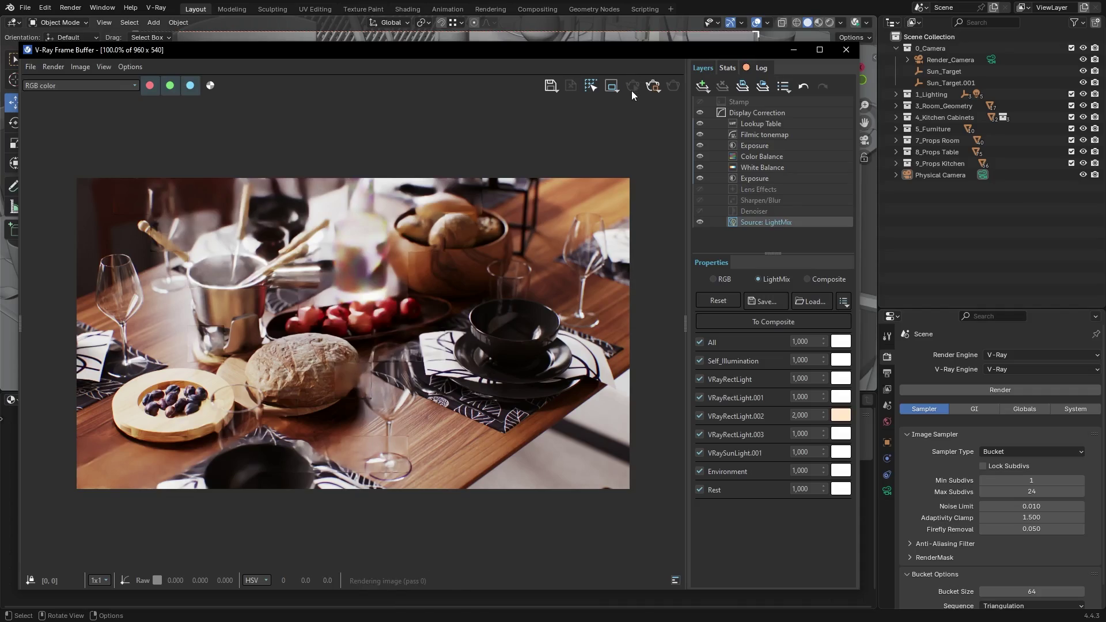
left_click(614, 88)
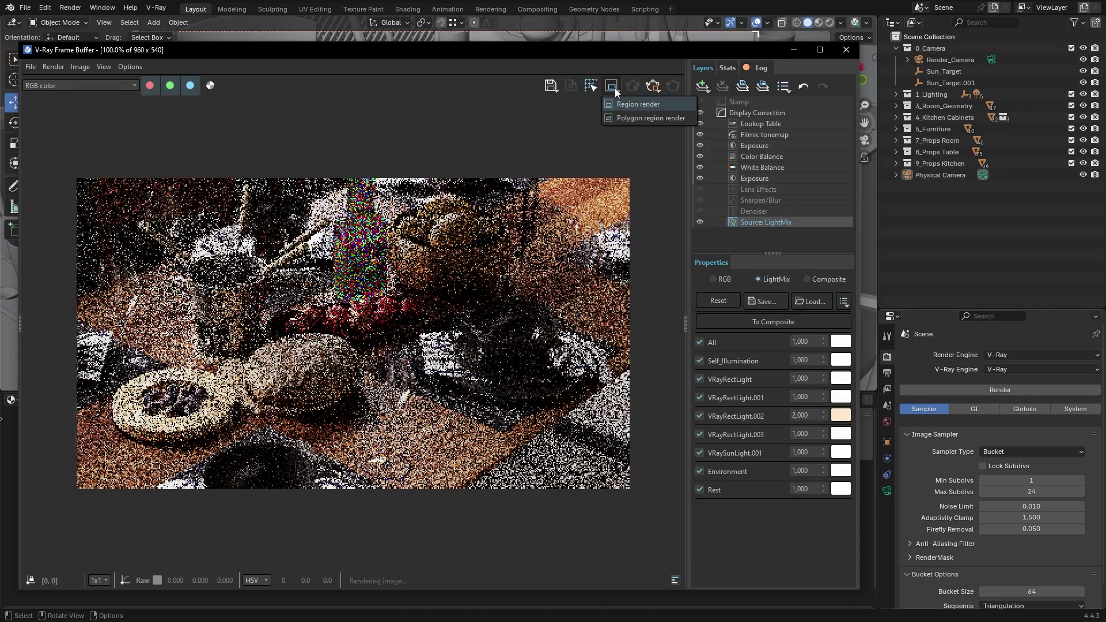
left_click(627, 117)
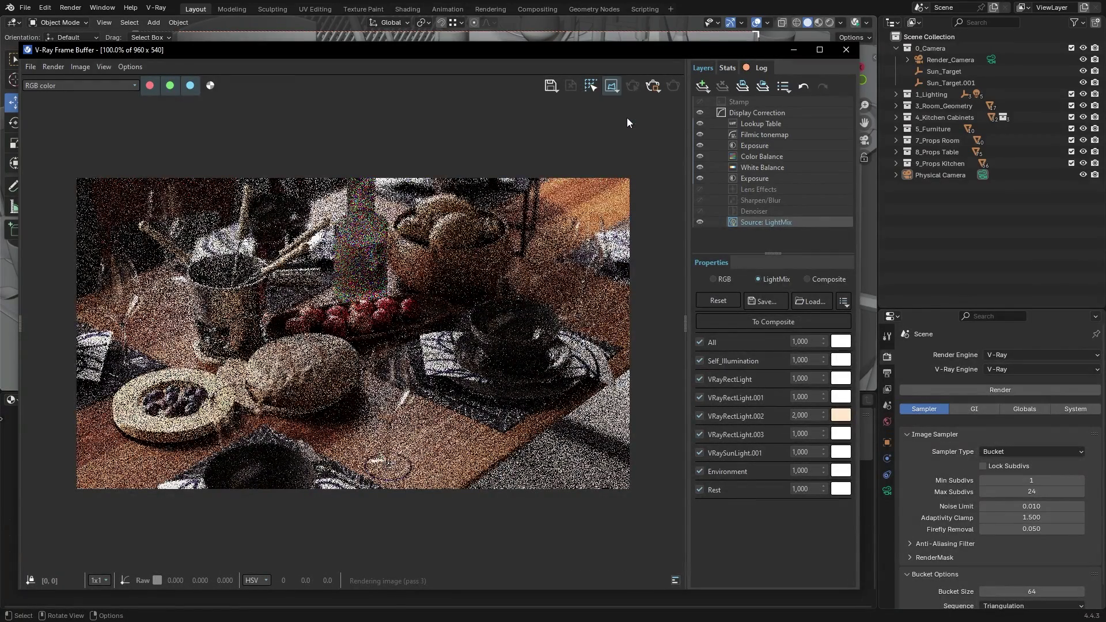
Step: Outline a polygon region around the bread loaf and start one around the left wine glass
left_click(223, 363)
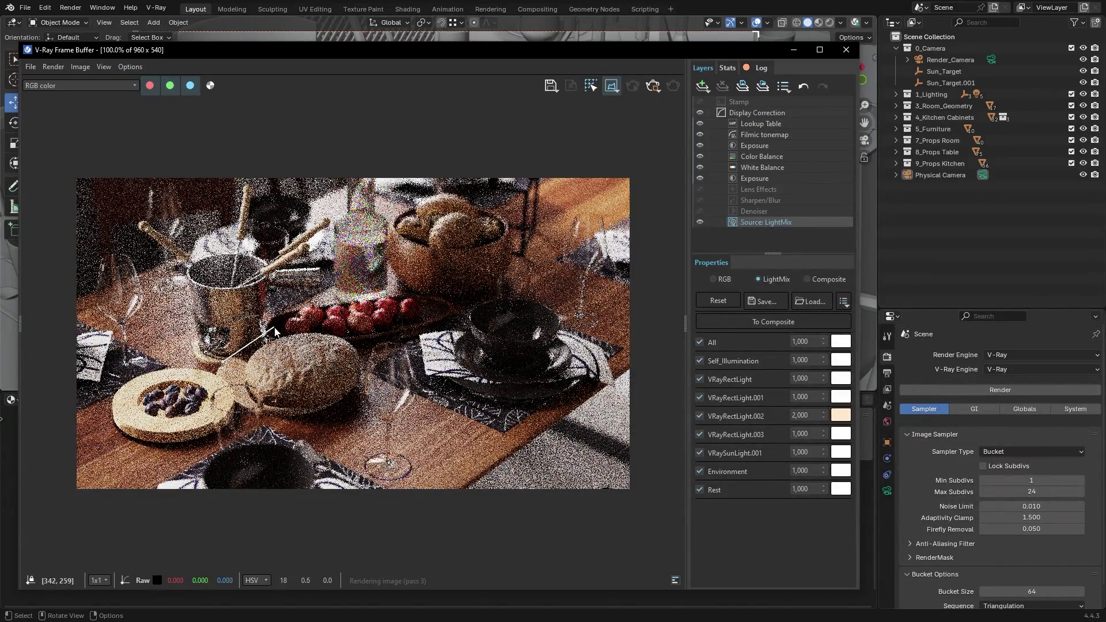
left_click(286, 318)
left_click(327, 421)
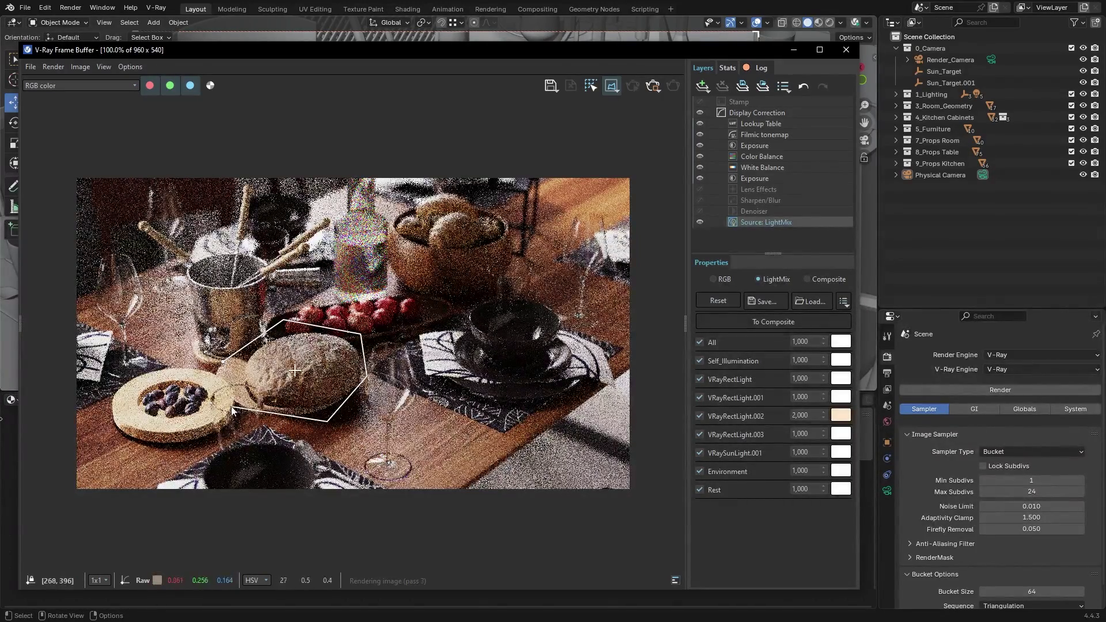
left_click(231, 407)
left_click(223, 362)
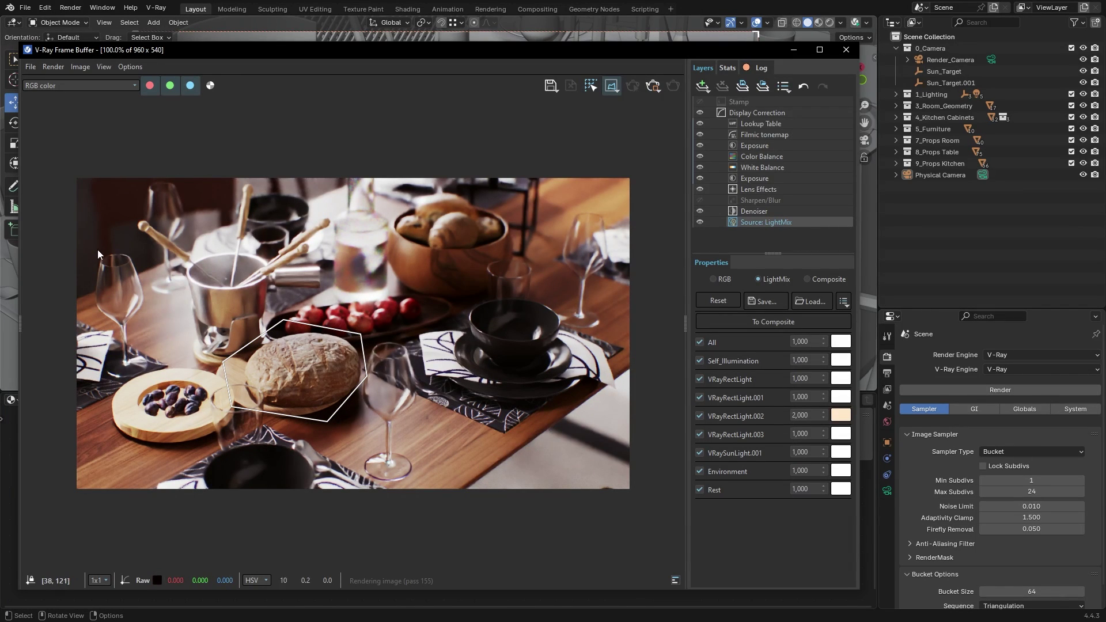
left_click(148, 294)
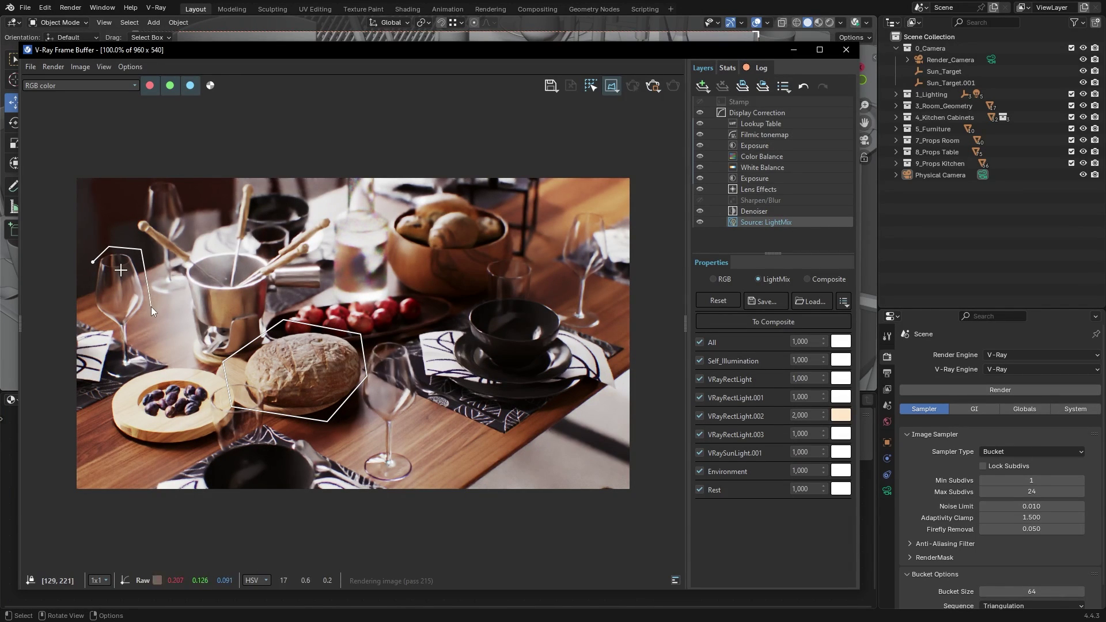
left_click(151, 377)
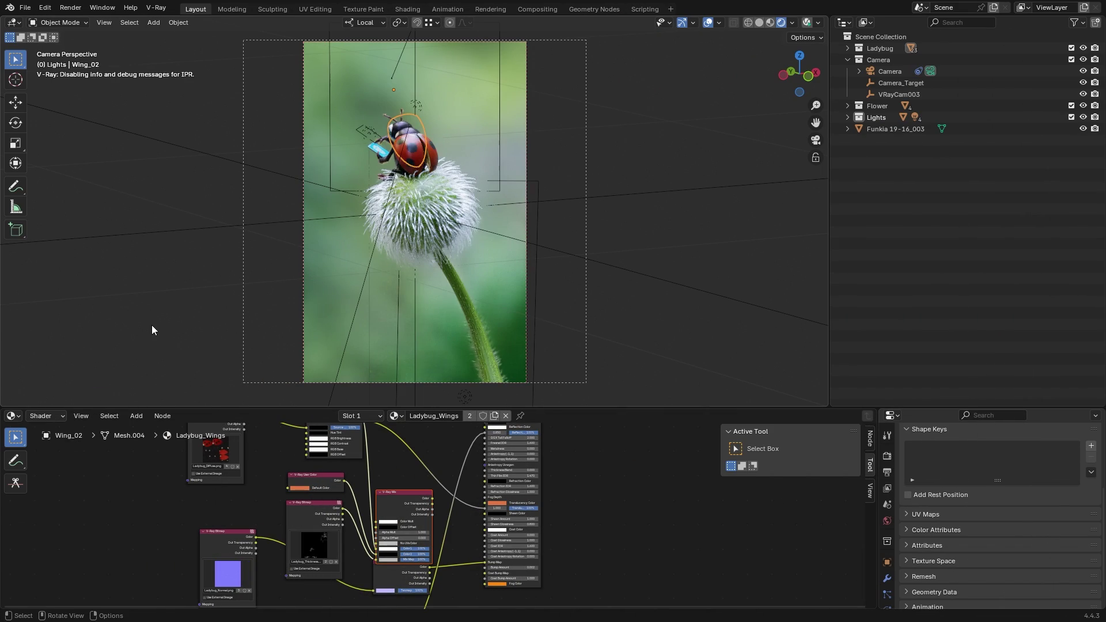
Step: Export the ladybug scene via File > Export > V-Ray as Ladybug_Scene_02.vrscene
left_click(25, 7)
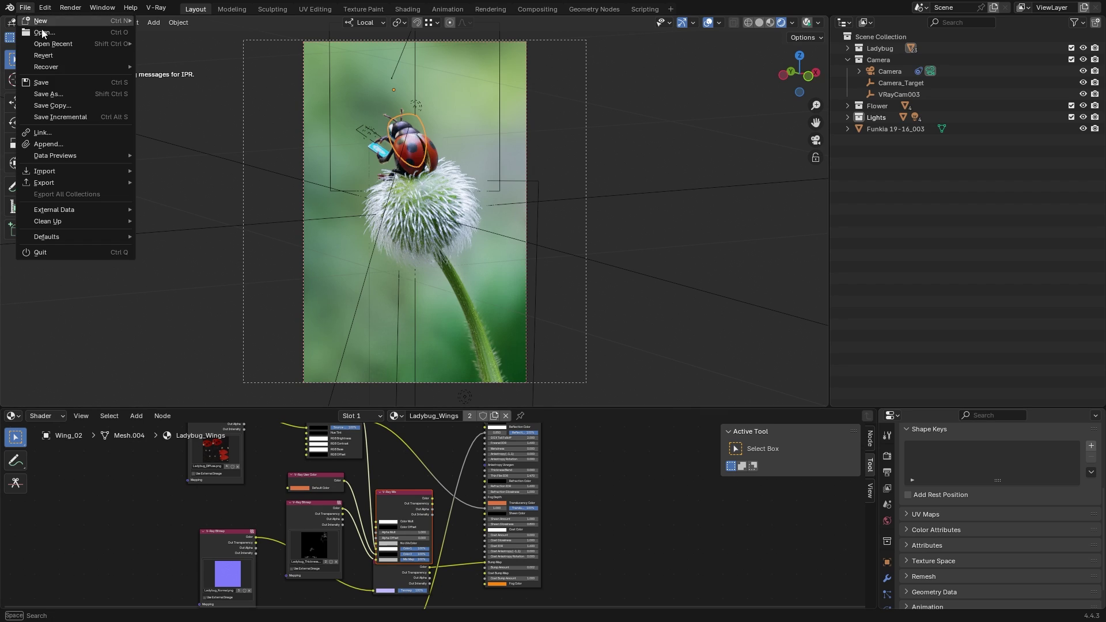
mouse_move(117, 183)
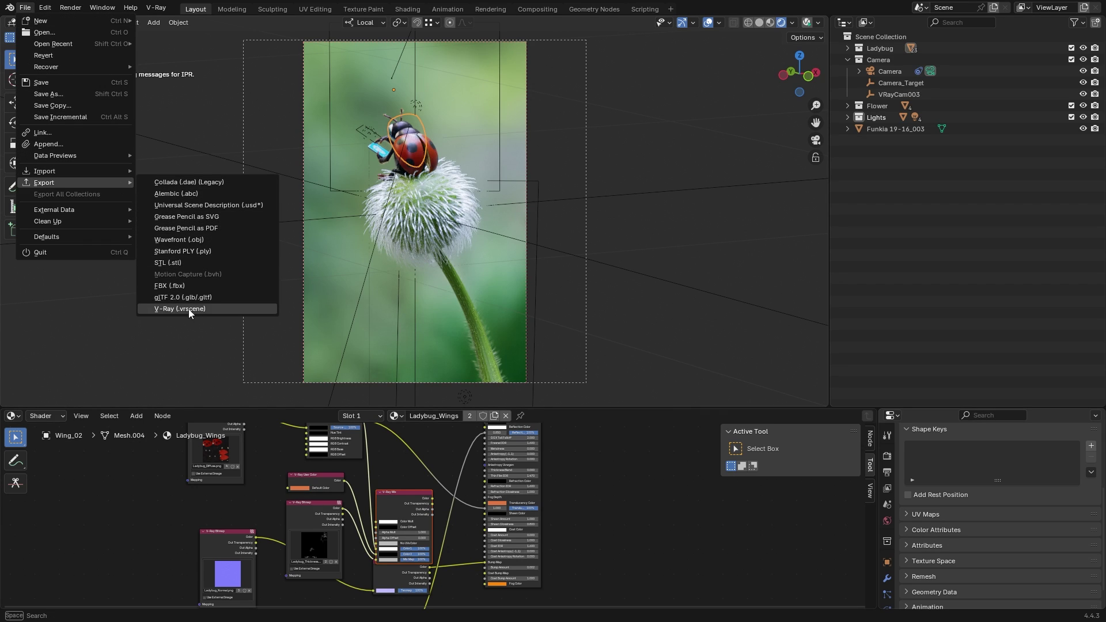
left_click(169, 310)
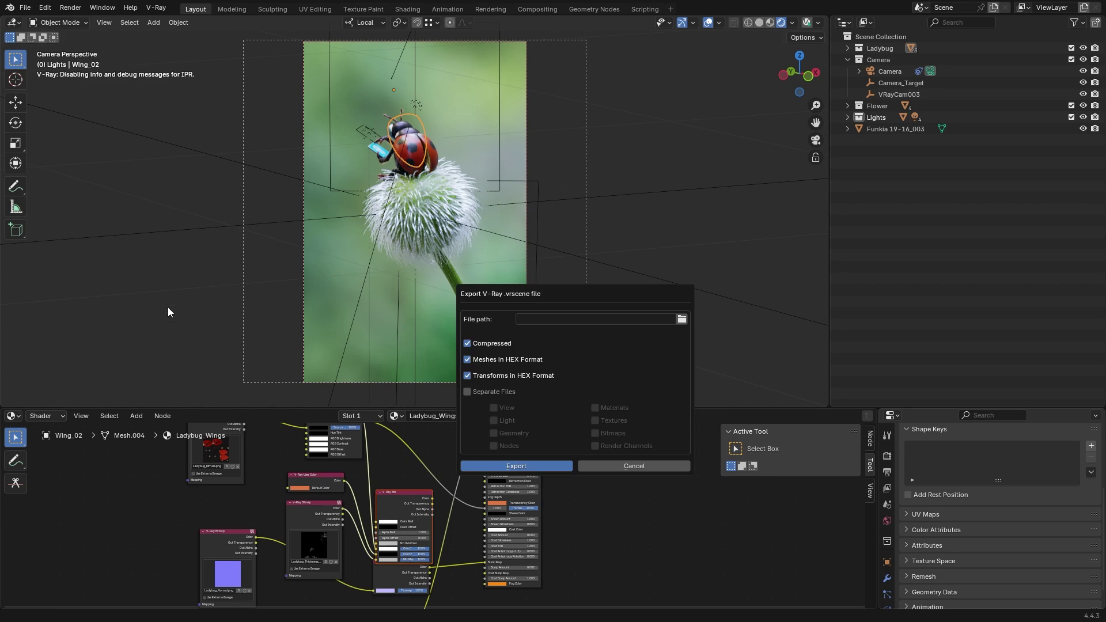
left_click(681, 318)
left_click(457, 473)
left_click(455, 472)
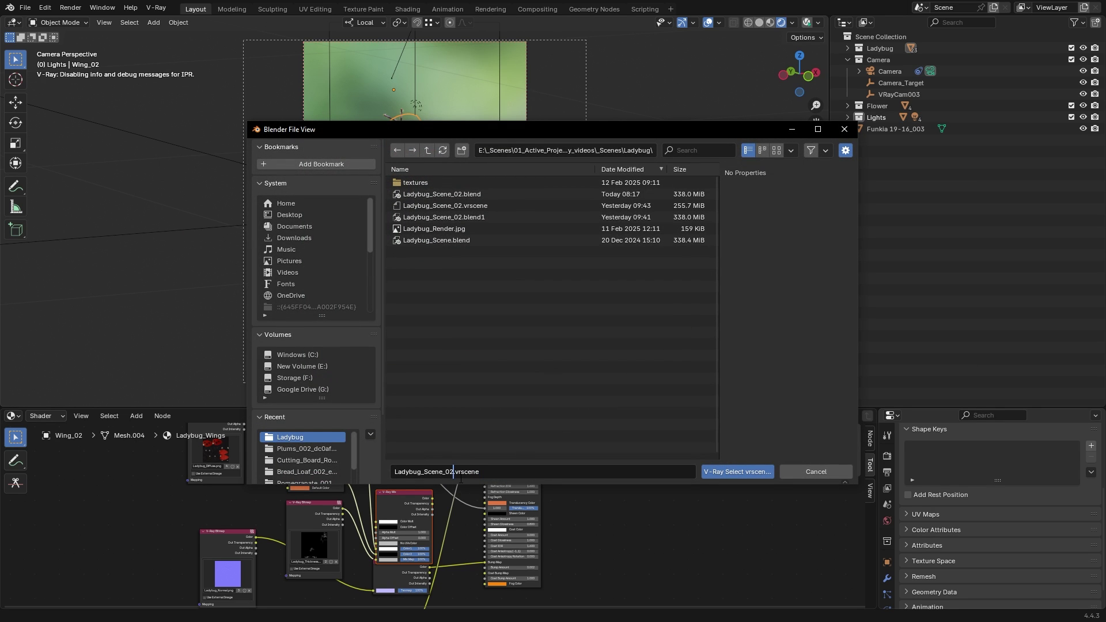
left_click(741, 472)
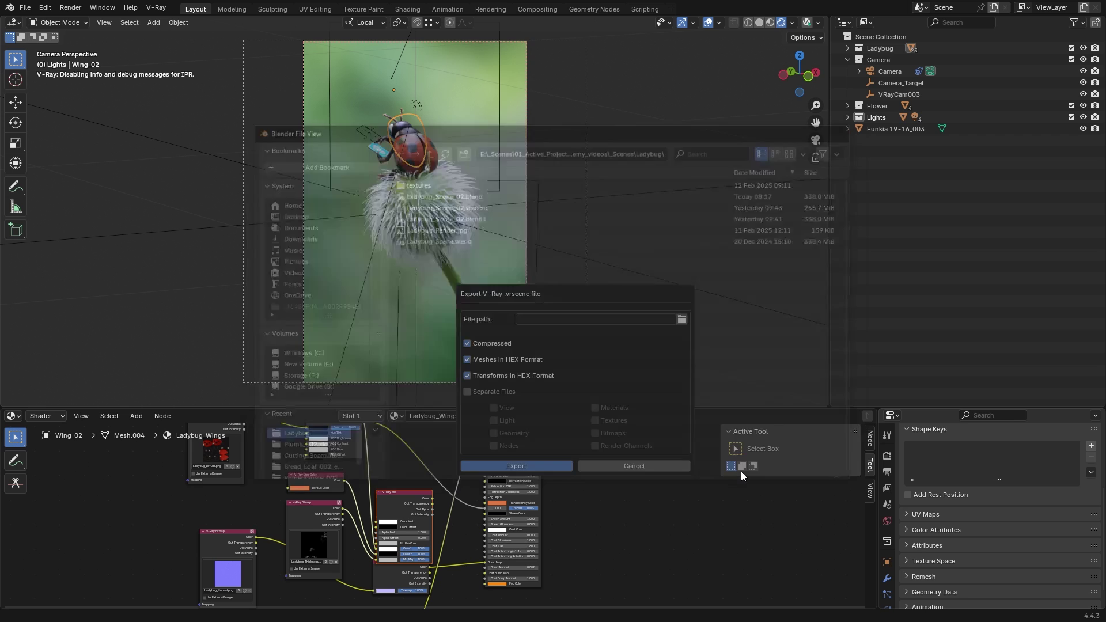
left_click(544, 464)
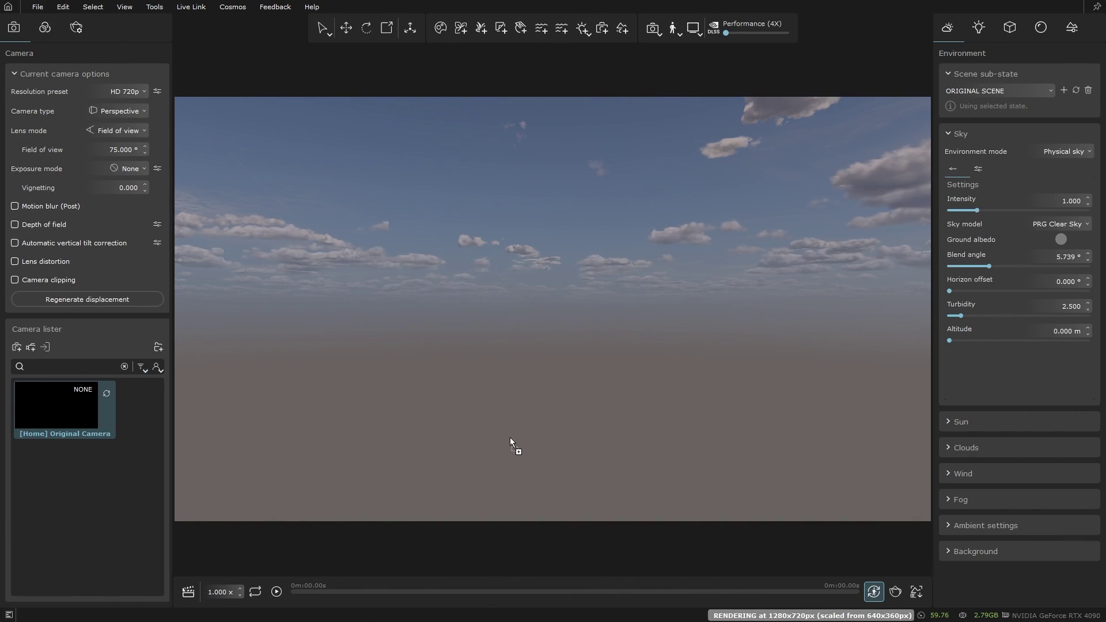
Step: Load the exported .vrscene into Chaos Vantage and view Camera 003, then Camera 002
left_click_drag(510, 438, 514, 378)
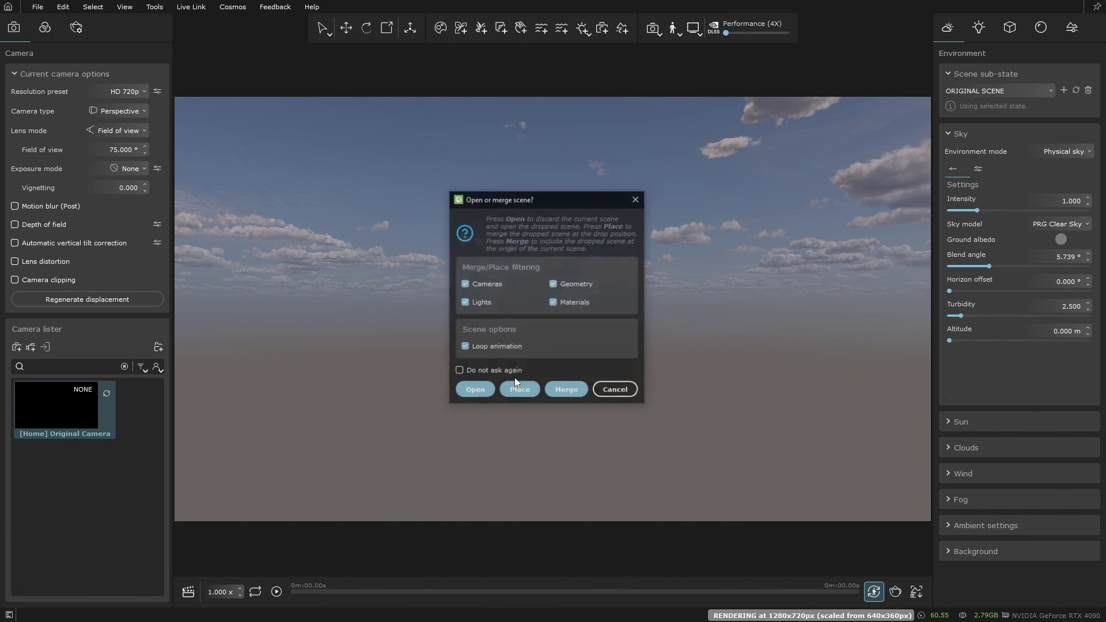
left_click(476, 390)
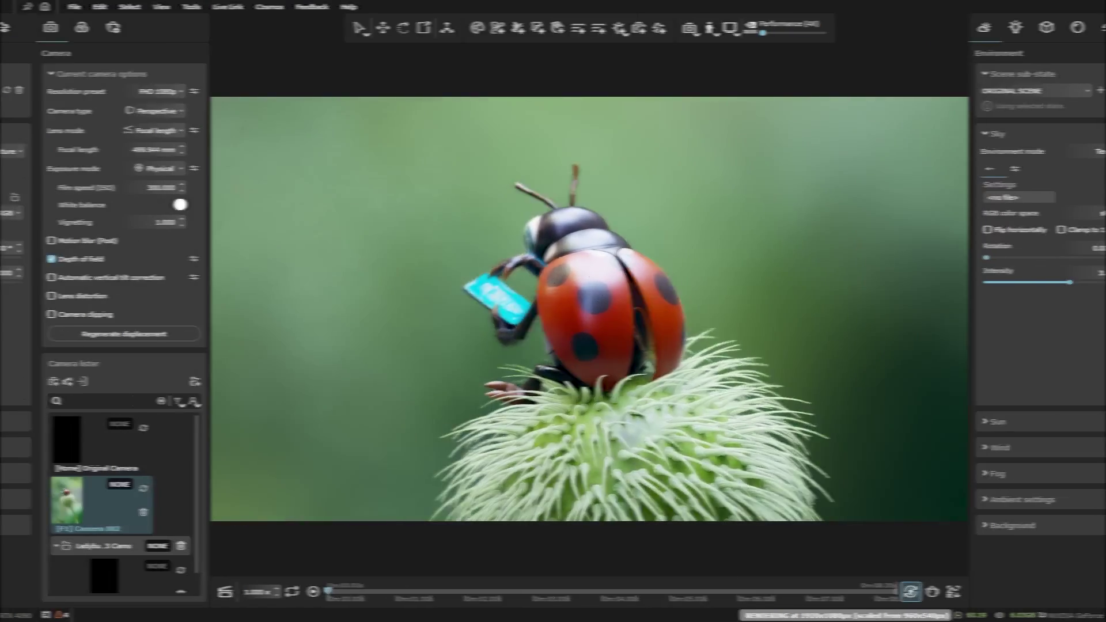
key("F2")
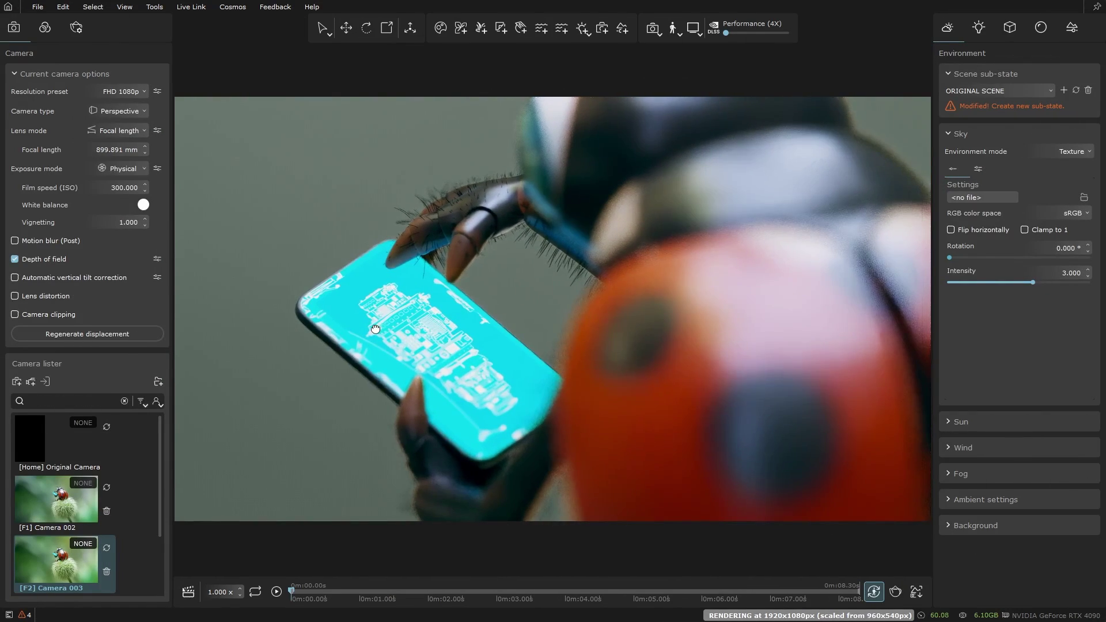
key("F1")
Step: Nudge and slightly rotate the selected light, then return to Camera 003
key("w")
left_click_drag(655, 214, 478, 199)
key("e")
left_click_drag(567, 196, 574, 209)
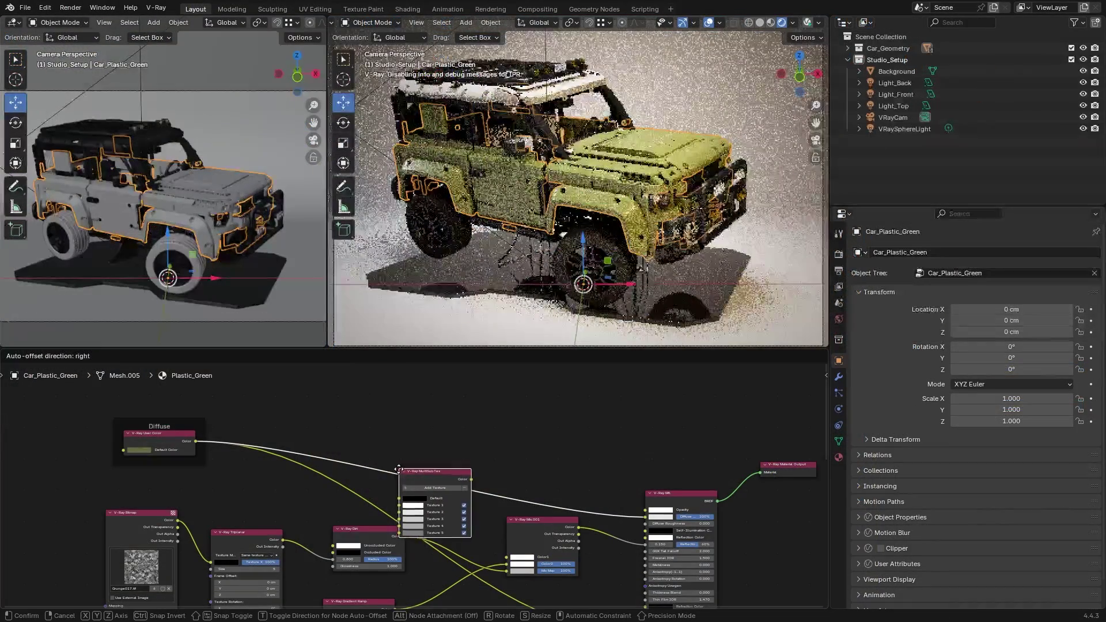
left_click_drag(399, 470, 361, 432)
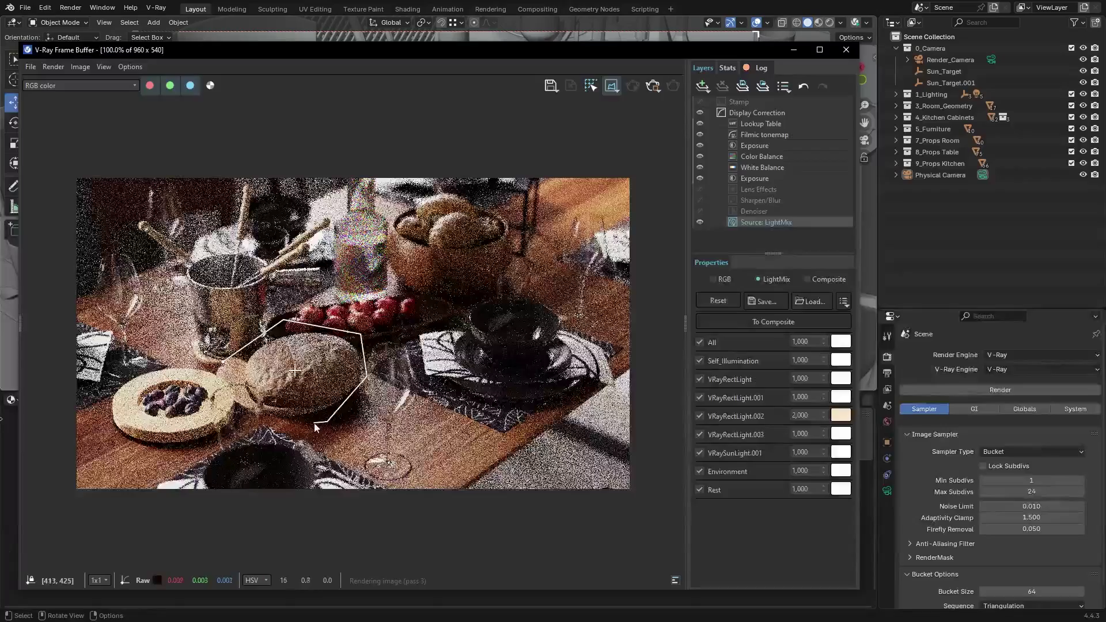
left_click(234, 405)
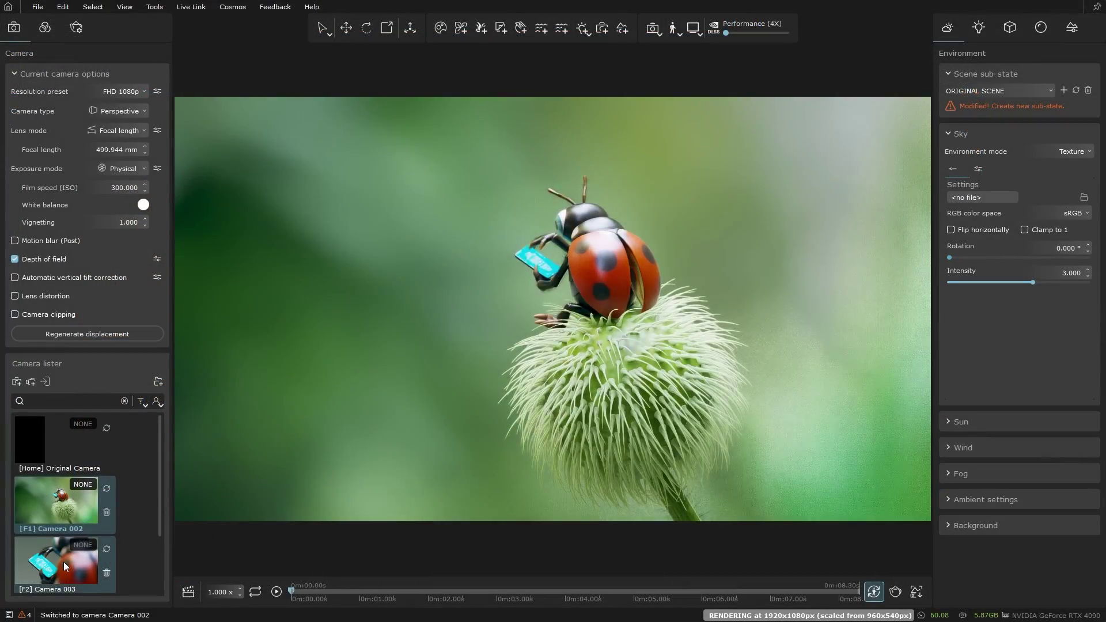
left_click(63, 562)
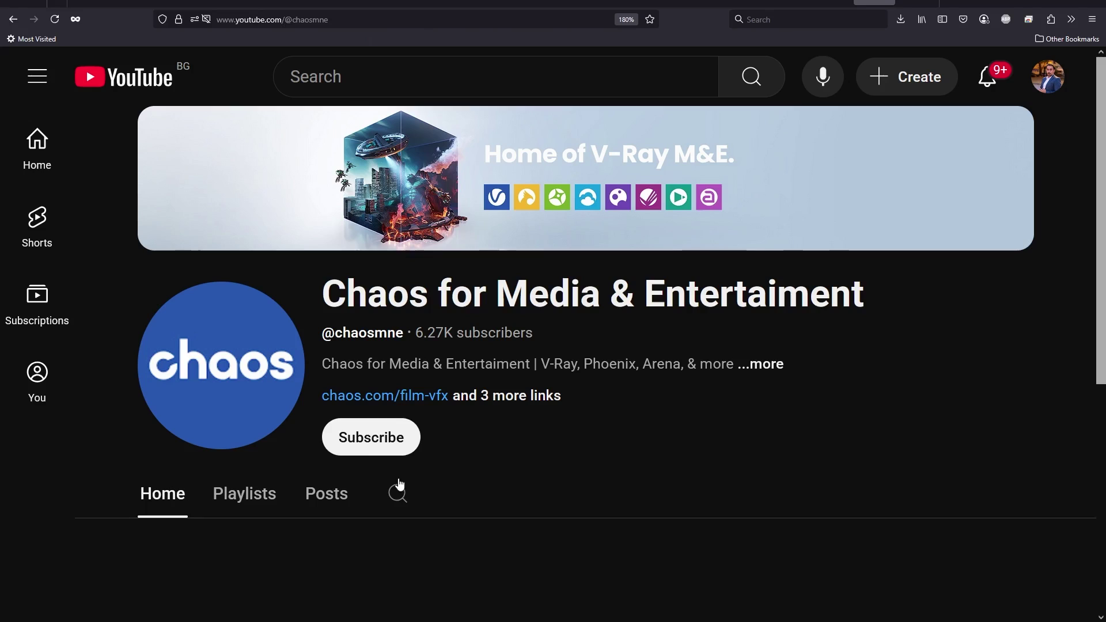
Step: Subscribe to the Chaos for Media & Entertainment YouTube channel with all notifications
left_click(369, 441)
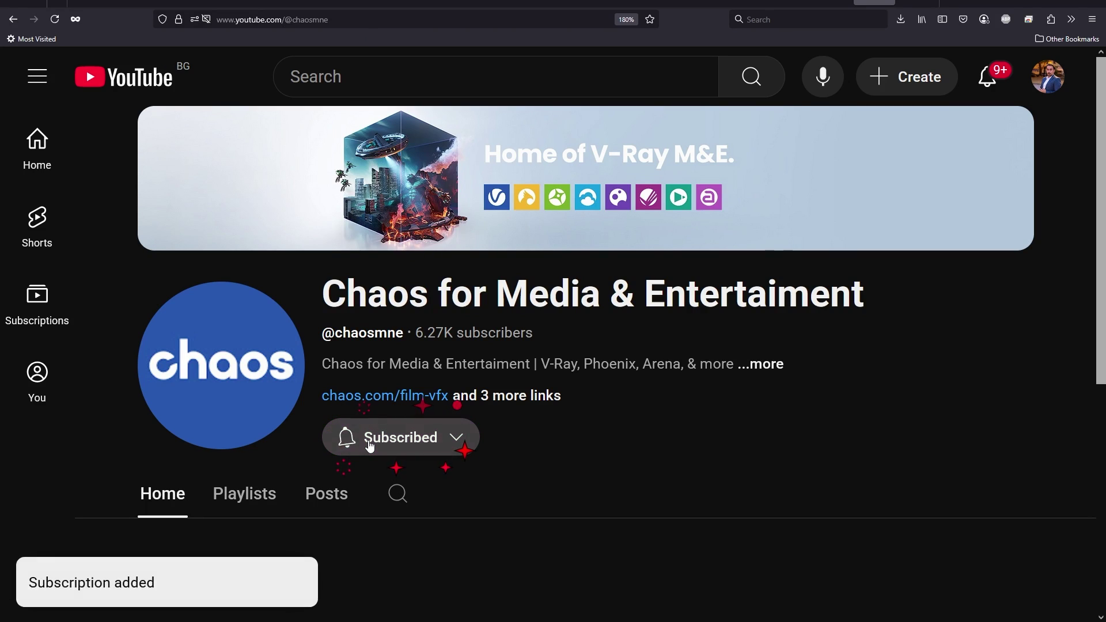
left_click(348, 441)
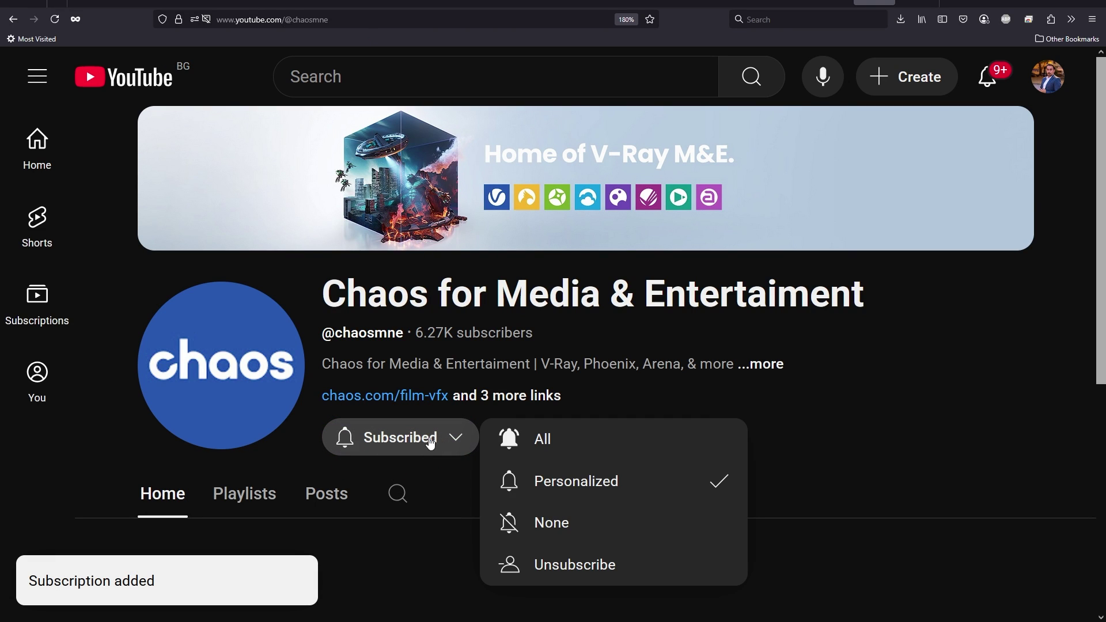
left_click(544, 444)
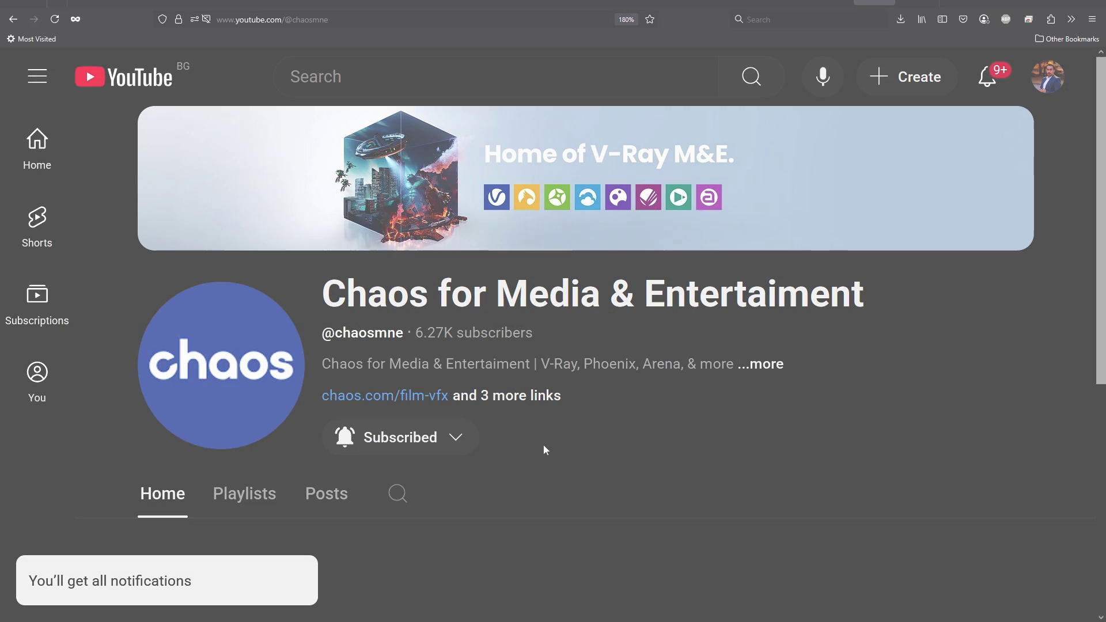